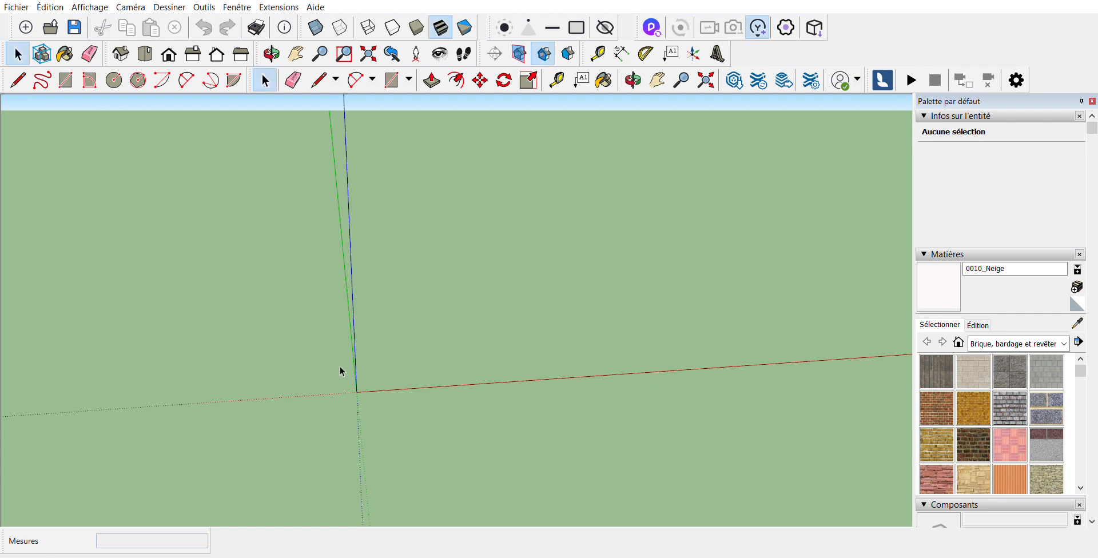
middle_drag(341, 372, 397, 353)
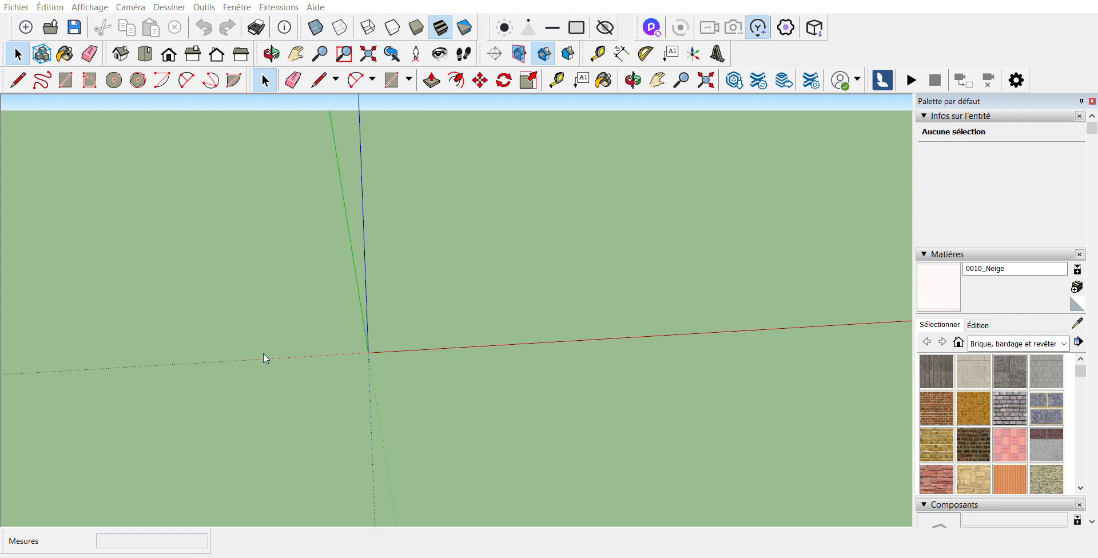
middle_drag(608, 382, 563, 426)
scroll(581, 376, up, 5)
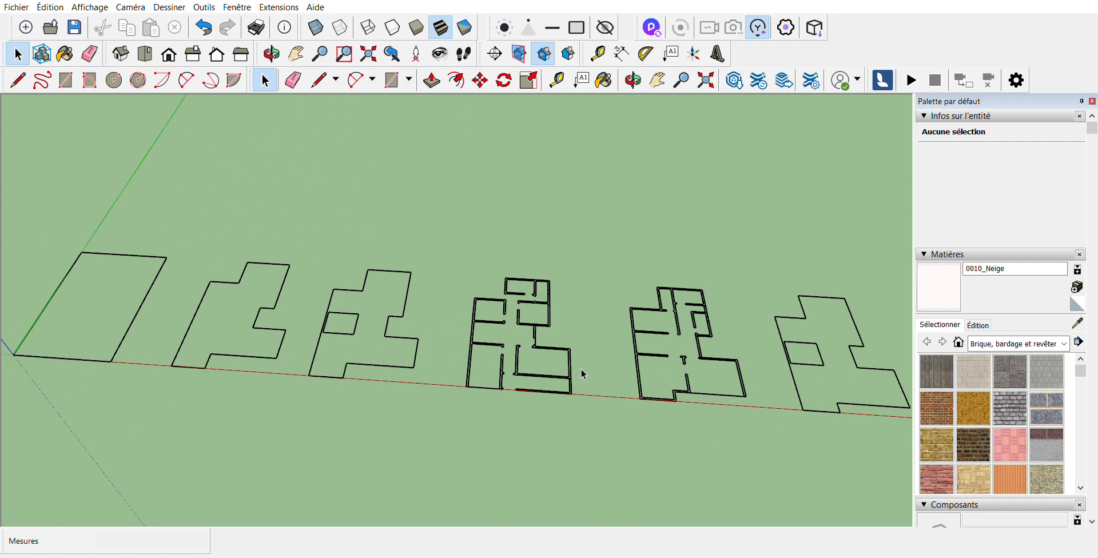
Select the imported formation skp.dwg component to check that the plans form one object, and clear the selection
scroll(573, 374, down, 4)
click(564, 371)
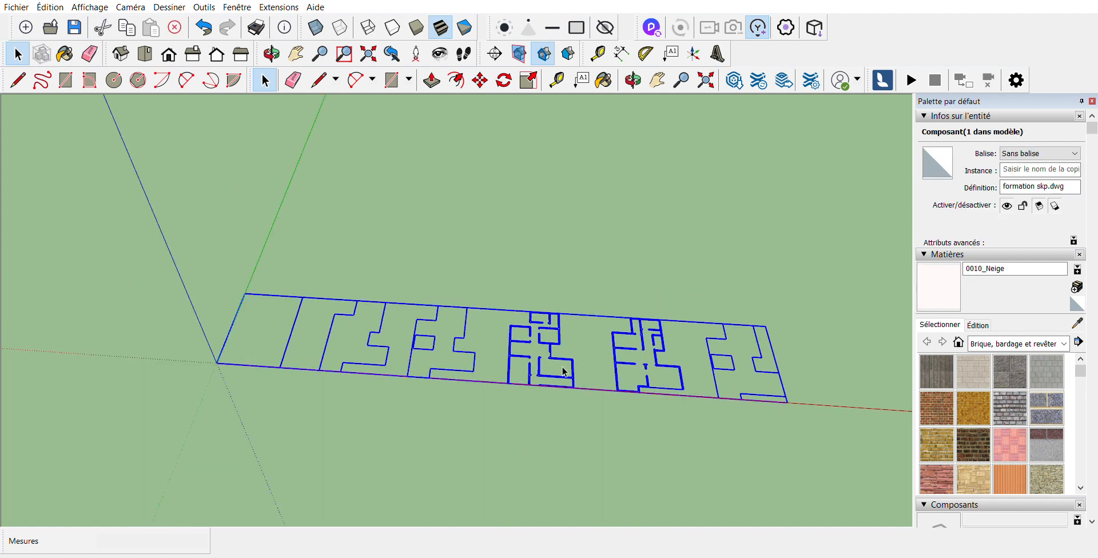
click(573, 416)
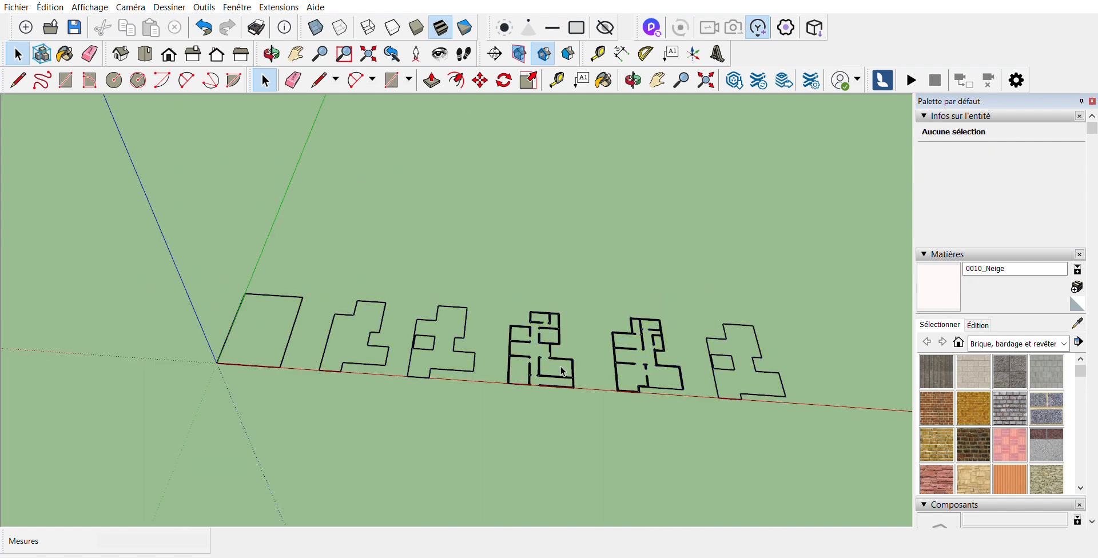
click(564, 371)
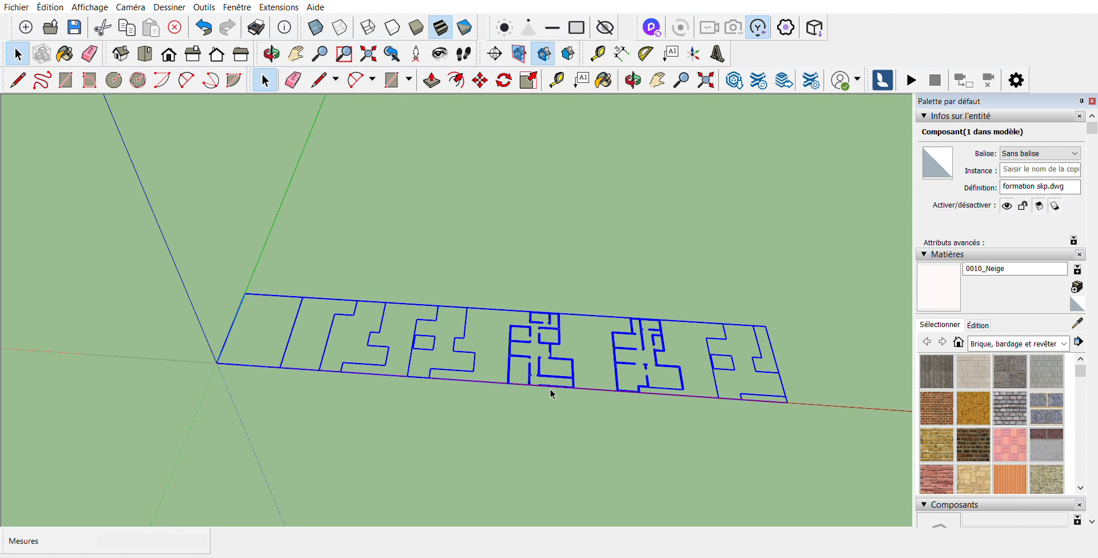
click(550, 406)
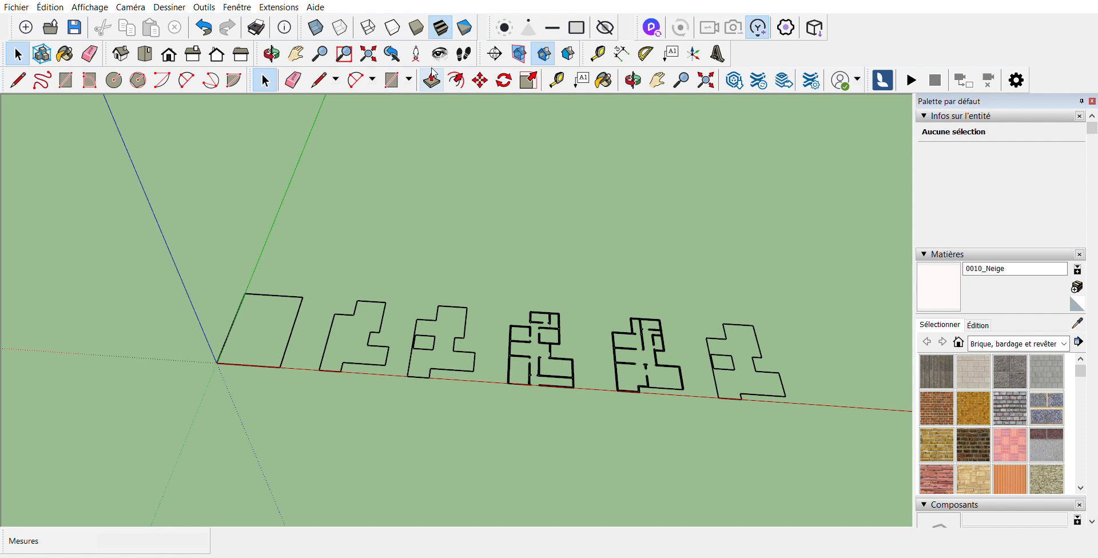
Draw a test rectangle on the ground in front of the row of floor plans
scroll(411, 229, down, 3)
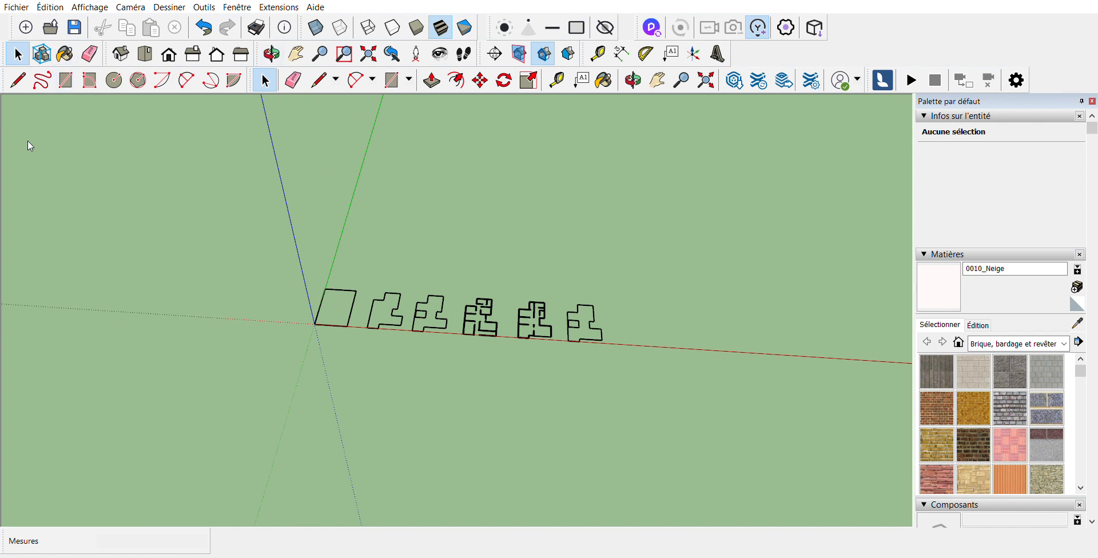
key(r)
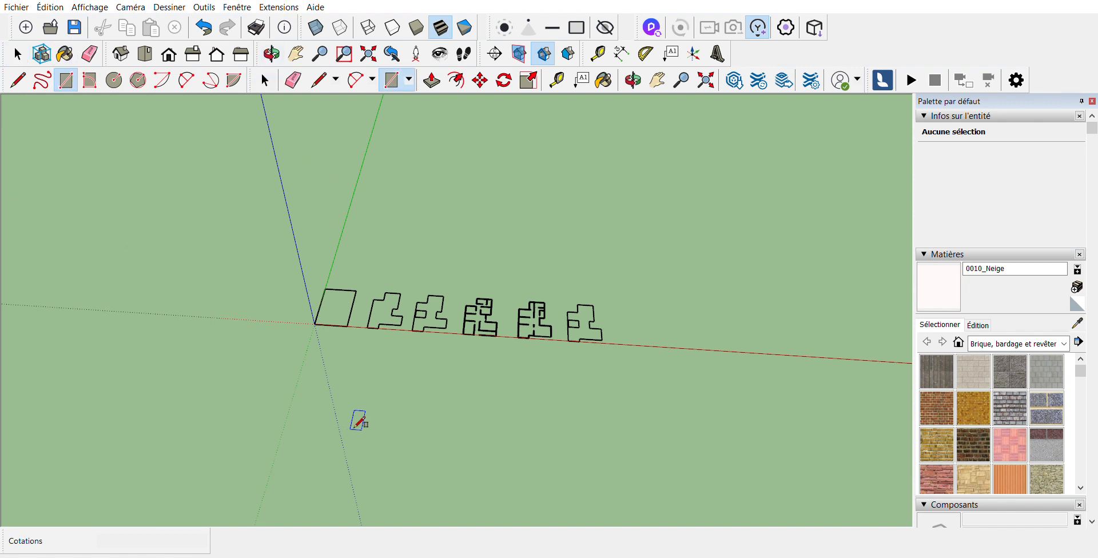
click(378, 392)
click(508, 445)
key(space)
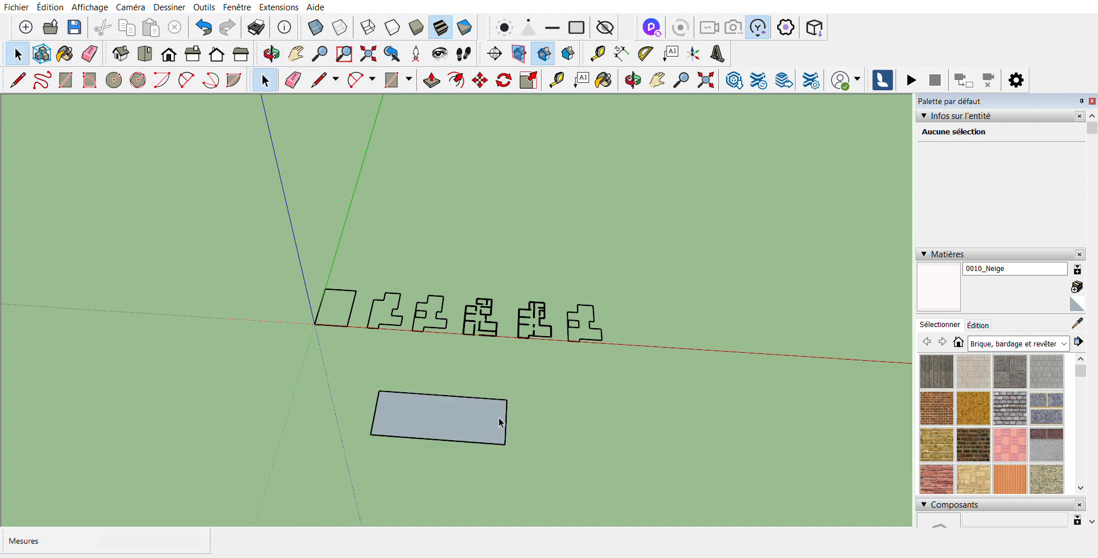
Try extruding the test rectangle upward with Push/Pull, cancel the extrusion and delete the rectangle
click(433, 80)
click(493, 428)
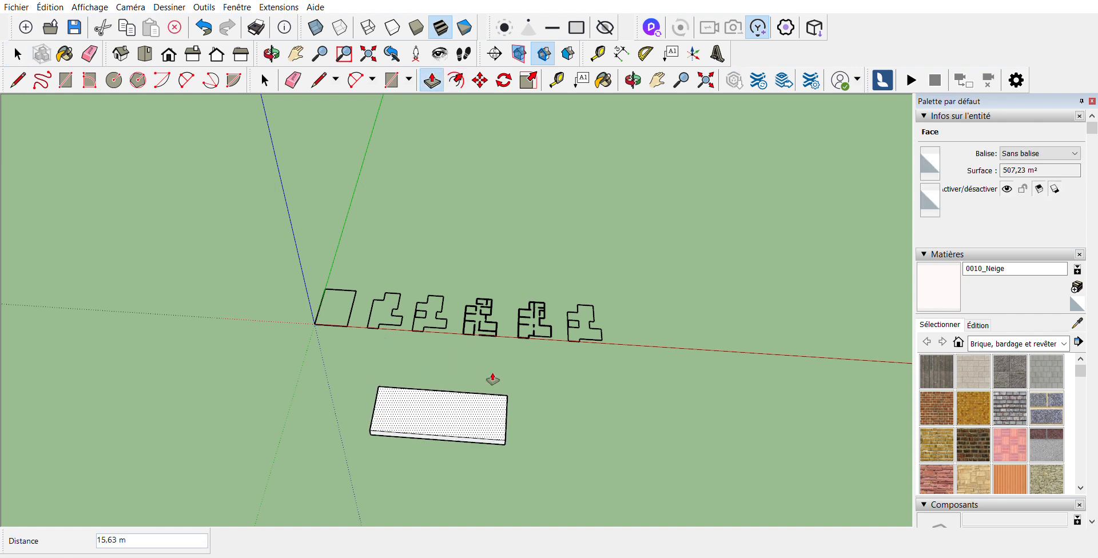
click(504, 433)
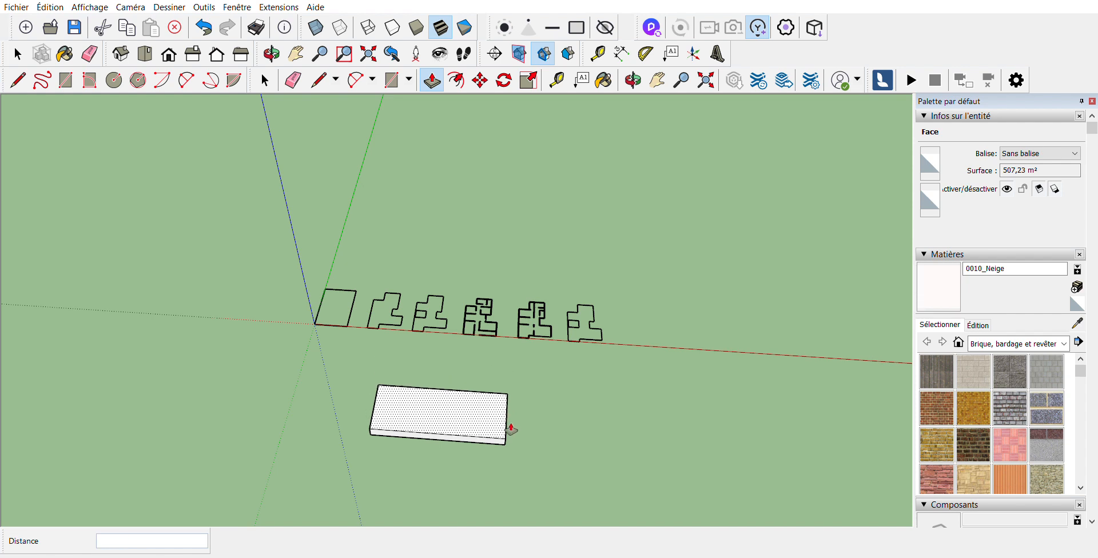
key(Escape)
key(space)
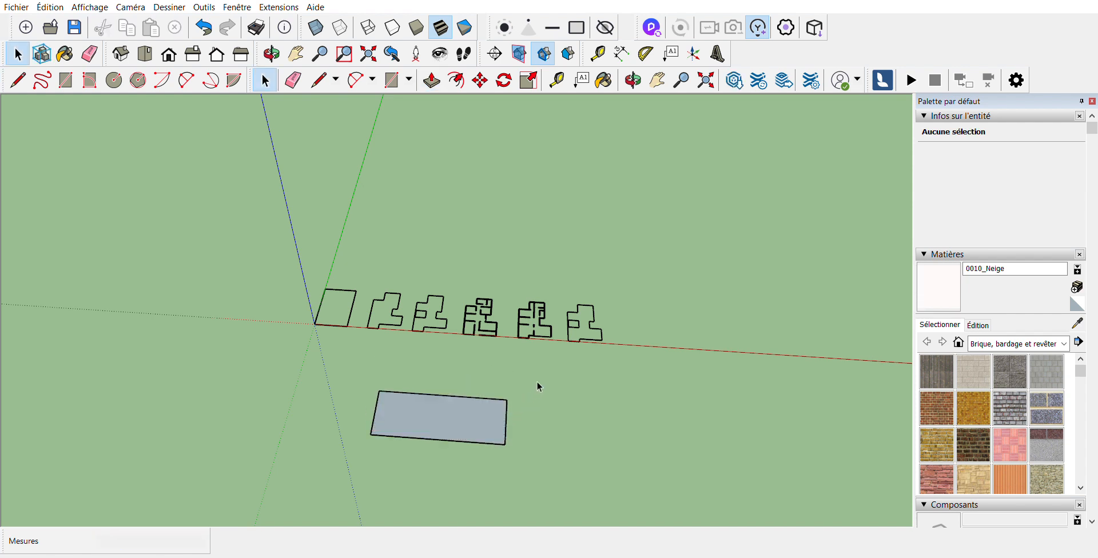
drag(343, 456, 348, 433)
key(Delete)
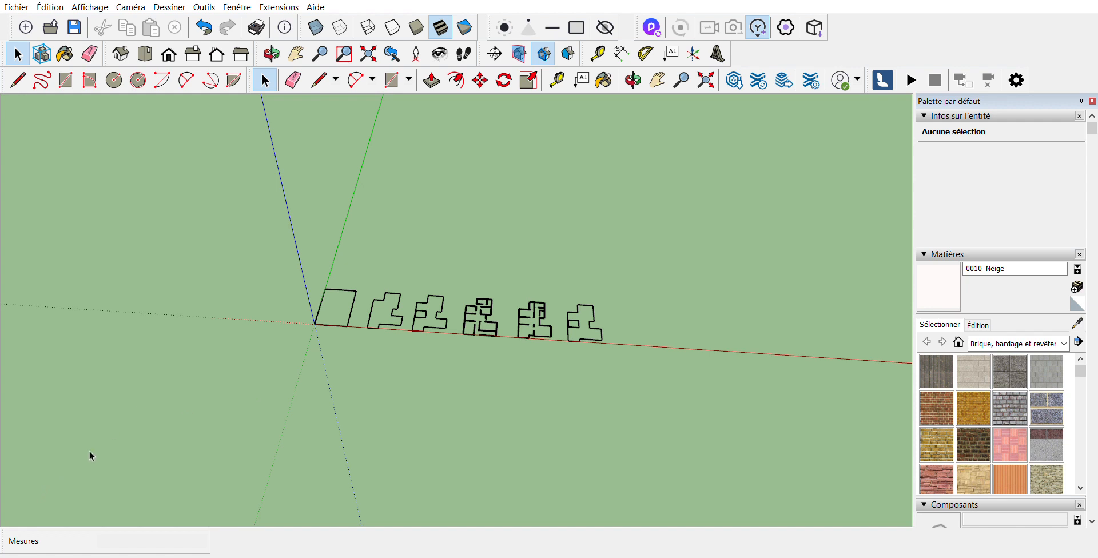
Examine the row of six imported floor plans both up close and as a whole
key(h)
mouse_move(507, 375)
mouse_down()
mouse_move(277, 378)
mouse_move(360, 373)
mouse_move(499, 440)
mouse_move(503, 363)
mouse_up()
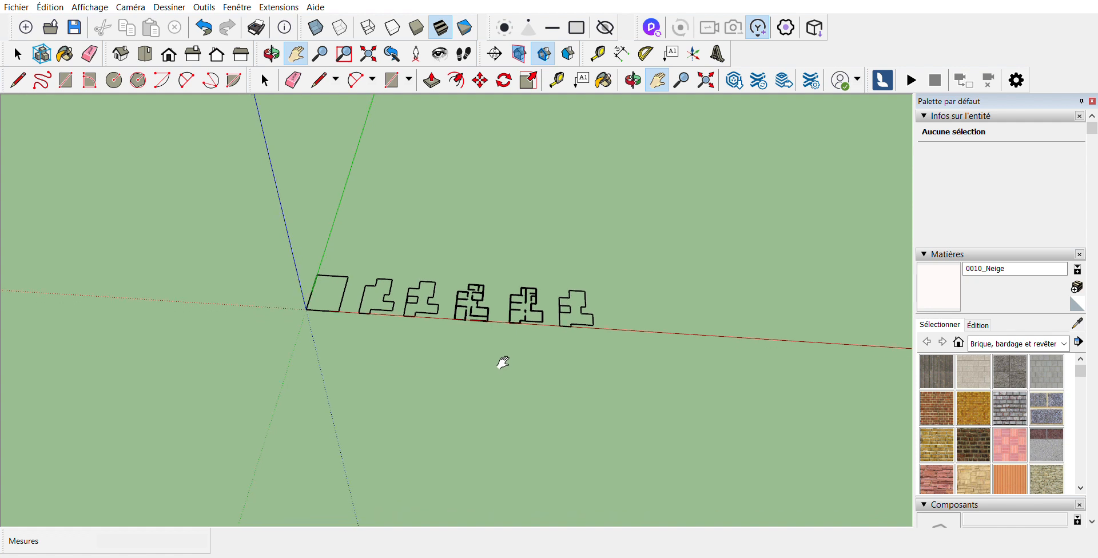
scroll(503, 362, up, 6)
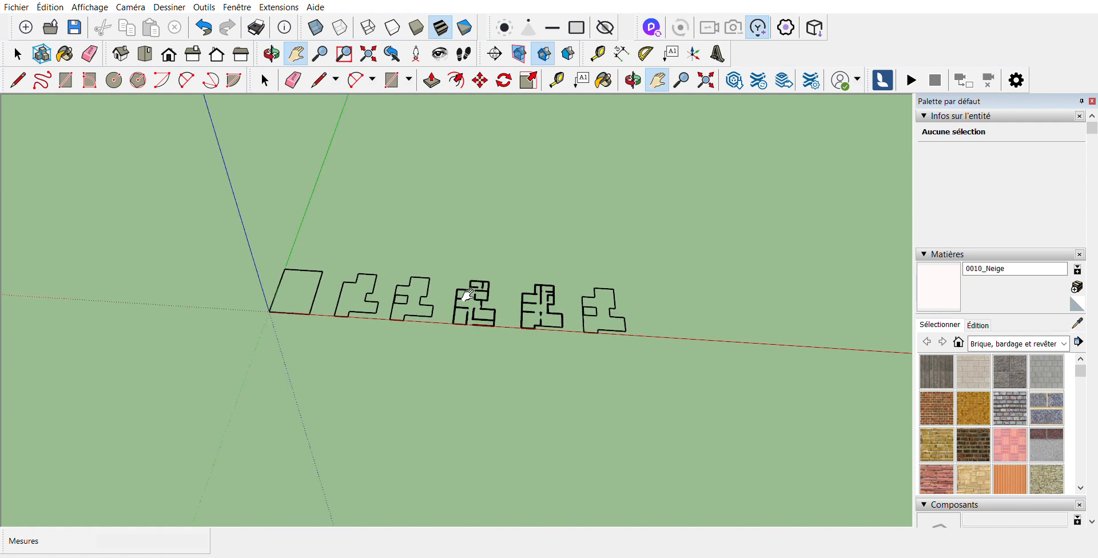
scroll(464, 349, up, 3)
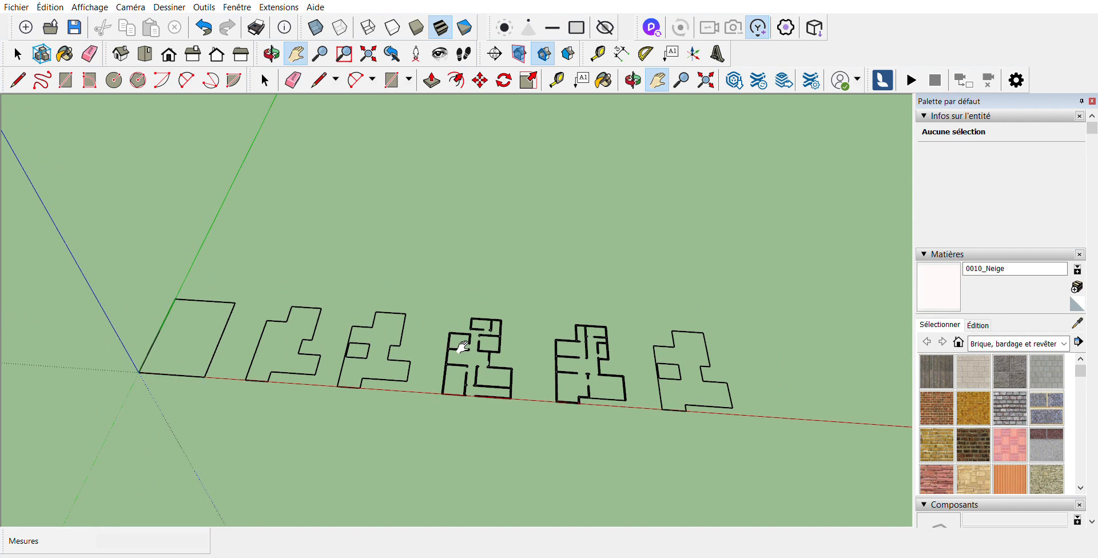
scroll(434, 352, down, 2)
scroll(404, 351, up, 1)
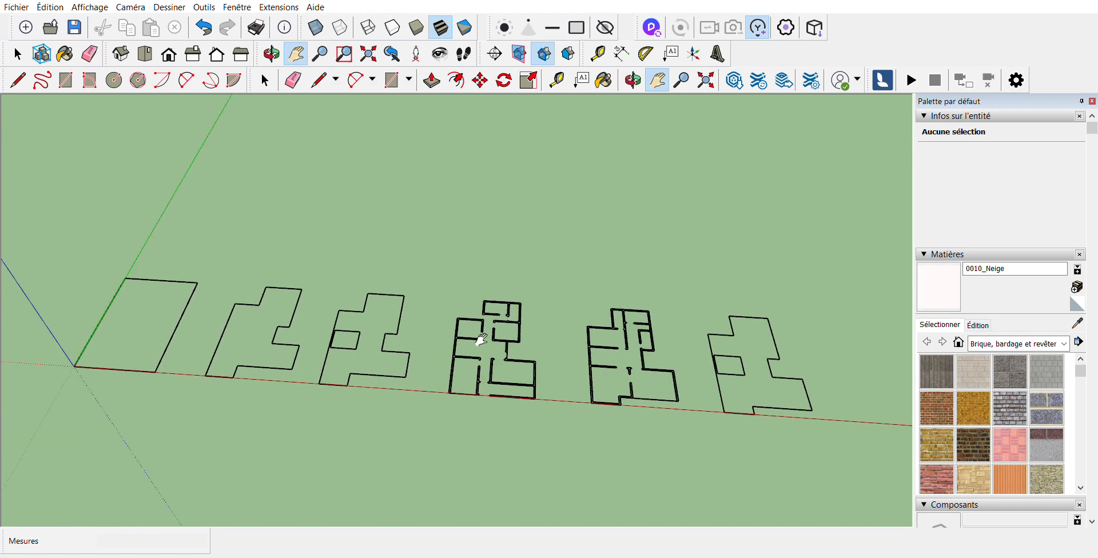
scroll(570, 343, down, 1)
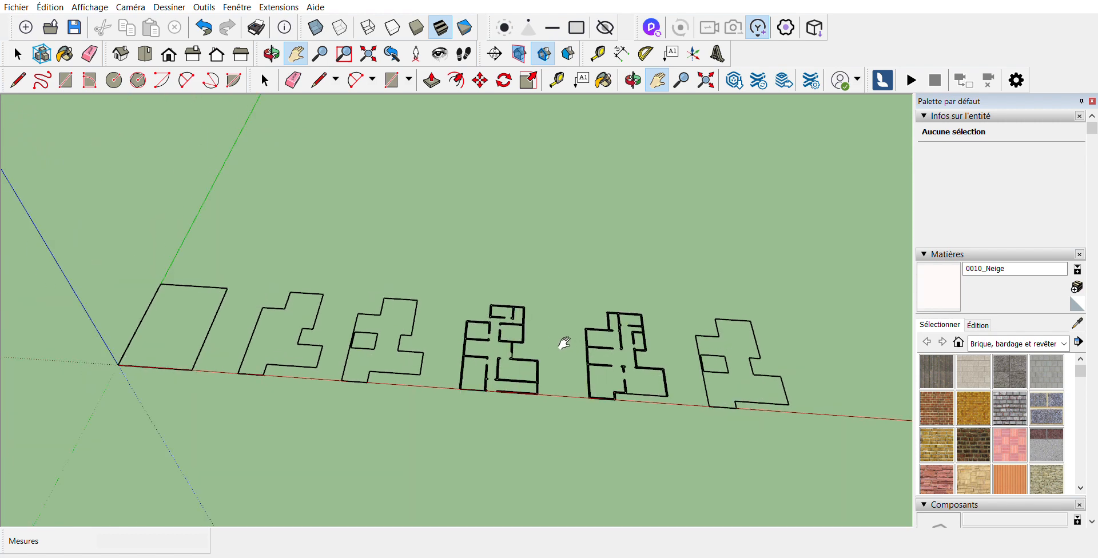
scroll(372, 345, down, 1)
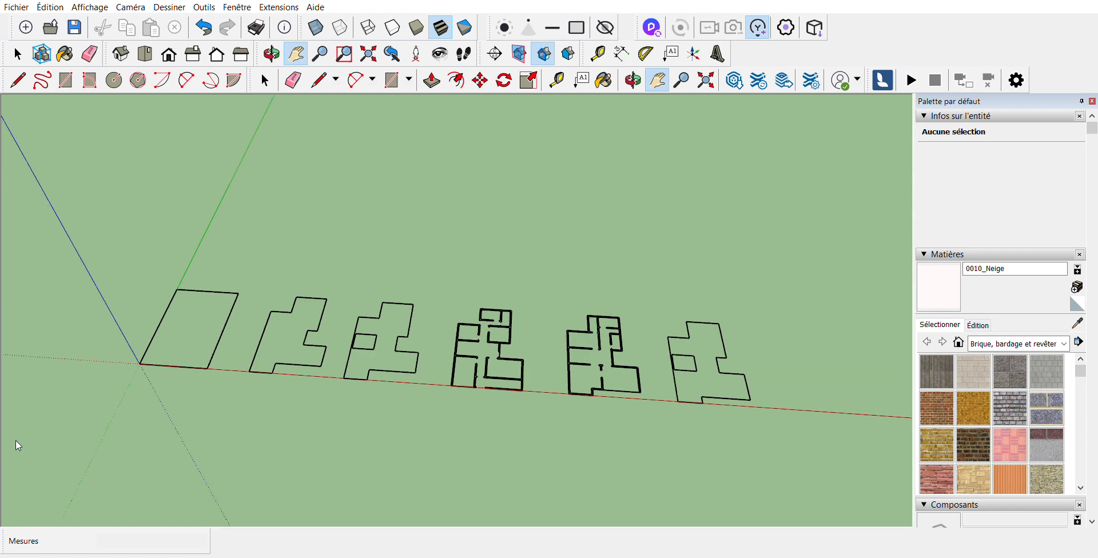
View the floor plans from another angle and fit the whole model in the view
key(o)
drag(421, 301, 319, 372)
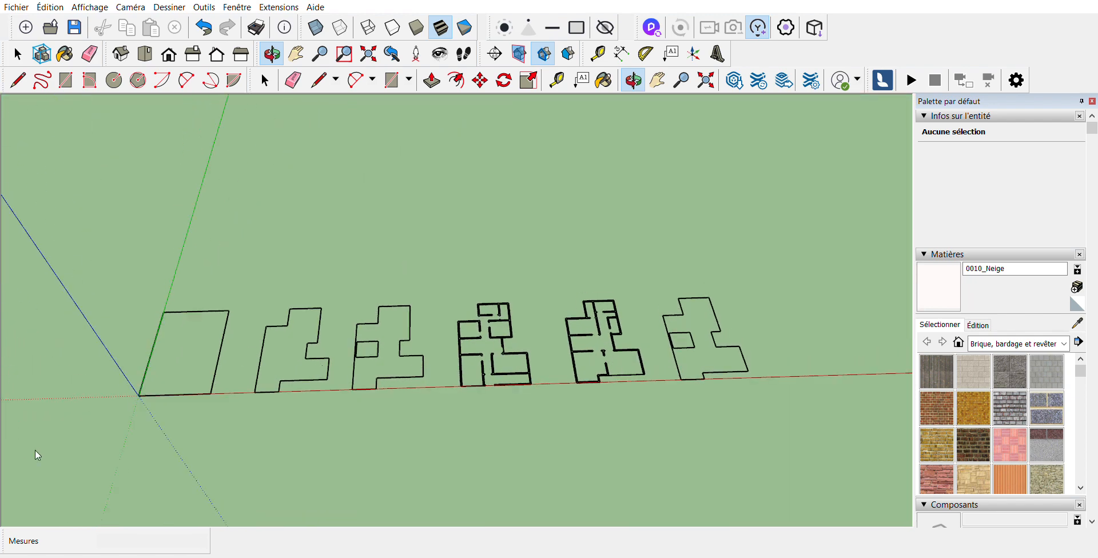
key(h)
drag(601, 380, 902, 196)
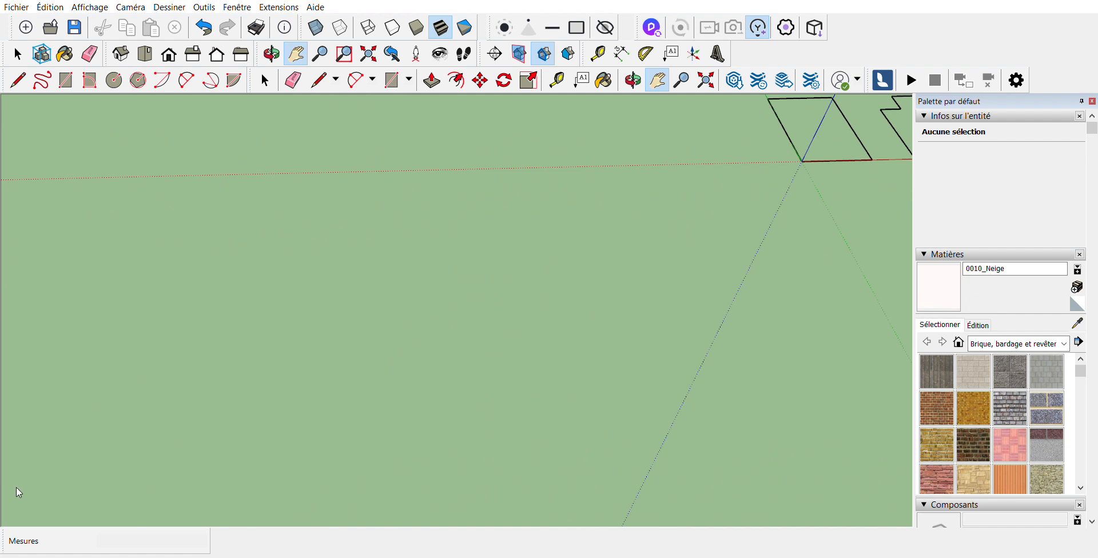
key(shift+z)
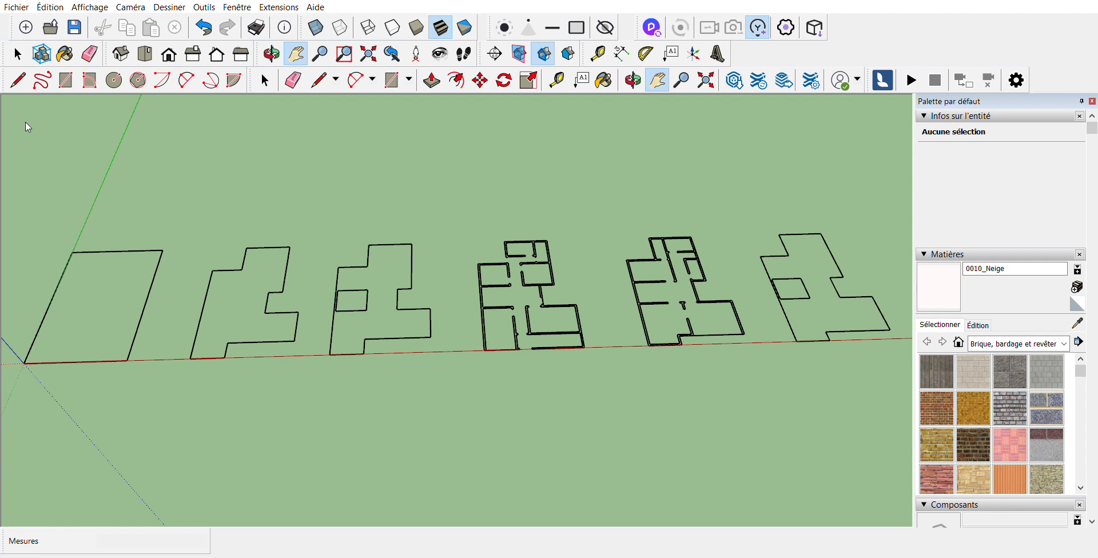
Select the whole imported drawing component and explode it into separate editable edges
key(space)
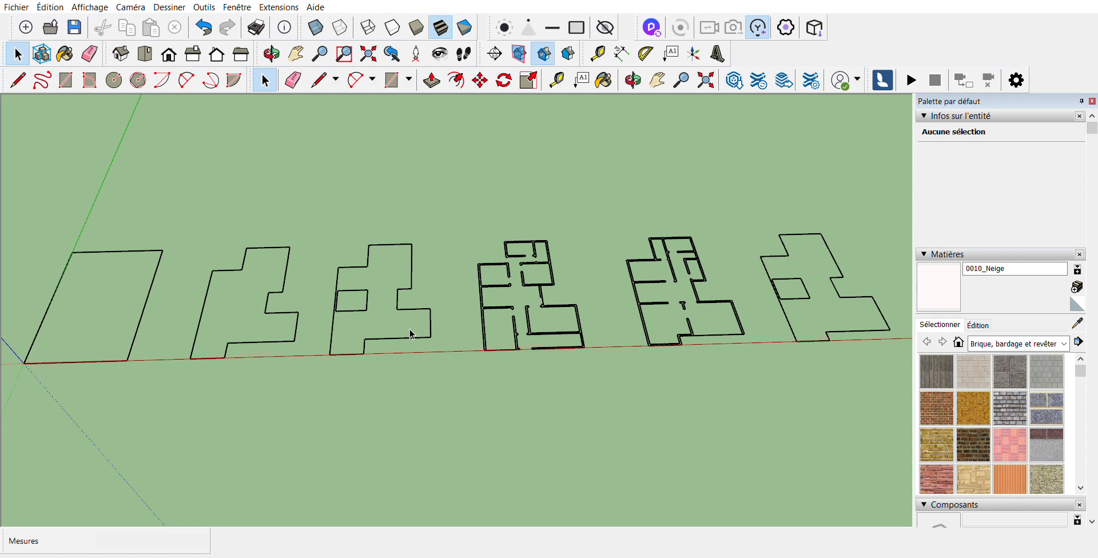
key(ctrl+a)
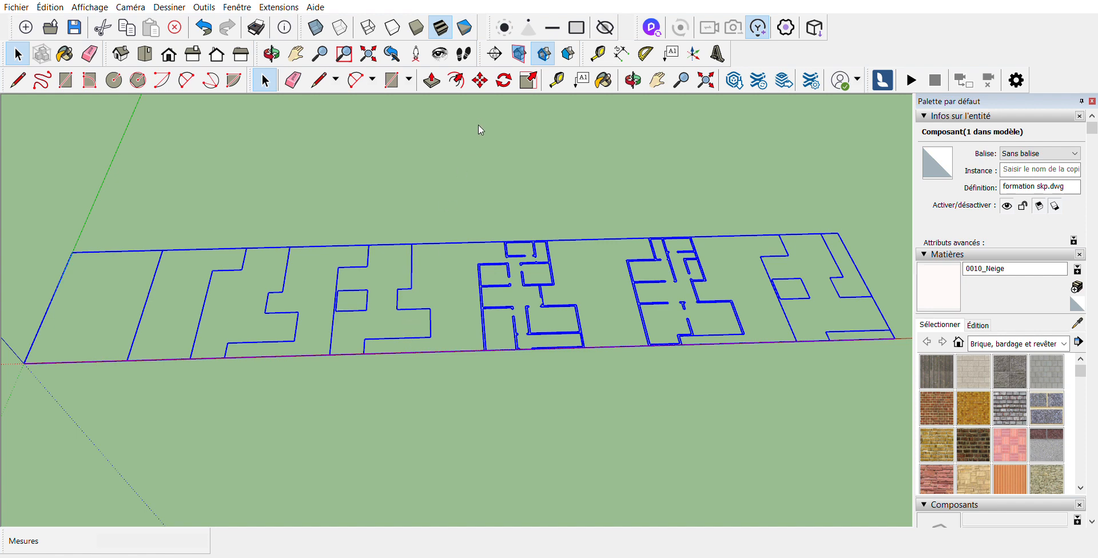
click(563, 337)
scroll(602, 395, down, 1)
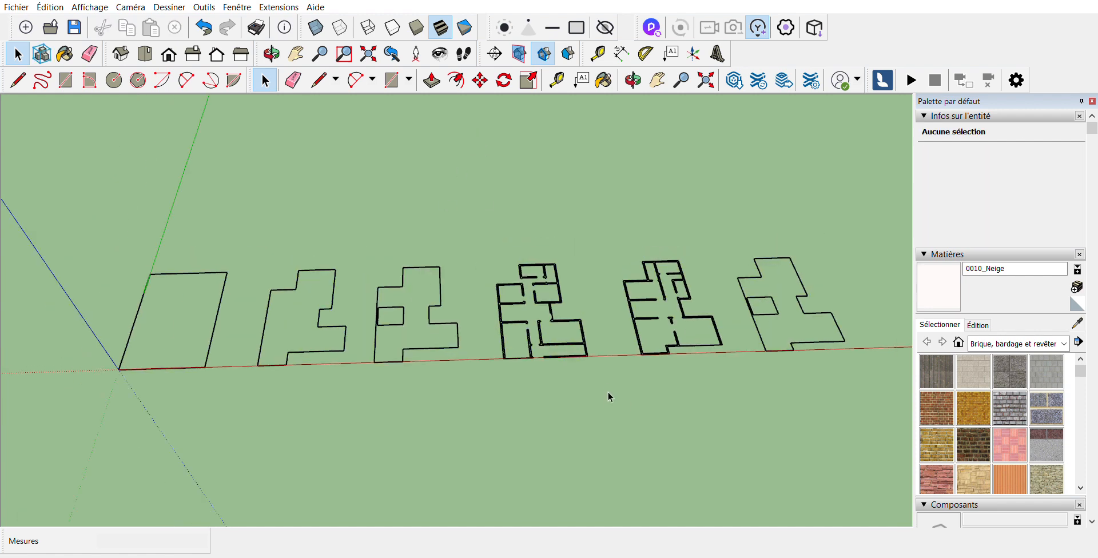
scroll(629, 376, down, 2)
scroll(446, 343, up, 2)
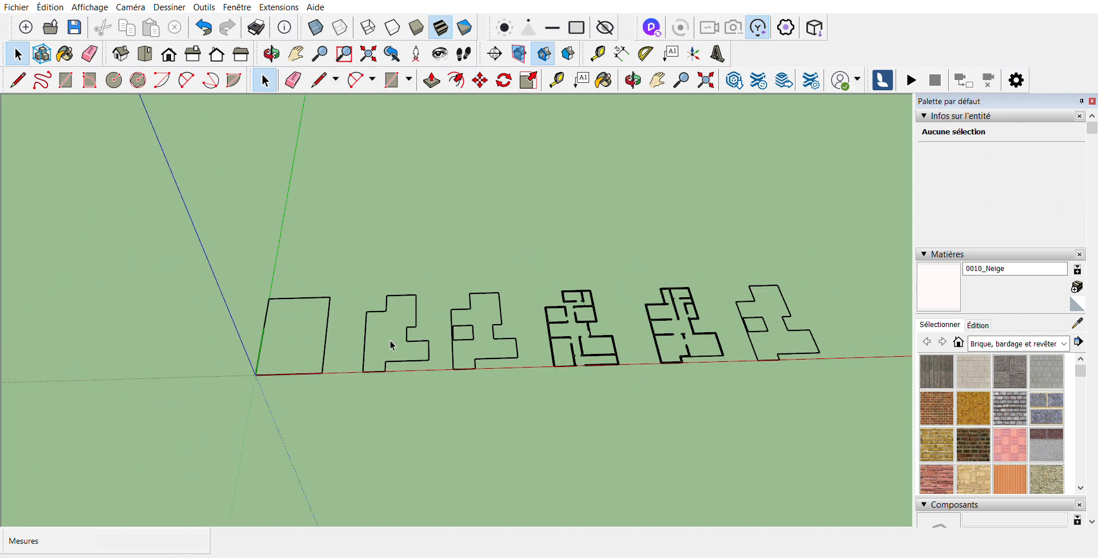
Retrace the base edges of the rectangular outline and the second plan outline with the Line tool to create their faces
click(318, 80)
scroll(226, 382, up, 2)
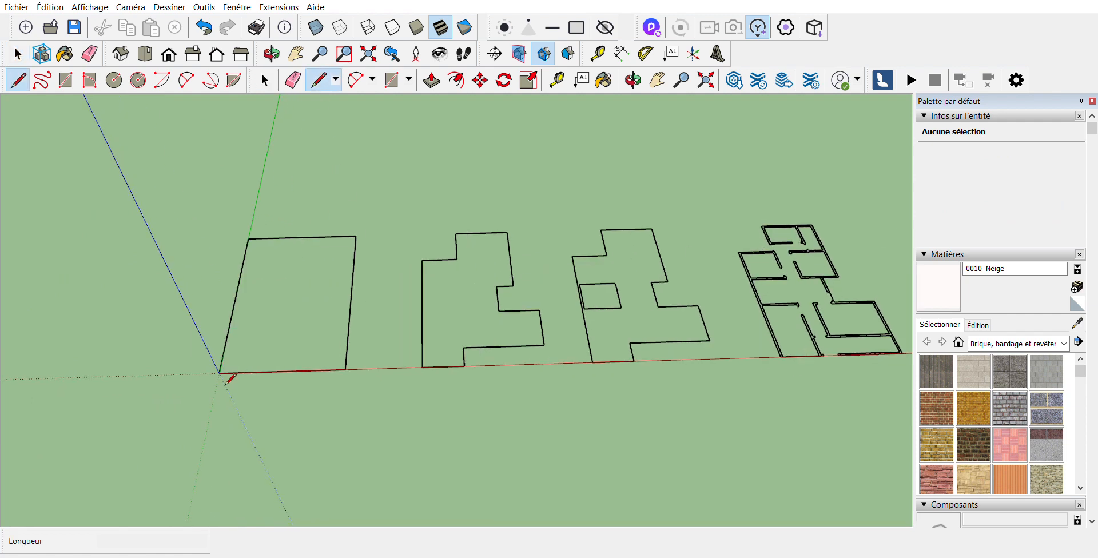
scroll(225, 383, up, 1)
click(219, 372)
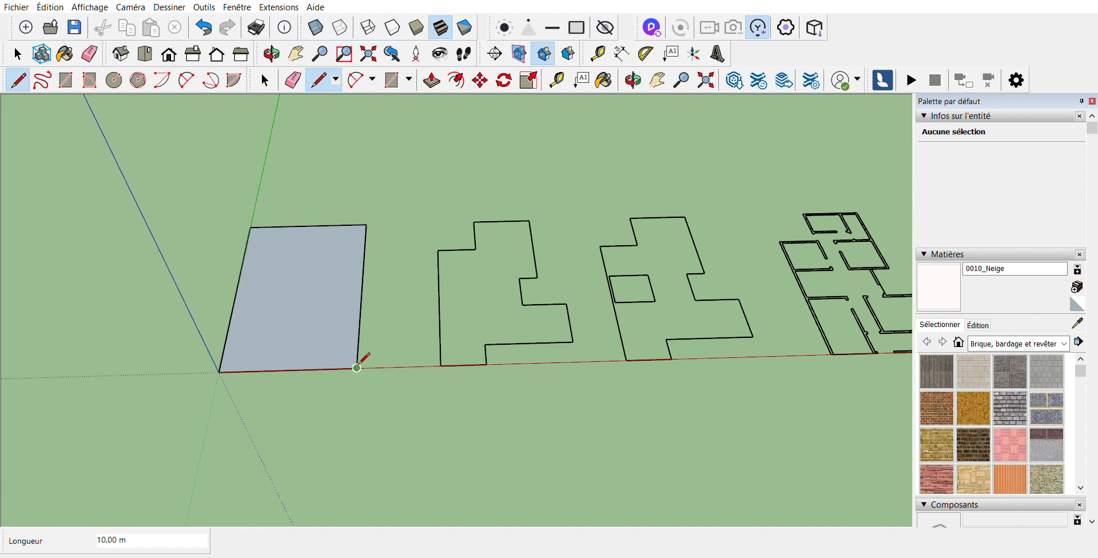
click(357, 368)
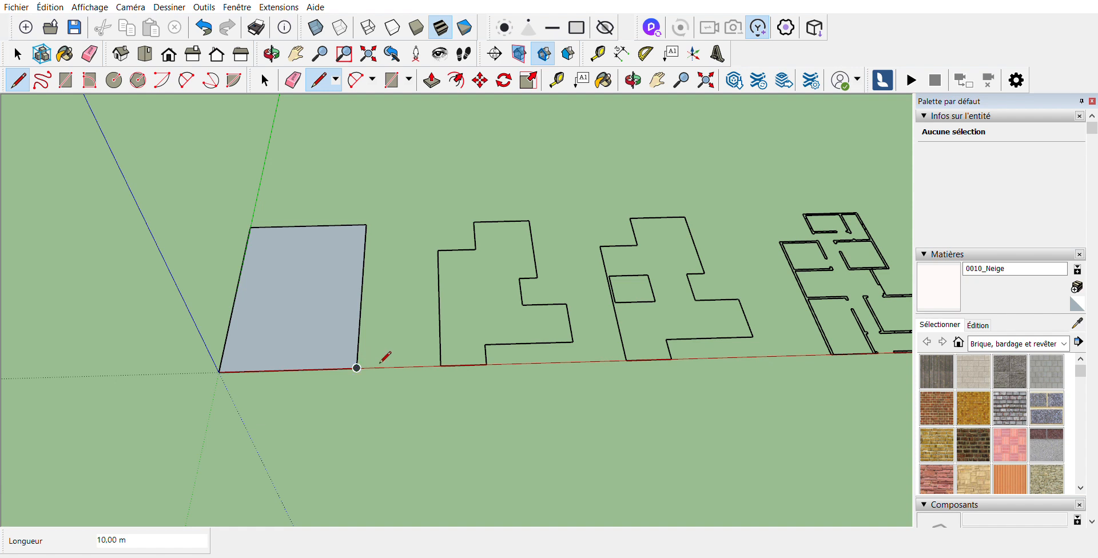
click(440, 365)
scroll(321, 365, down, 3)
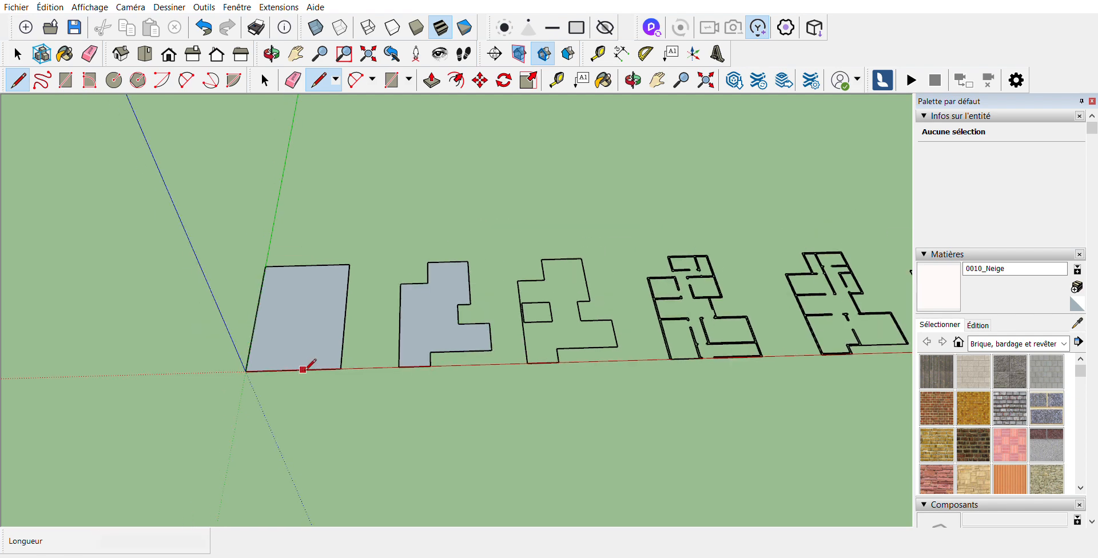
Retrace the third plan's base edge and one edge of its inner rectangle to create both faces
scroll(495, 346, up, 6)
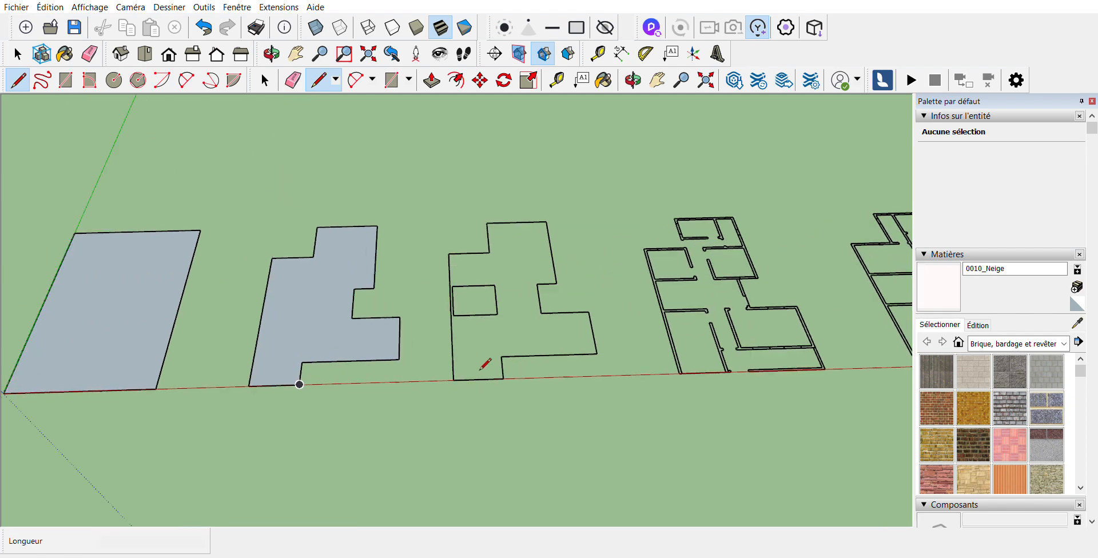
click(449, 384)
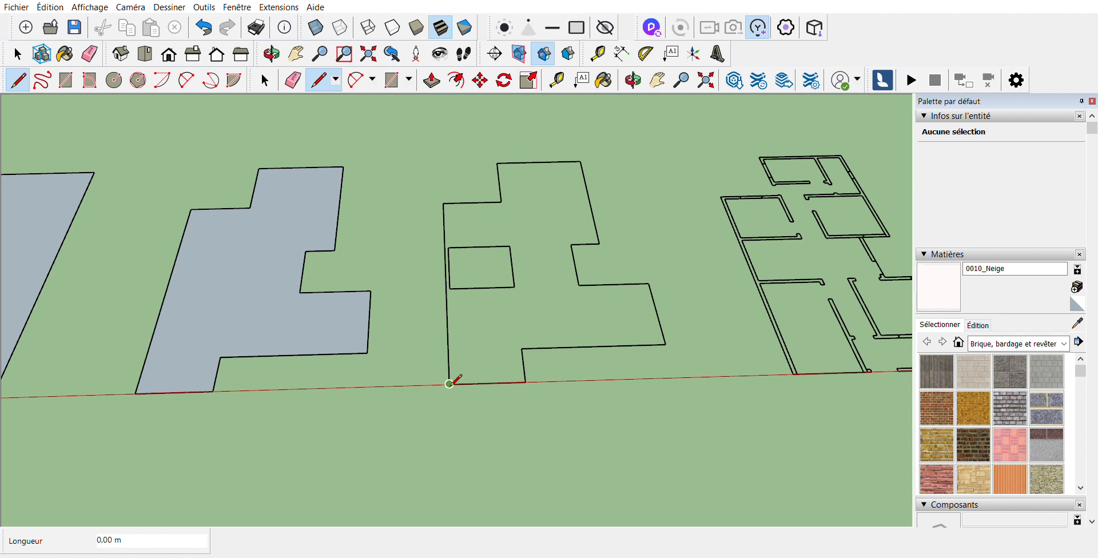
click(525, 382)
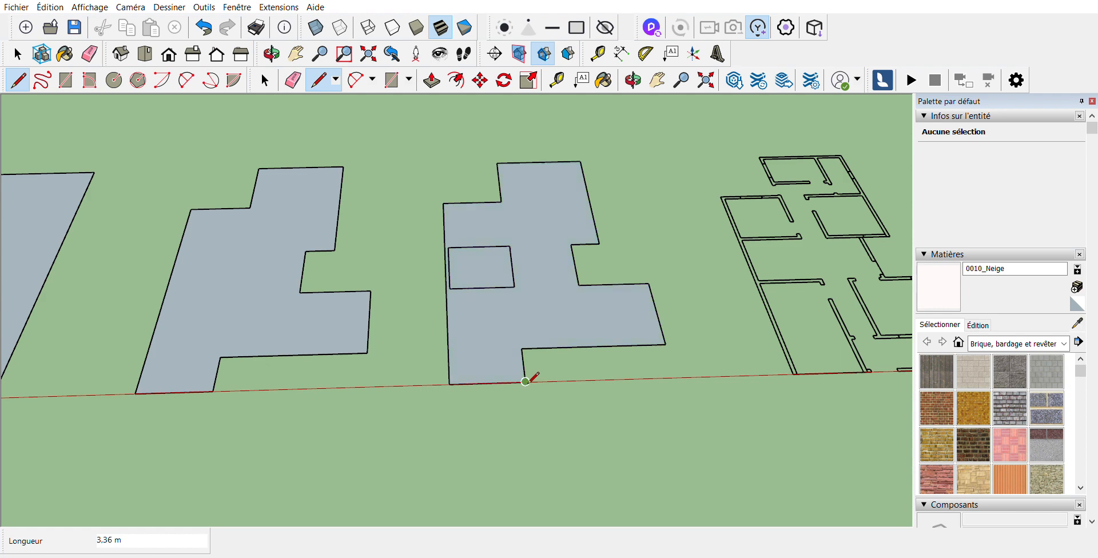
click(449, 289)
click(513, 288)
Retrace one end edge each of the fourth plan's long exterior wall and of the nearby partition to create their faces
scroll(348, 328, down, 5)
scroll(454, 366, up, 4)
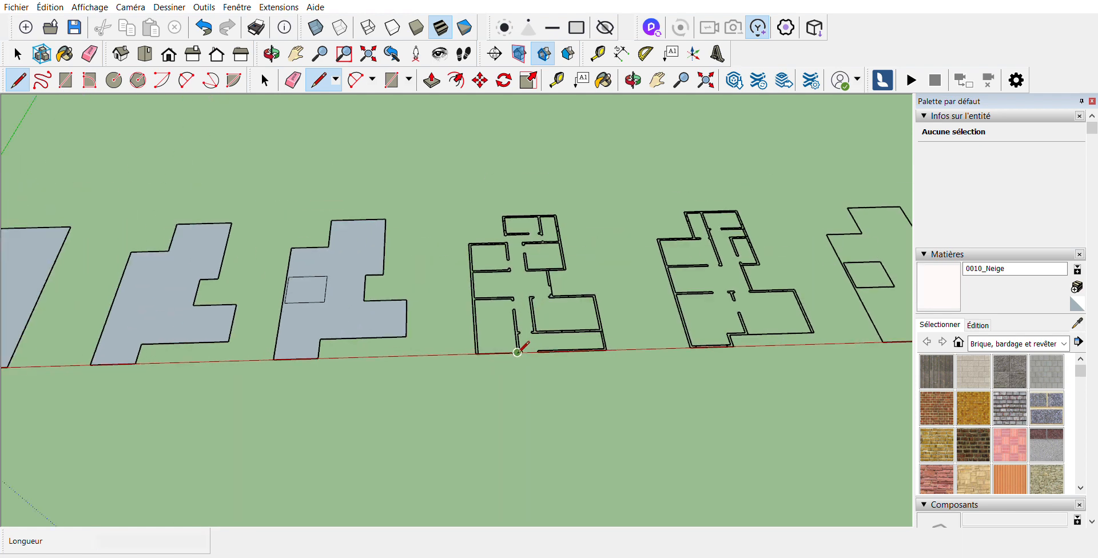
scroll(449, 373, up, 6)
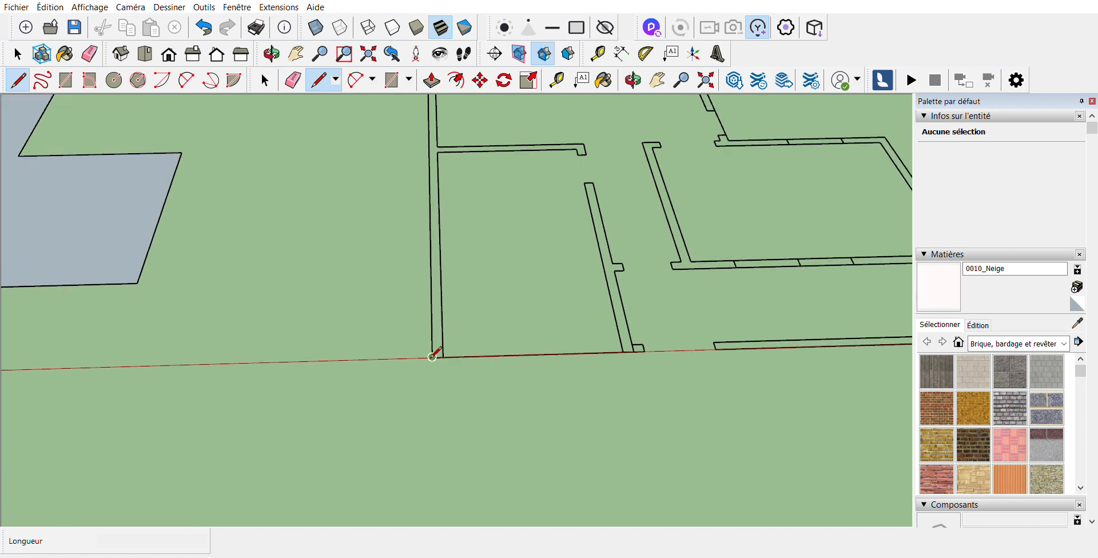
click(433, 357)
scroll(399, 383, down, 2)
scroll(540, 275, up, 2)
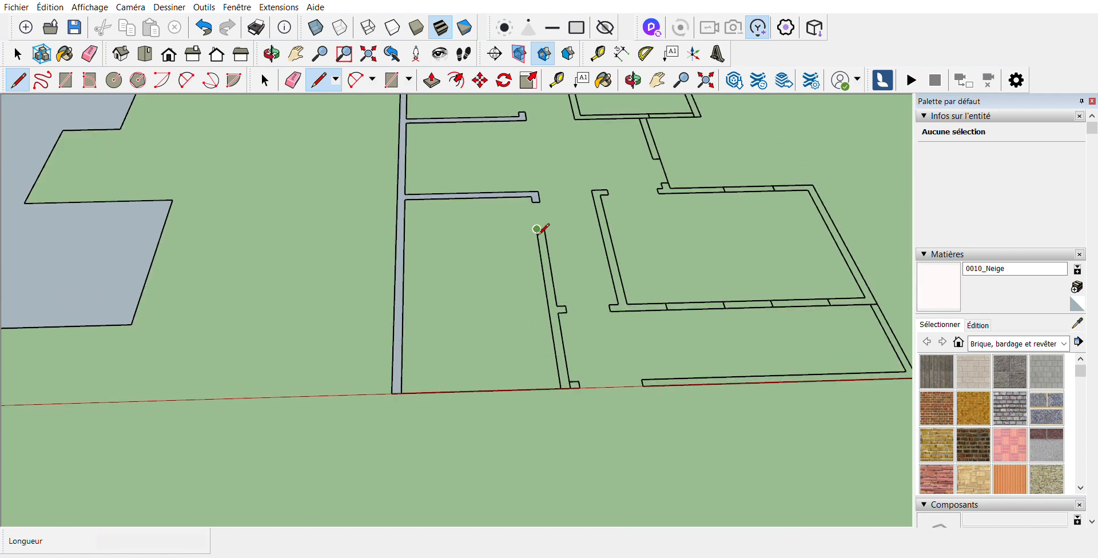
click(537, 229)
click(544, 229)
Retrace the short end edge of the fourth plan's L-shaped wall, around the large lower room, to create its face
scroll(611, 309, up, 4)
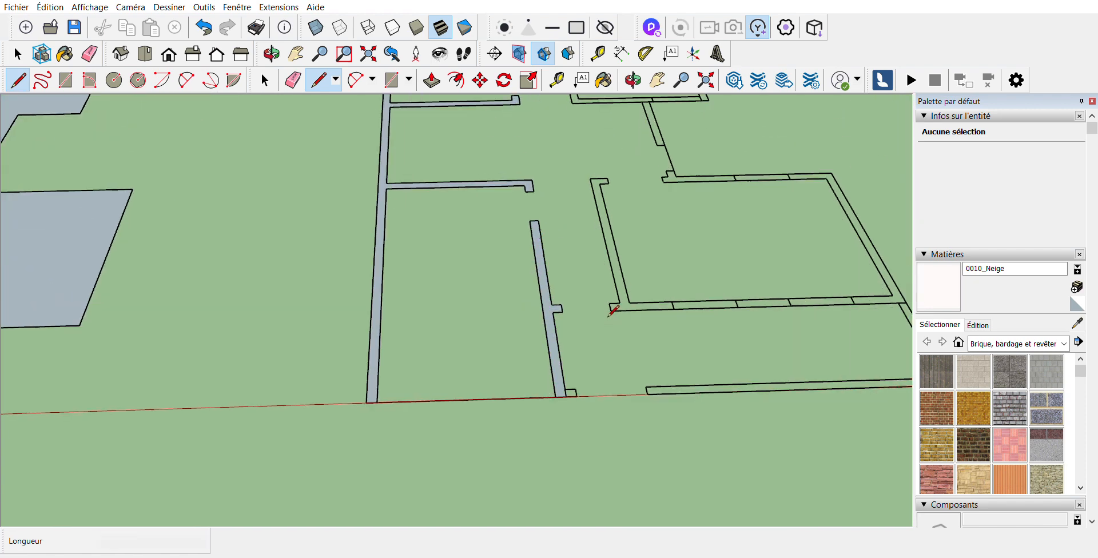
click(613, 309)
click(612, 300)
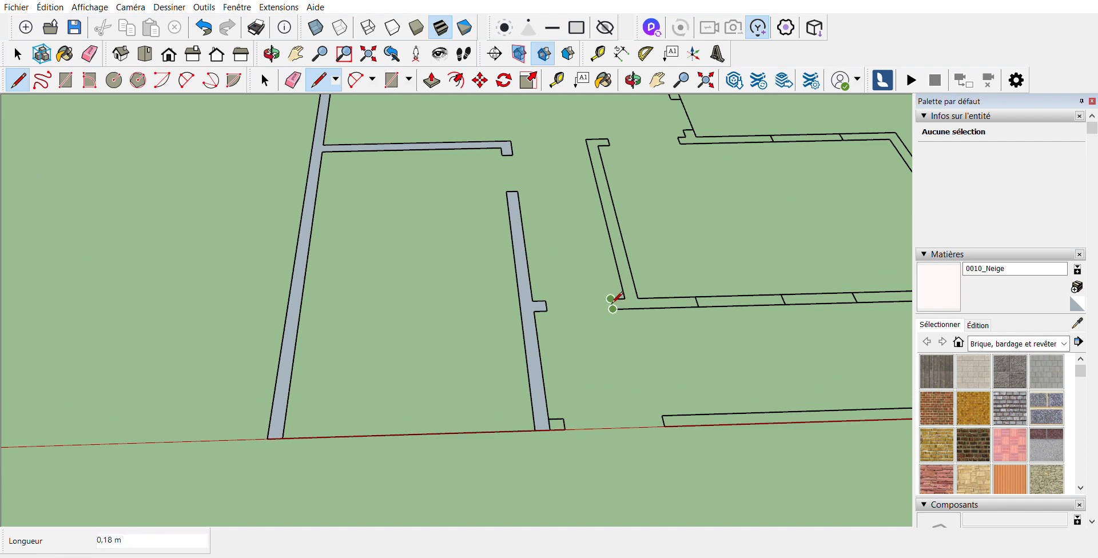
scroll(554, 384, down, 5)
scroll(594, 356, up, 2)
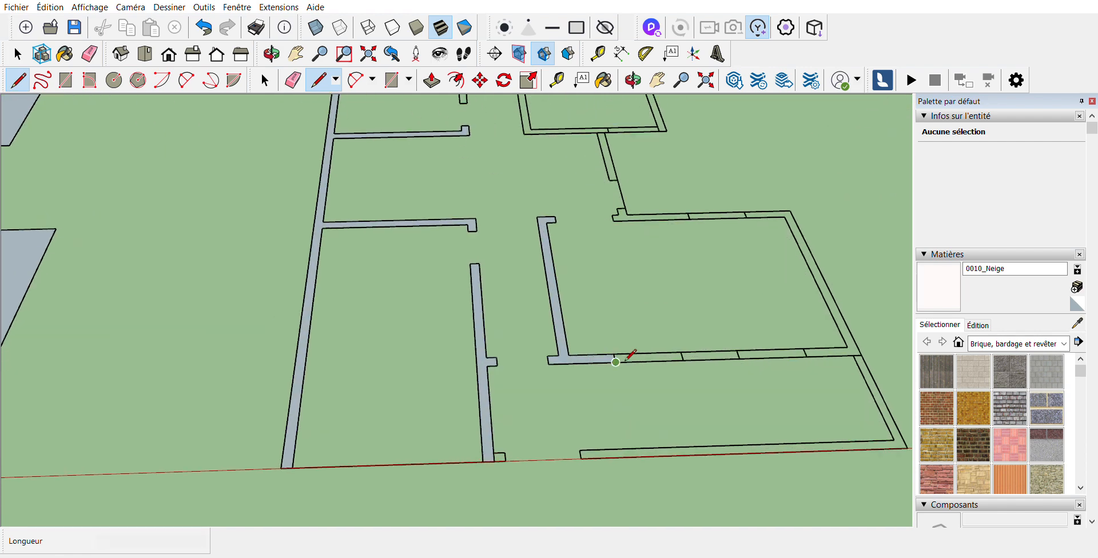
Retrace the dividing edges along the large lower room's bottom wall to create the faces of its remaining segments
click(616, 361)
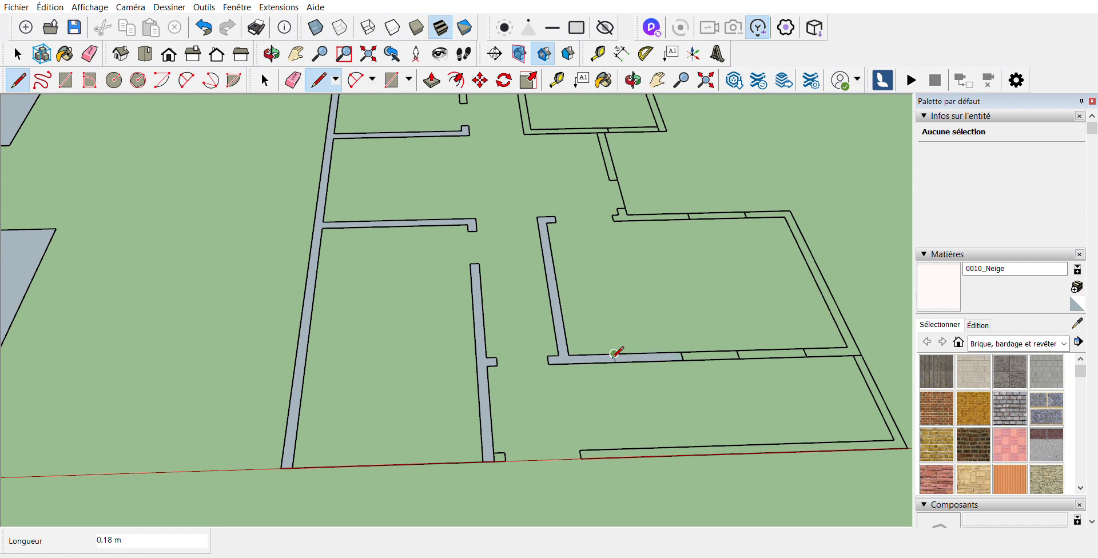
click(683, 359)
click(681, 352)
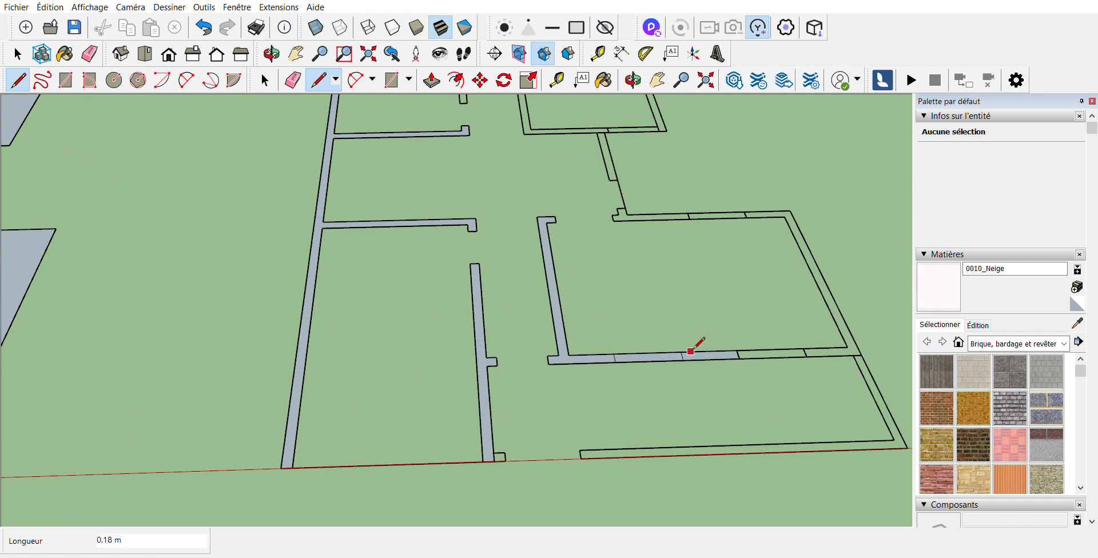
click(739, 359)
click(737, 350)
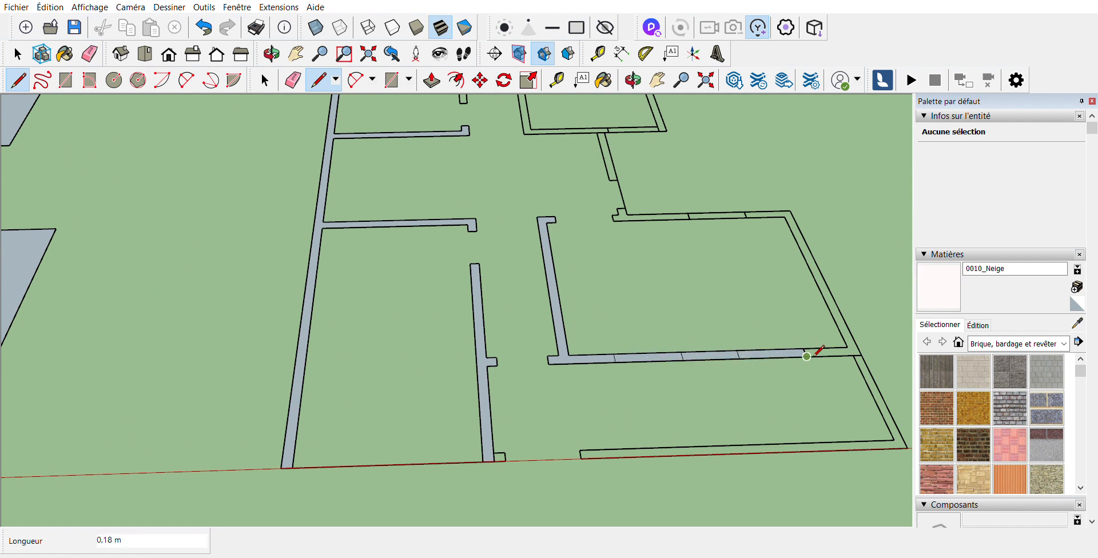
Erase the fourth plan's porch wall edges beside the baseline and the small stub at the foot of the partition
scroll(761, 366, down, 6)
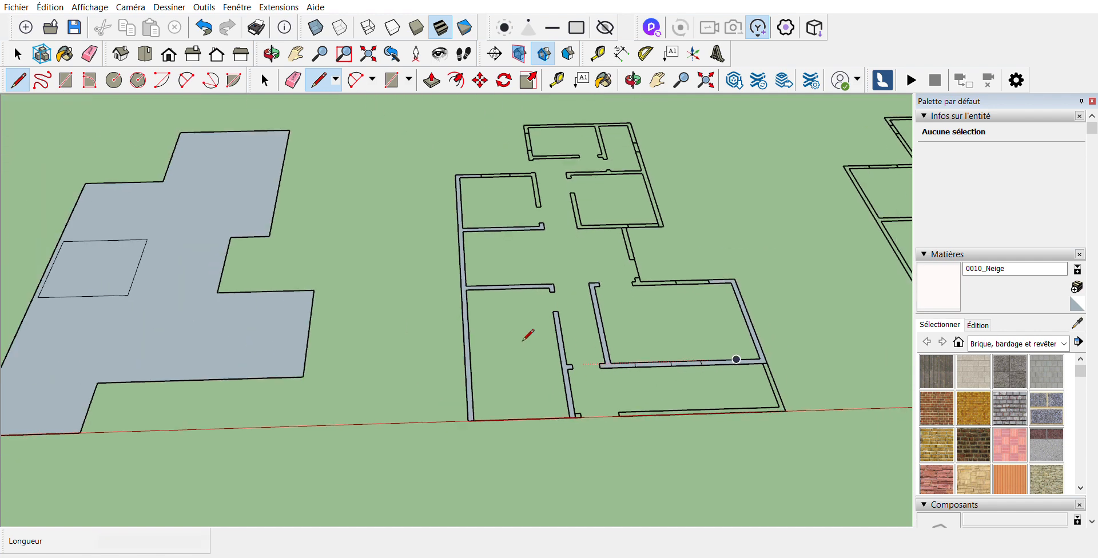
click(292, 80)
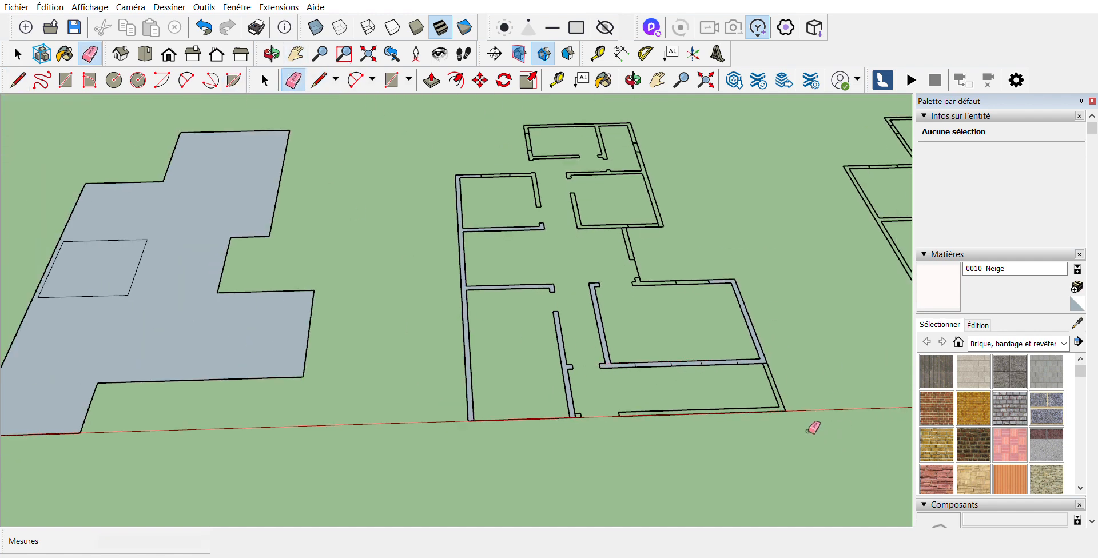
scroll(801, 406, up, 2)
click(781, 408)
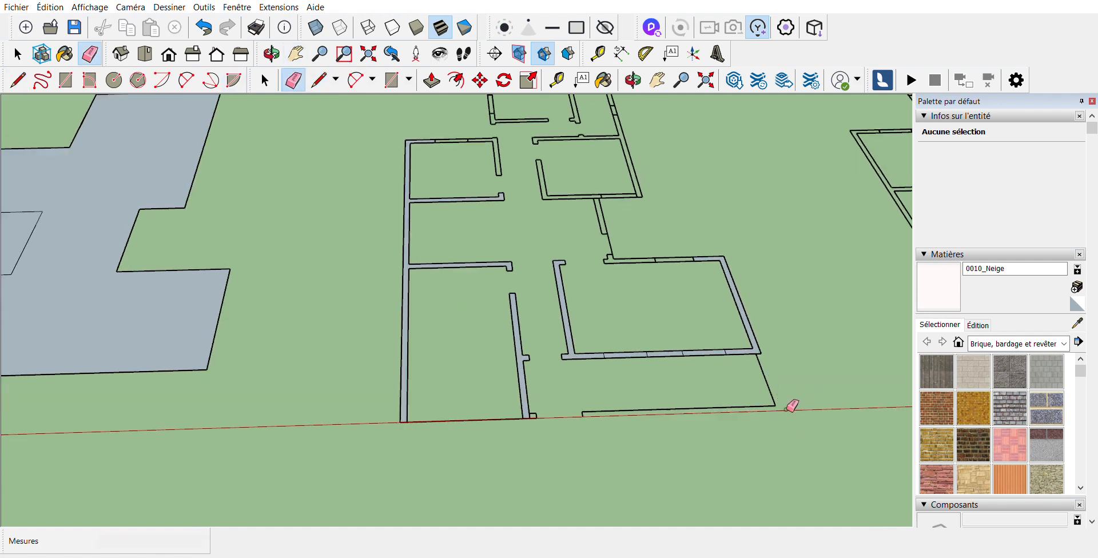
click(776, 402)
click(776, 403)
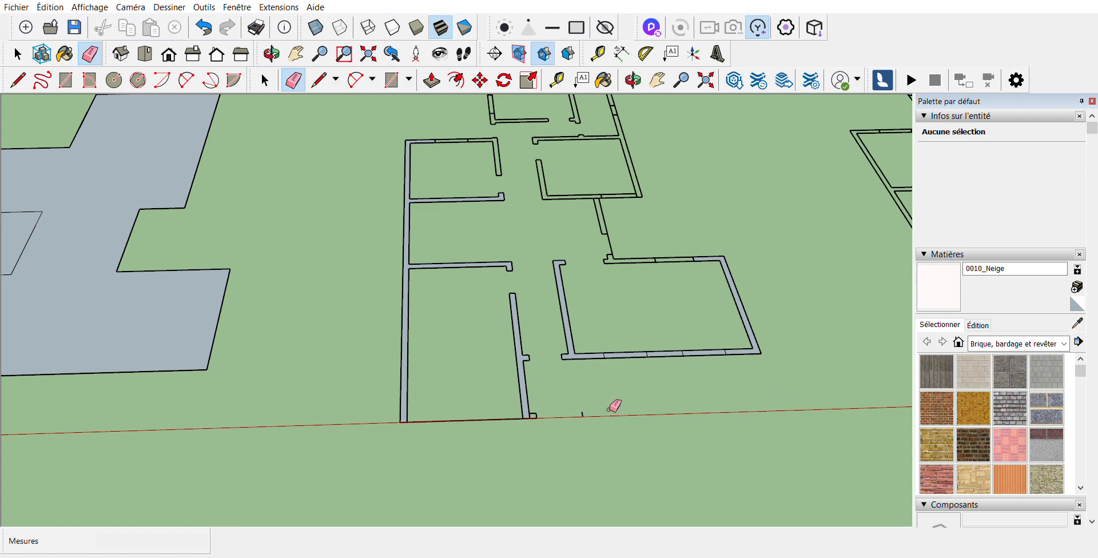
scroll(569, 412, up, 3)
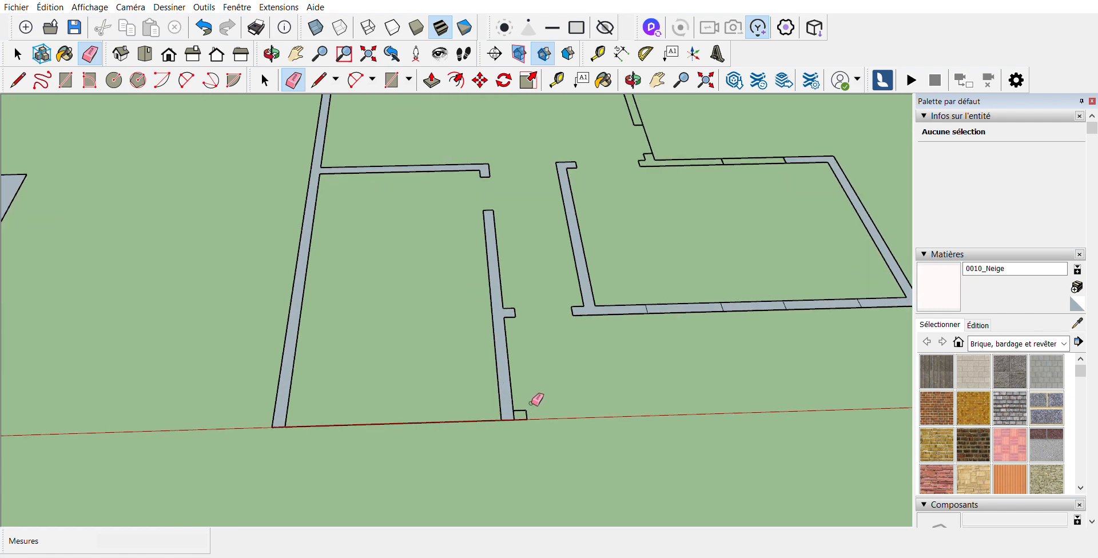
scroll(549, 432, down, 5)
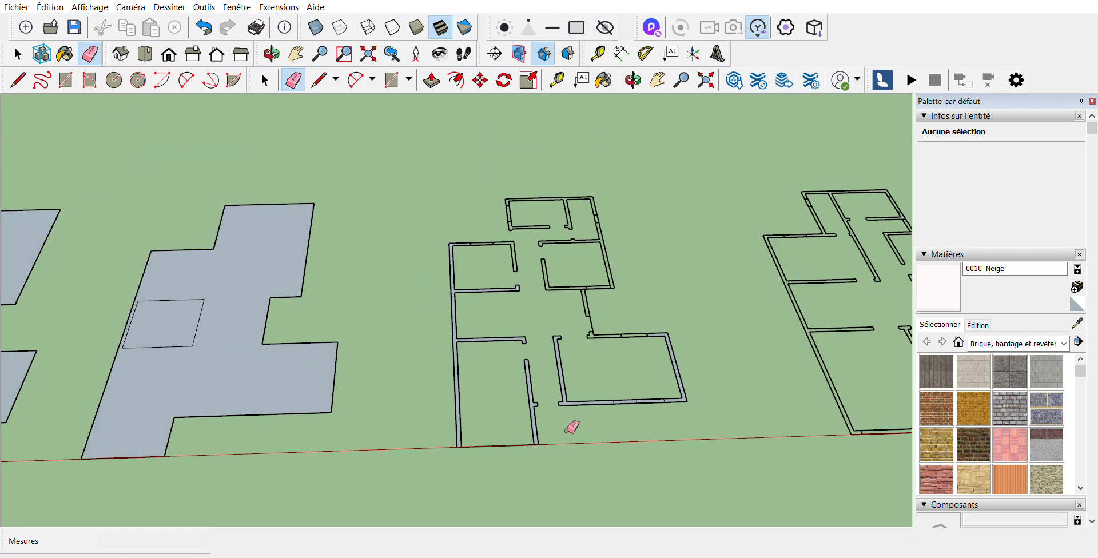
key(space)
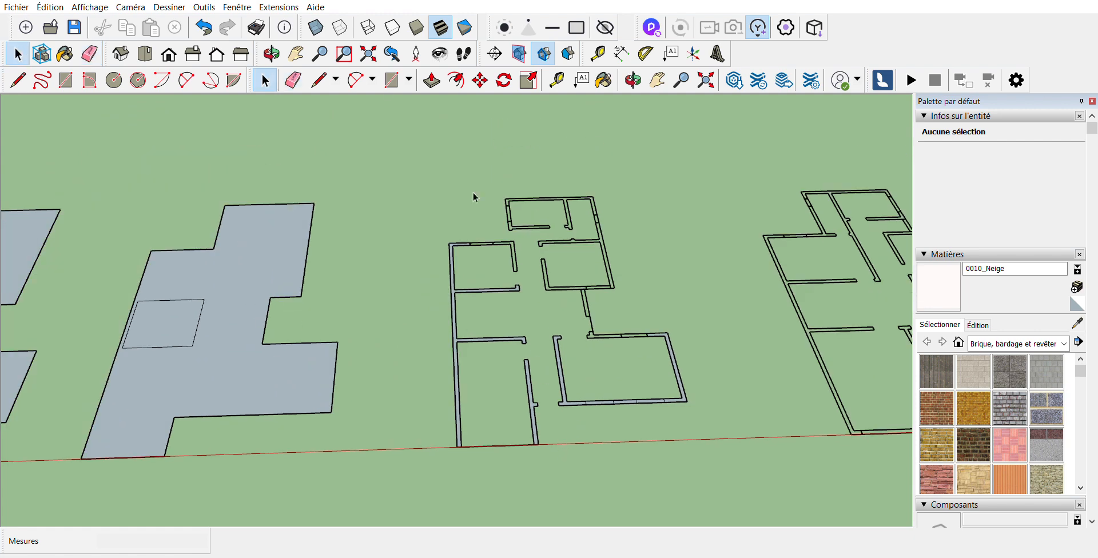
Retrace the dividing edges along the large lower room's upper wall with the Line tool to create its missing faces
click(316, 73)
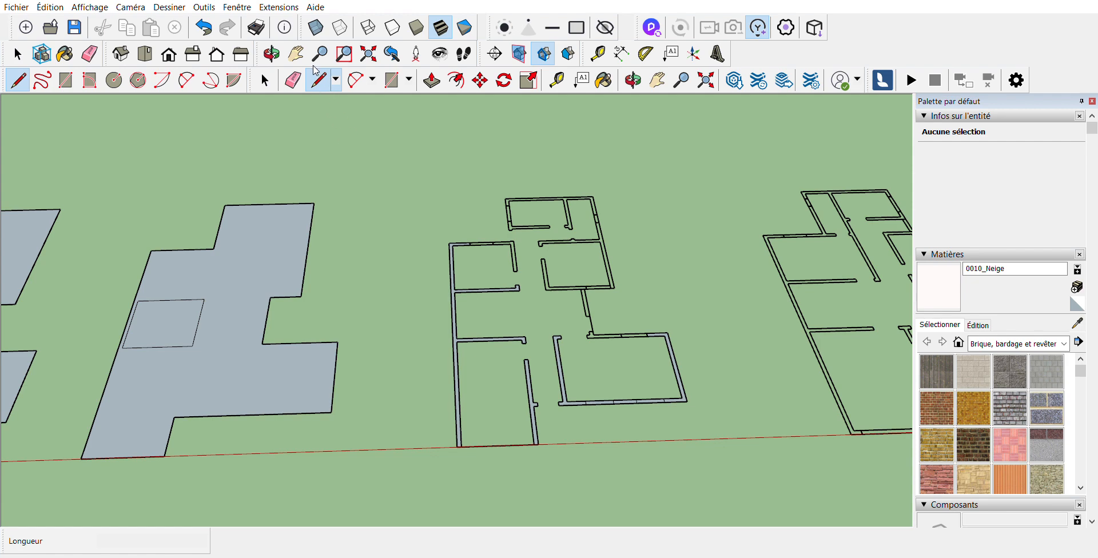
scroll(585, 314, up, 10)
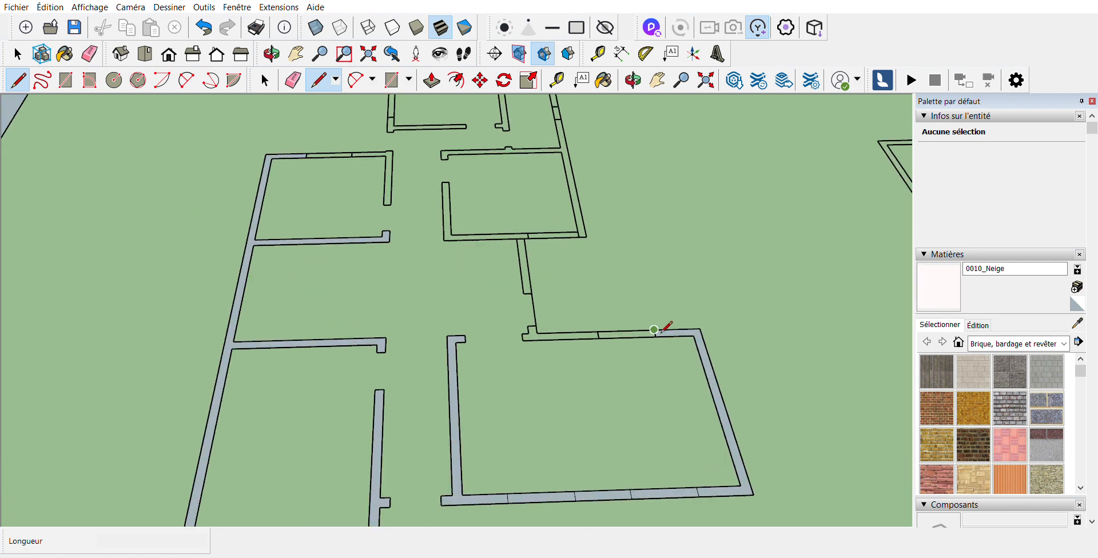
click(654, 338)
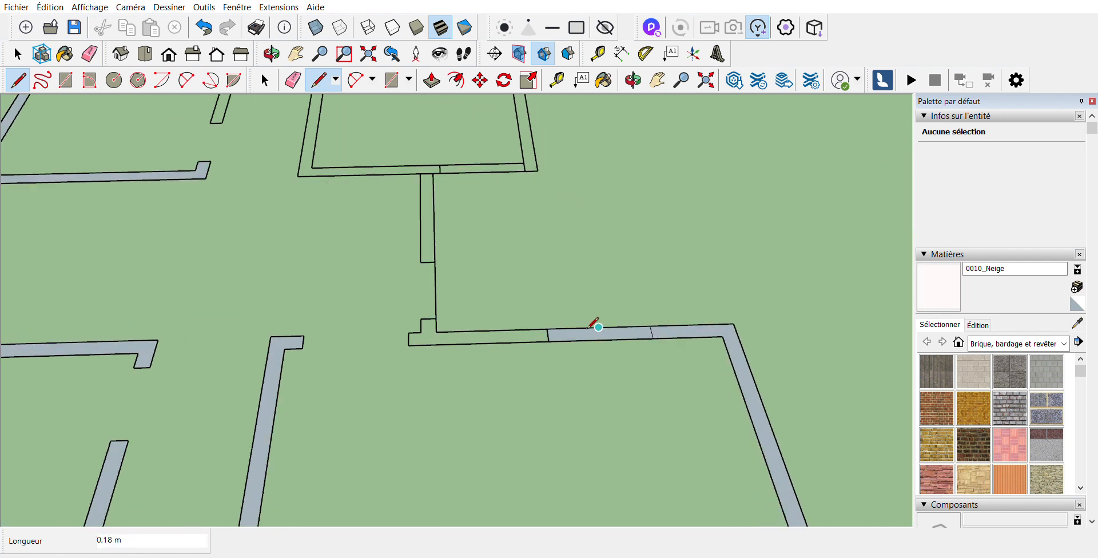
click(548, 341)
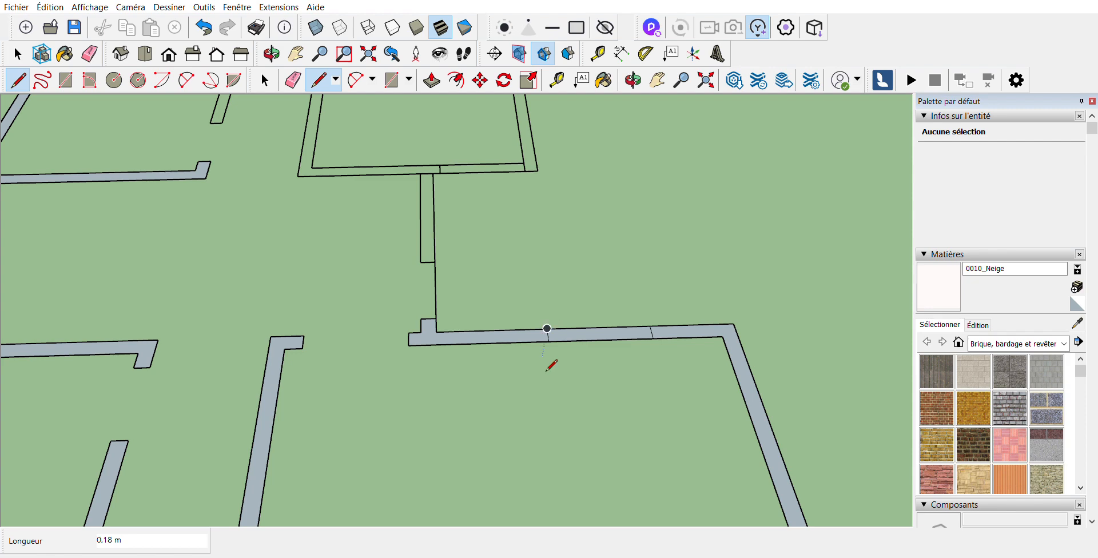
Retrace the end edges of the short connecting wall and the middle room's lower wall segments to create their faces
scroll(514, 343, down, 3)
scroll(469, 299, up, 4)
click(473, 299)
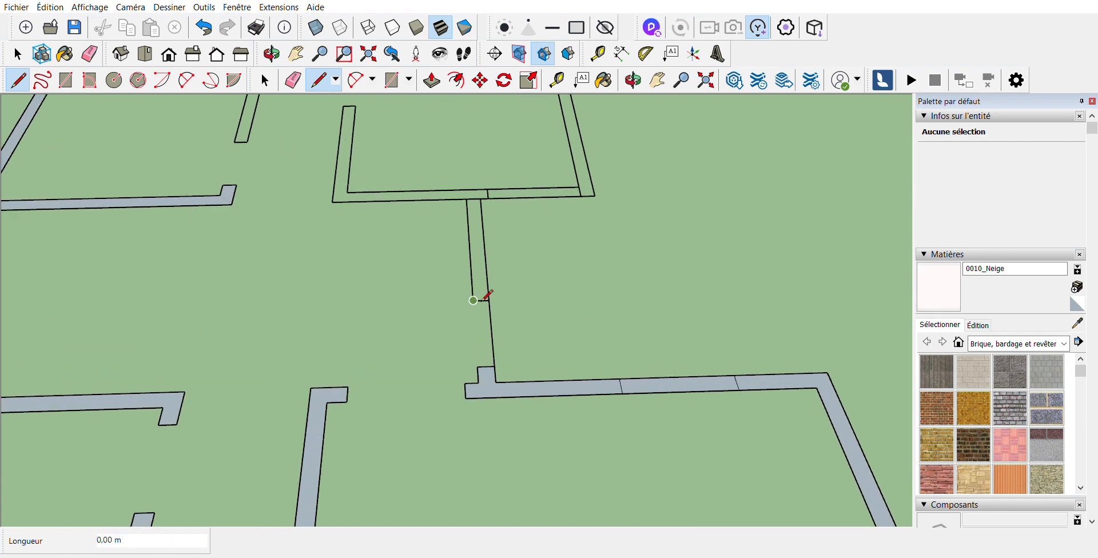
scroll(500, 269, down, 3)
scroll(503, 230, up, 3)
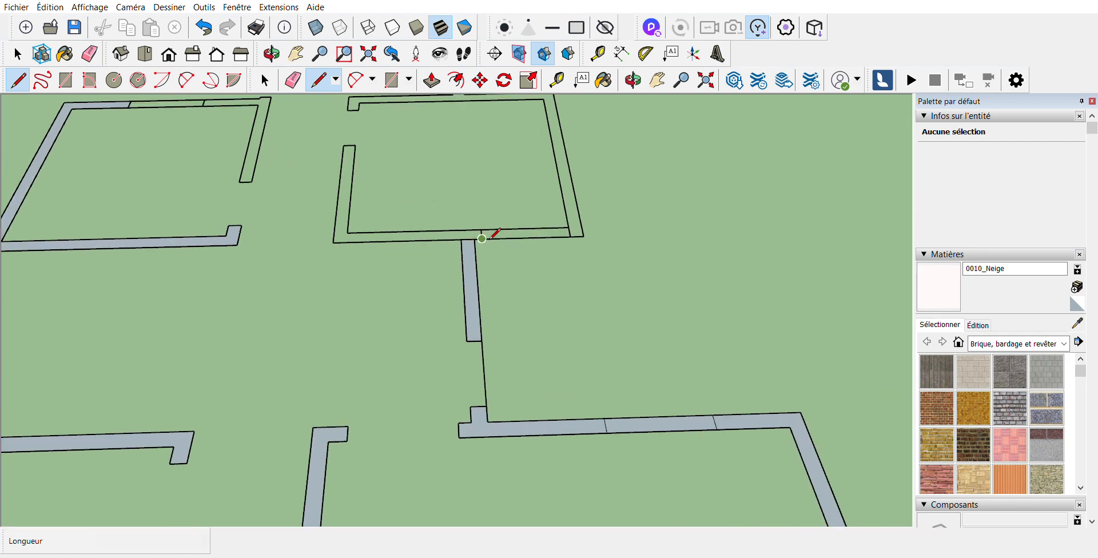
click(484, 238)
click(485, 230)
scroll(579, 236, up, 1)
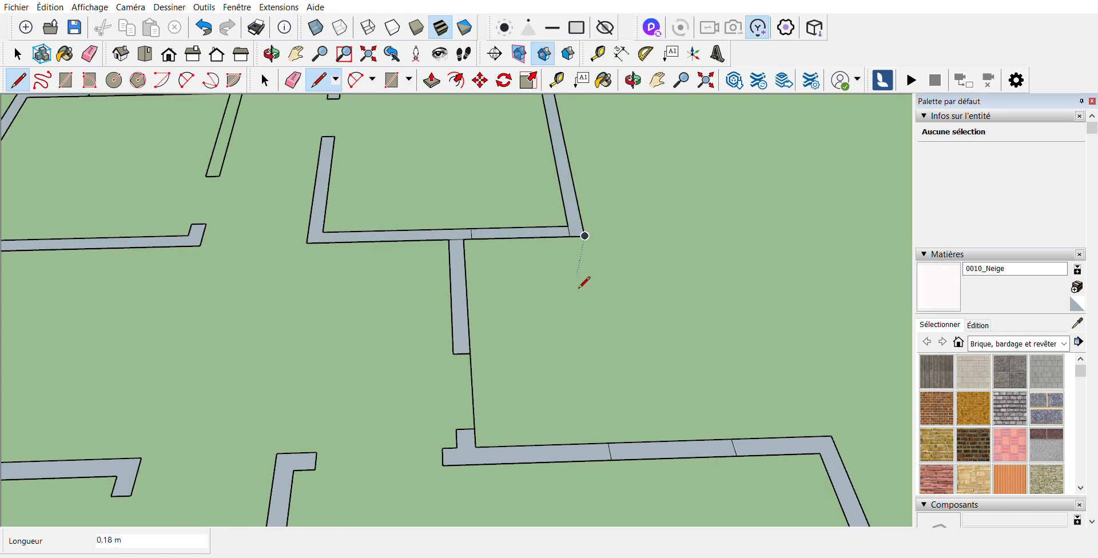
Retrace both dividing edges of the window segment in the fourth plan's upper right exterior wall to create the faces
scroll(583, 286, down, 3)
scroll(566, 176, up, 3)
click(549, 181)
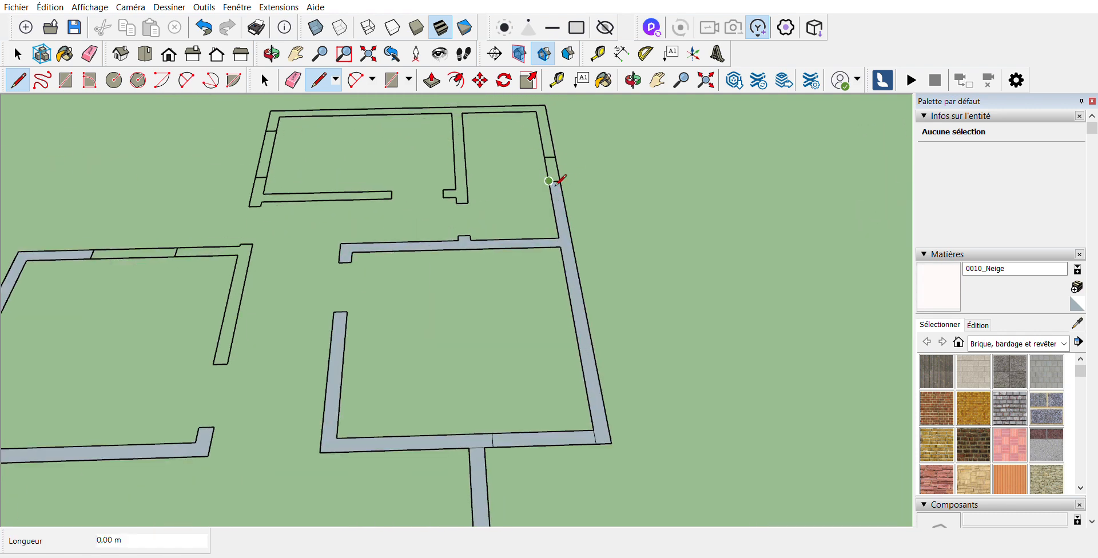
click(559, 181)
scroll(578, 273, down, 2)
scroll(558, 171, up, 3)
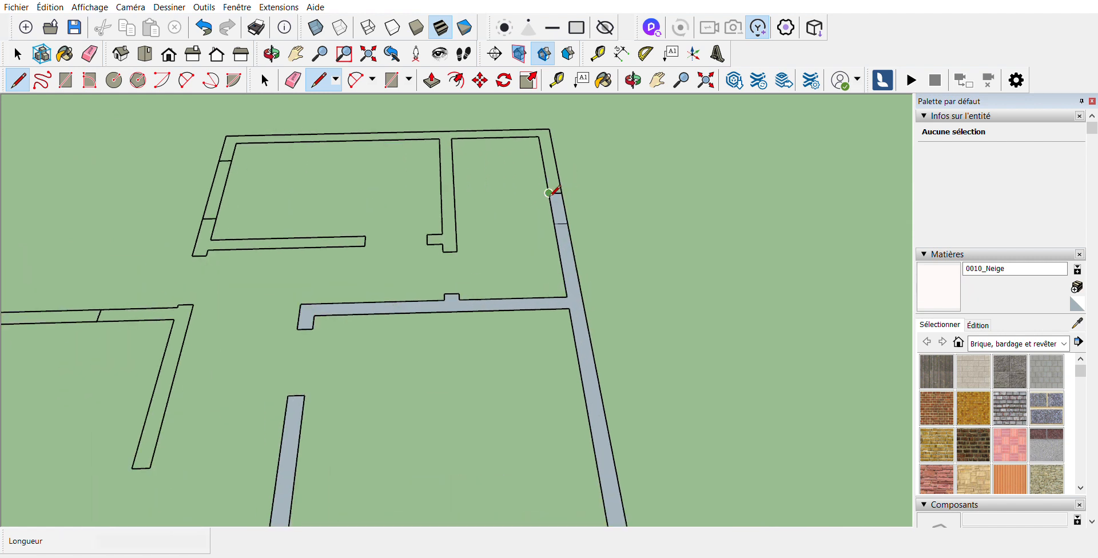
click(549, 193)
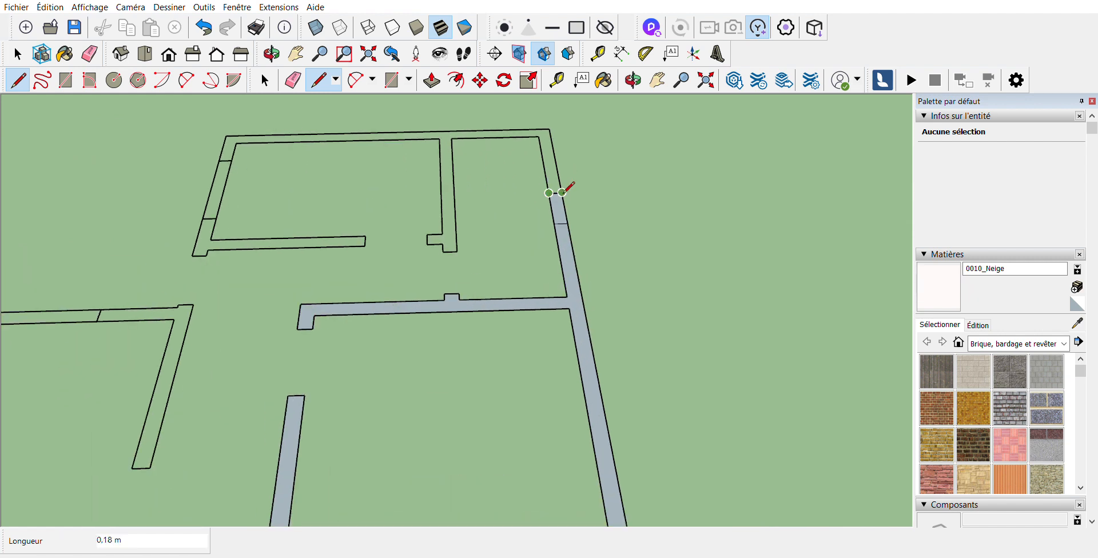
click(561, 193)
Retrace the dividing edges in the top room's left wall and the adjacent left room's upper wall to create the faces
scroll(565, 266, down, 3)
scroll(449, 244, up, 2)
scroll(355, 239, up, 2)
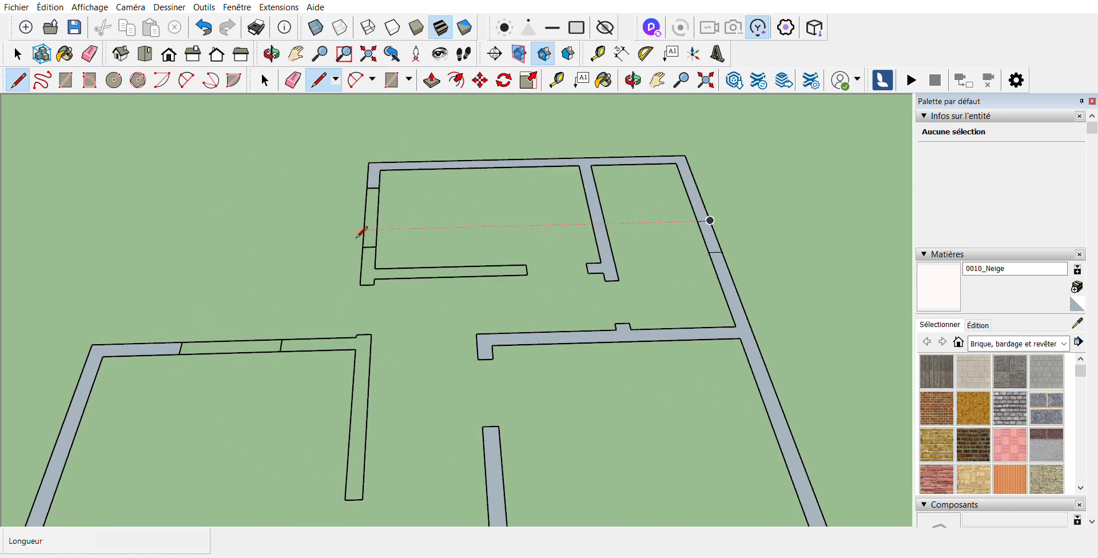
click(363, 247)
click(377, 246)
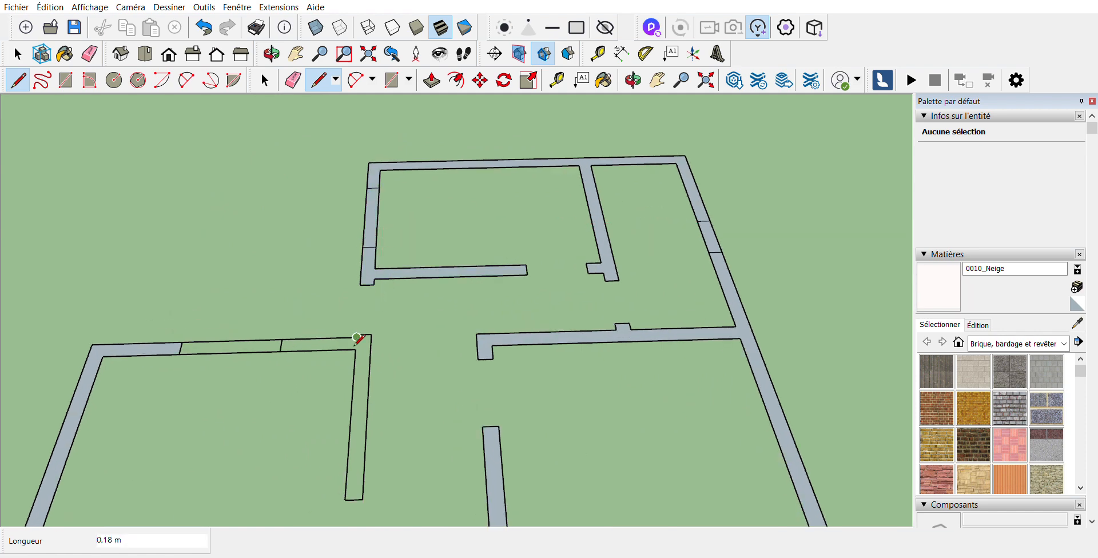
scroll(363, 336, up, 1)
click(273, 352)
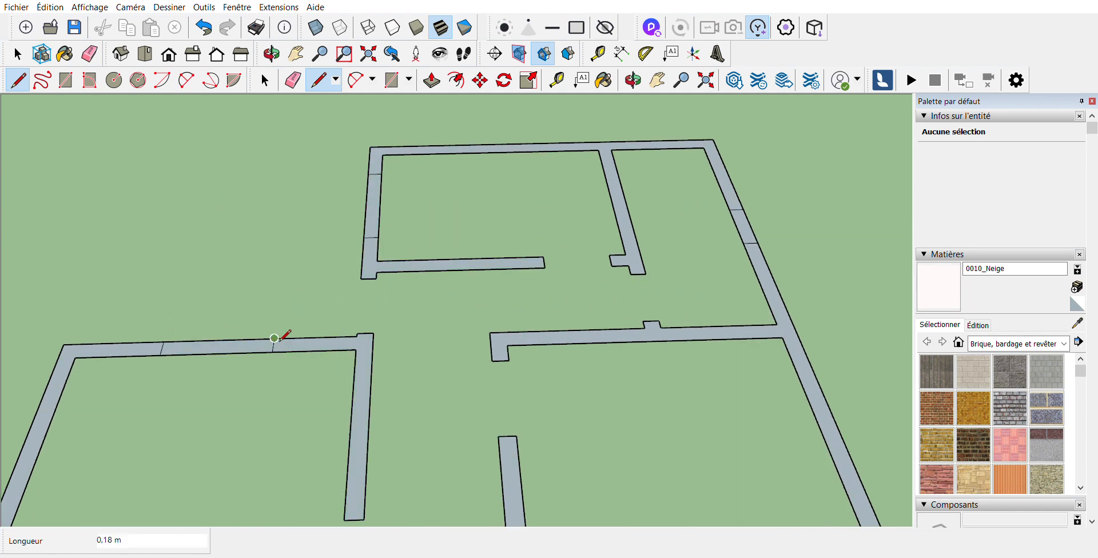
click(275, 341)
Retrace the dividing edges in the fifth plan's base wall to create the faces of its exterior wall and base segments
scroll(520, 275, down, 6)
scroll(603, 346, up, 5)
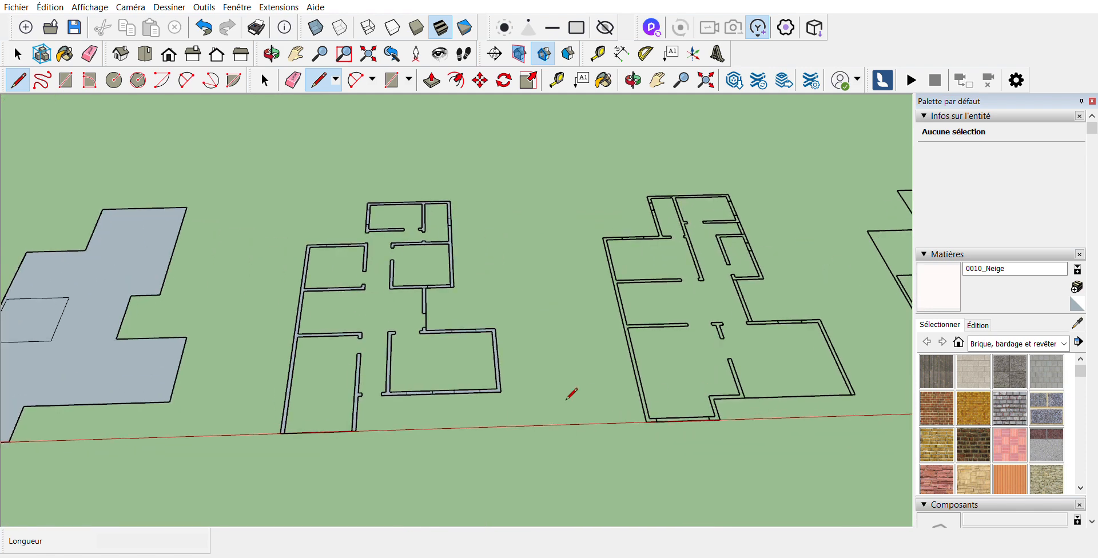
click(634, 402)
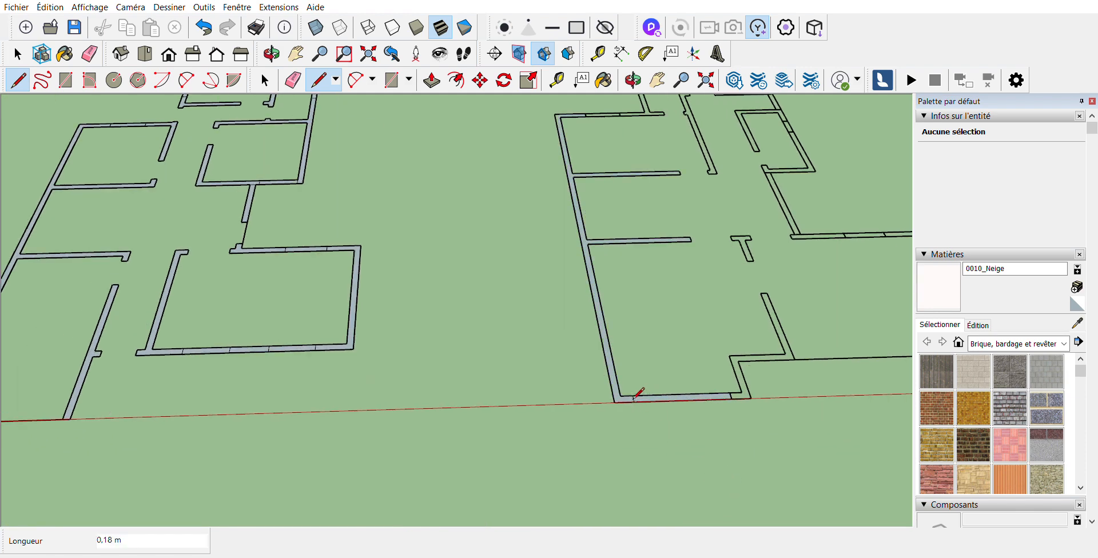
click(732, 398)
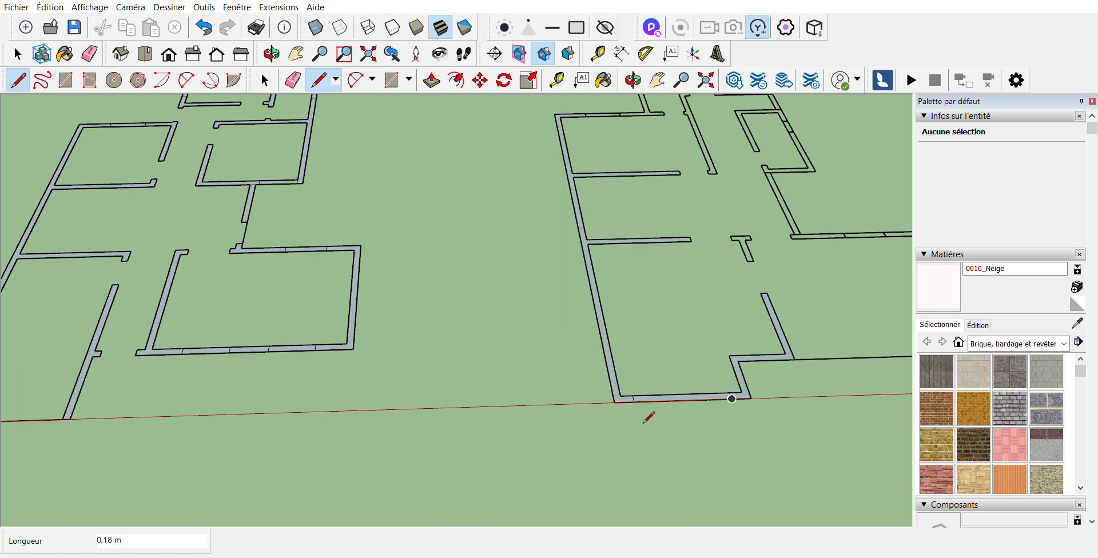
Retrace one end edge each of the fifth plan's T-shaped partition and large room's right exterior wall to create their faces
scroll(730, 318, down, 5)
scroll(610, 311, up, 5)
click(618, 315)
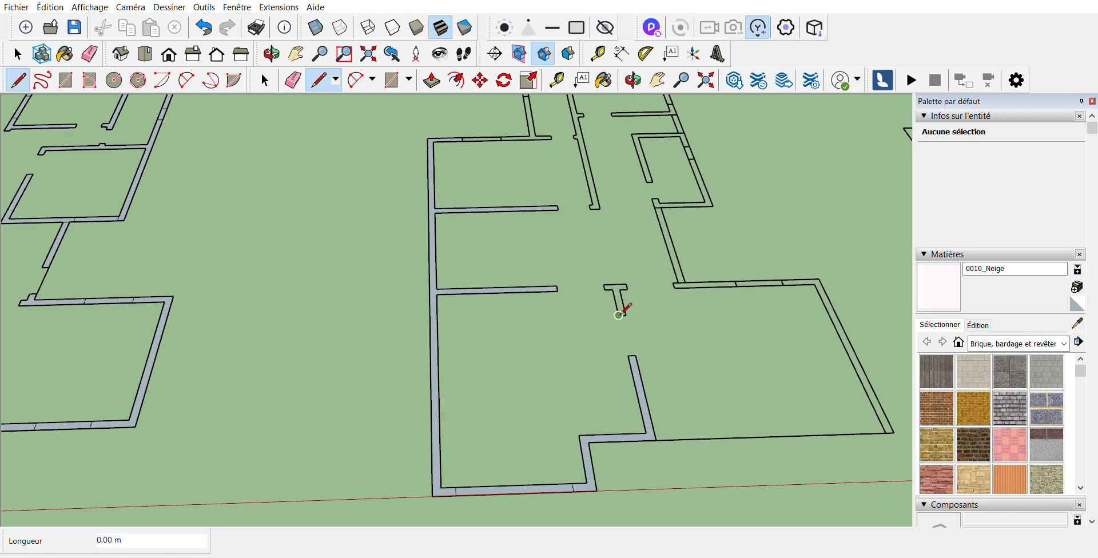
click(625, 315)
scroll(492, 324, down, 4)
scroll(639, 342, up, 3)
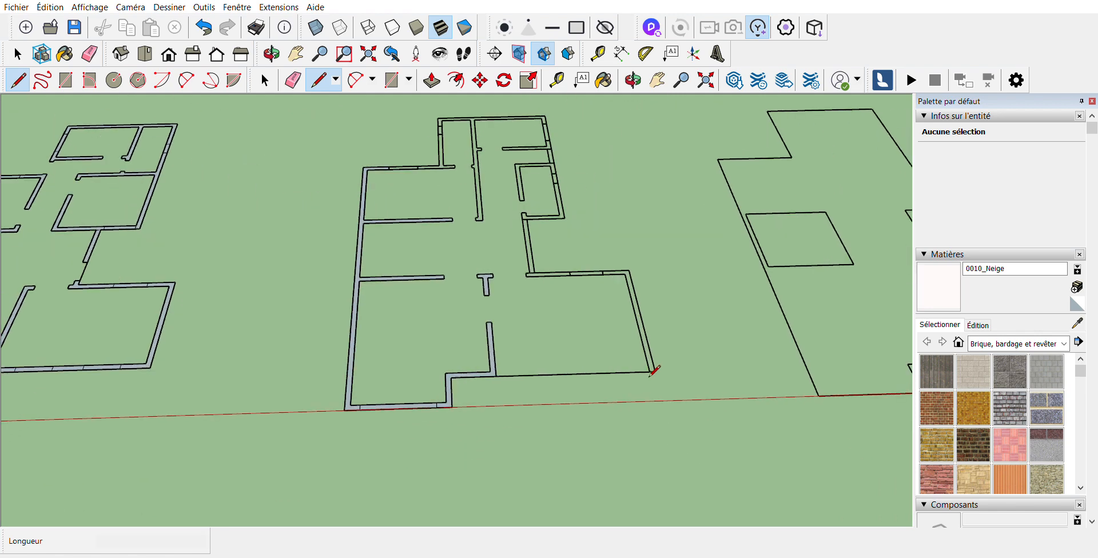
click(651, 372)
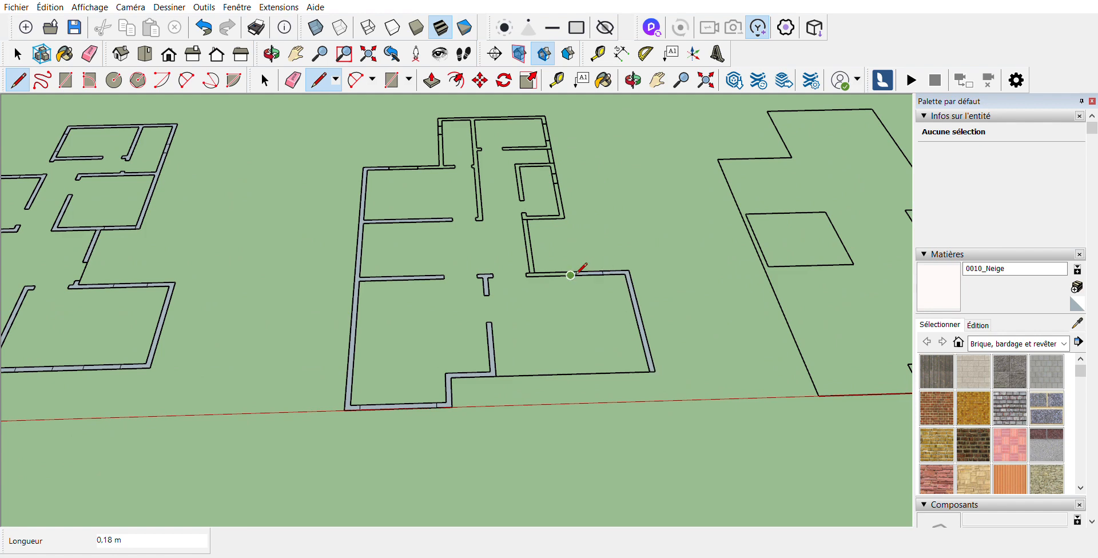
Retrace a dividing edge in the fifth plan's large-room upper wall and the end edge of the small room's lower wall stub to create their faces
scroll(526, 272, up, 4)
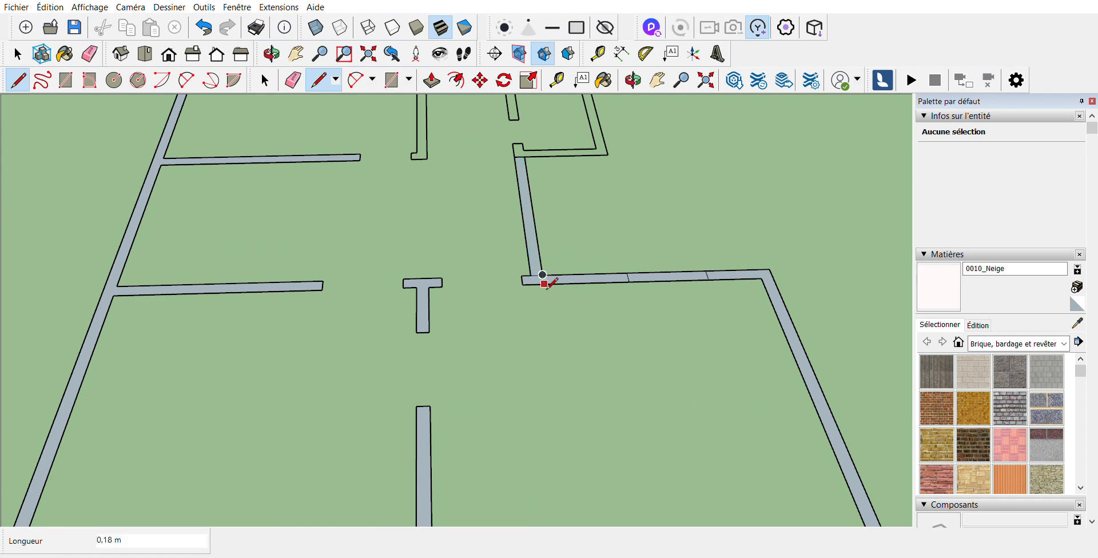
scroll(544, 279, down, 2)
scroll(522, 185, up, 4)
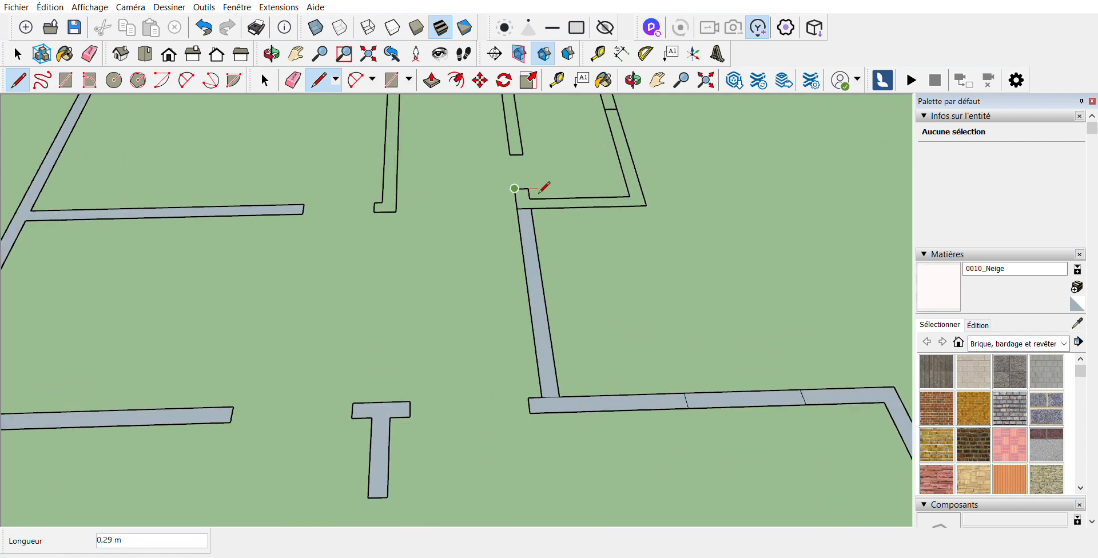
click(525, 187)
scroll(572, 280, down, 5)
scroll(546, 228, up, 3)
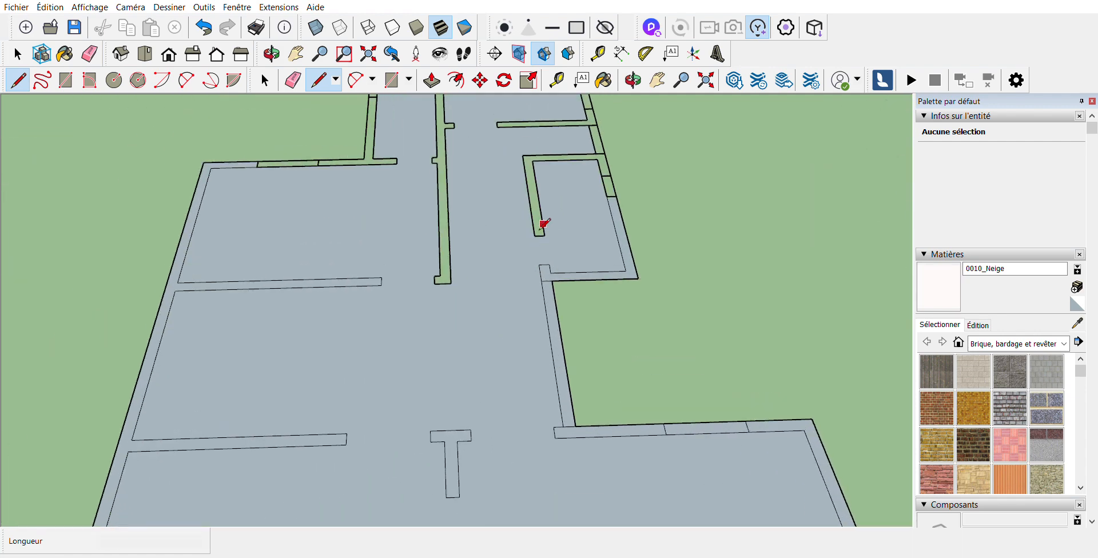
Retrace the end edge of the small room's left partition and the dividing edges in its right exterior wall to create the wall faces
click(536, 236)
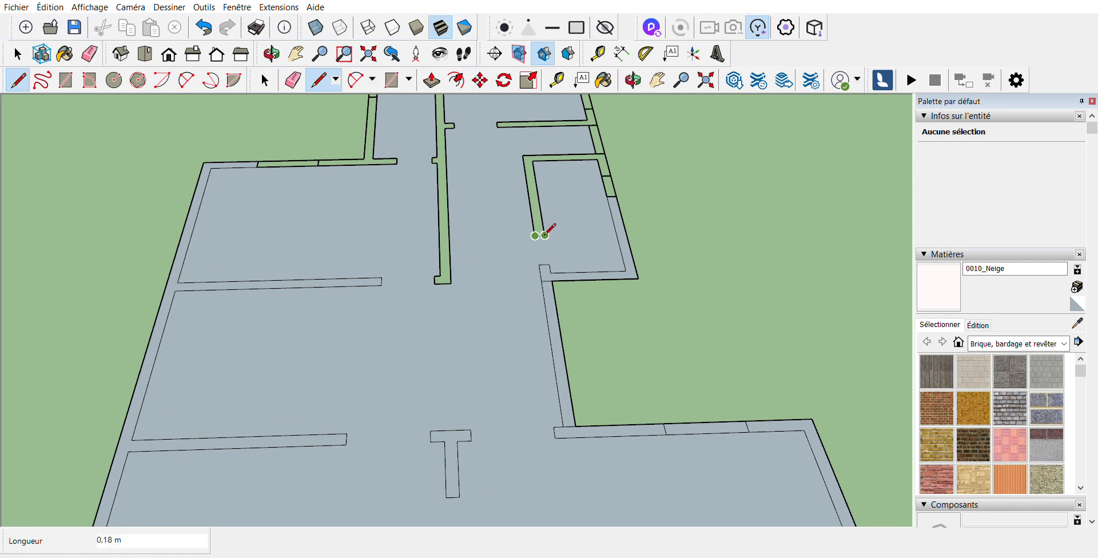
click(544, 234)
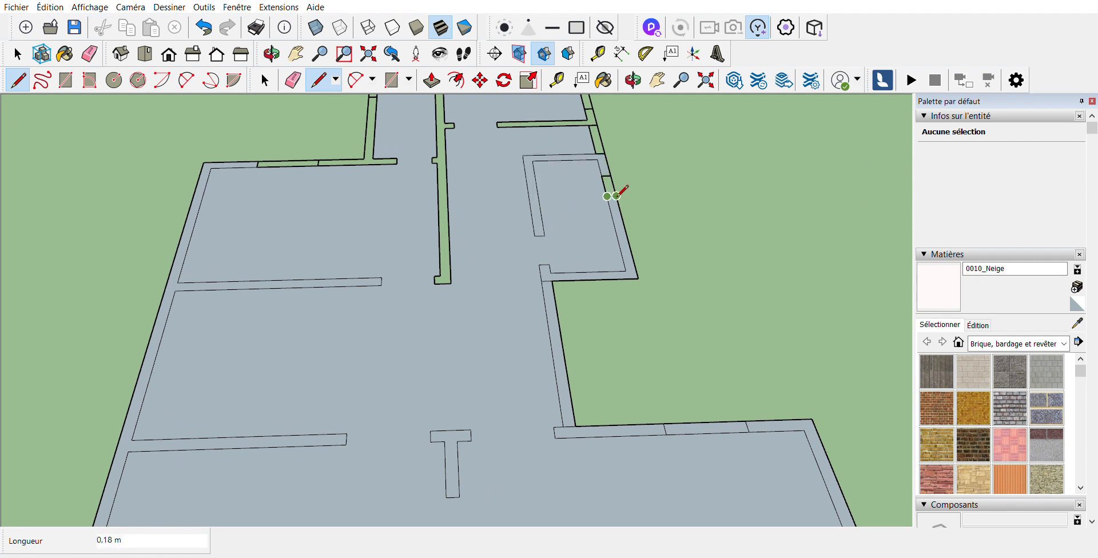
scroll(600, 191, down, 3)
scroll(599, 191, up, 2)
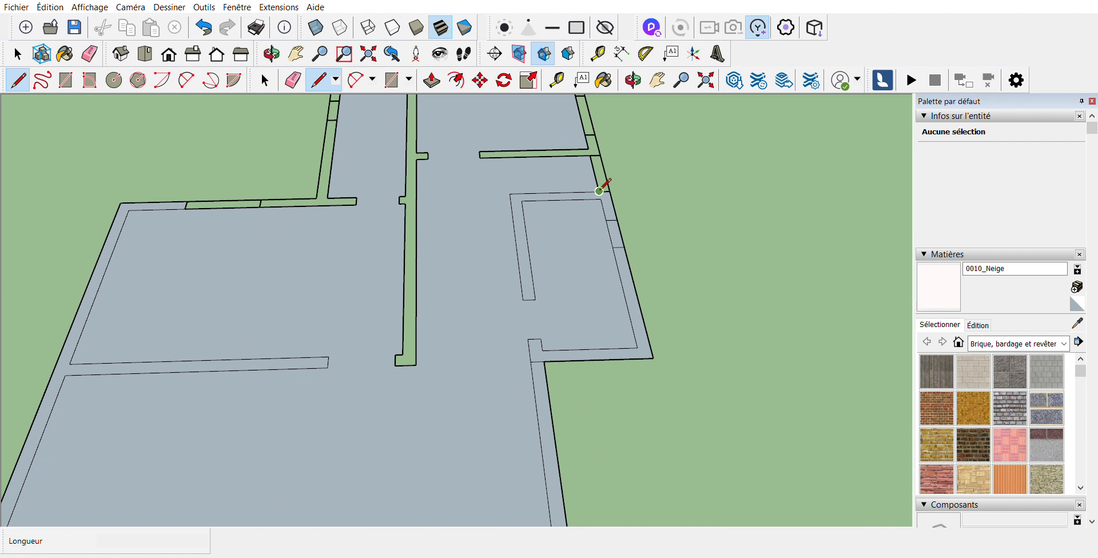
scroll(489, 154, up, 2)
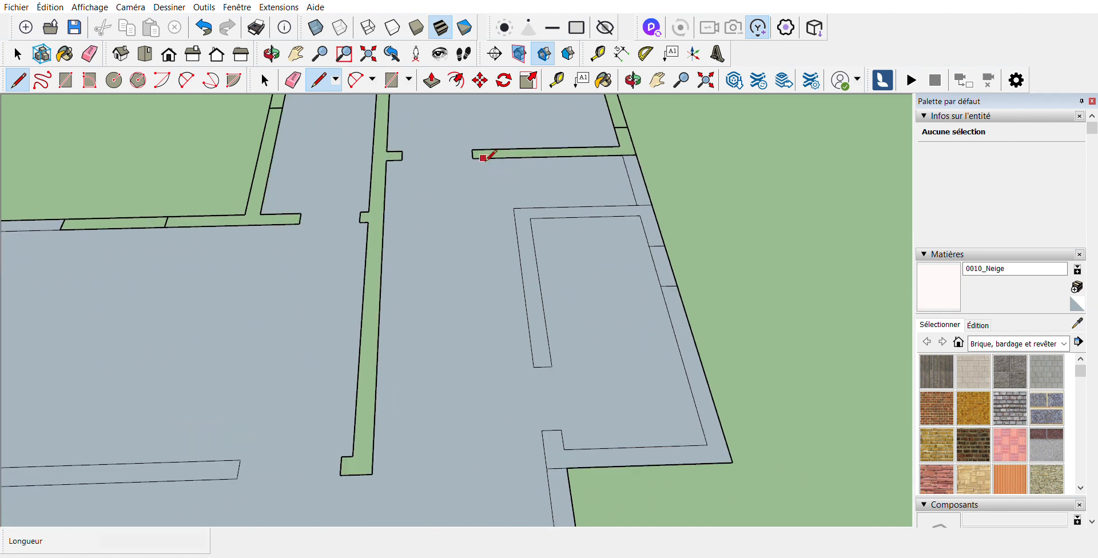
Retrace the free end edge of the short horizontal partition below the fifth plan's upper right room to create its face
click(473, 158)
click(472, 150)
scroll(484, 186, down, 3)
scroll(592, 162, up, 3)
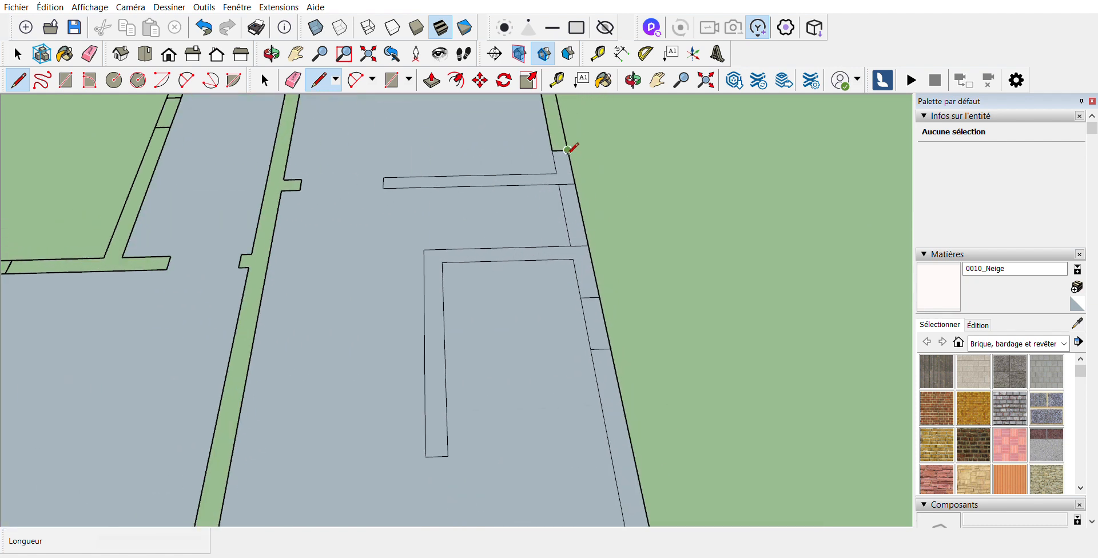
Retrace both dividing edges of the window segment in the upper right room's exterior wall to create the window and adjoining wall faces
click(555, 151)
click(568, 151)
scroll(591, 257, down, 2)
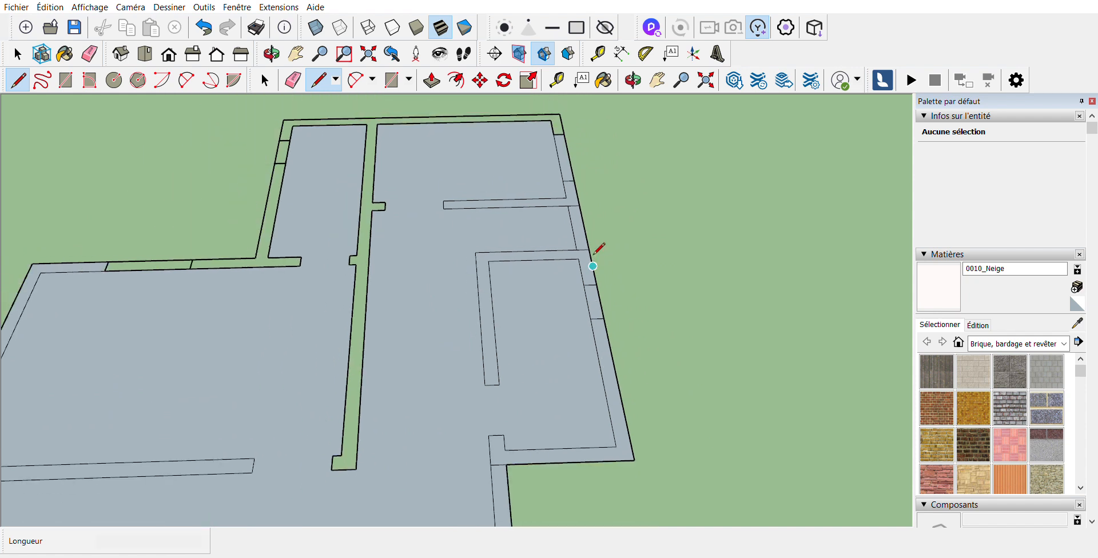
scroll(552, 122, up, 2)
click(555, 141)
click(570, 140)
scroll(579, 188, down, 2)
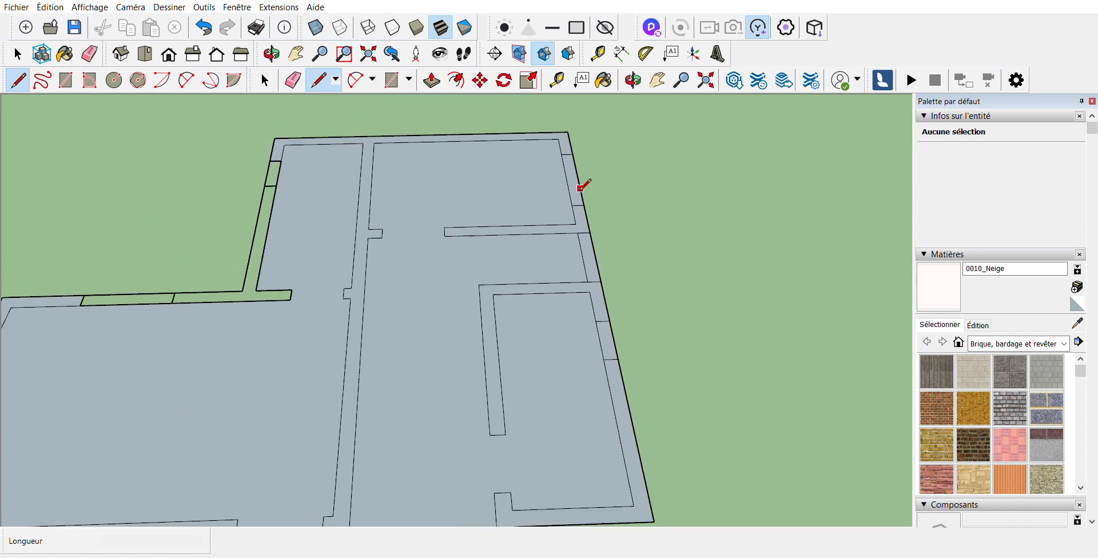
Retrace the window edges in the top left room's left wall and the adjacent left room's upper wall to close their faces
scroll(574, 187, down, 2)
scroll(376, 161, up, 2)
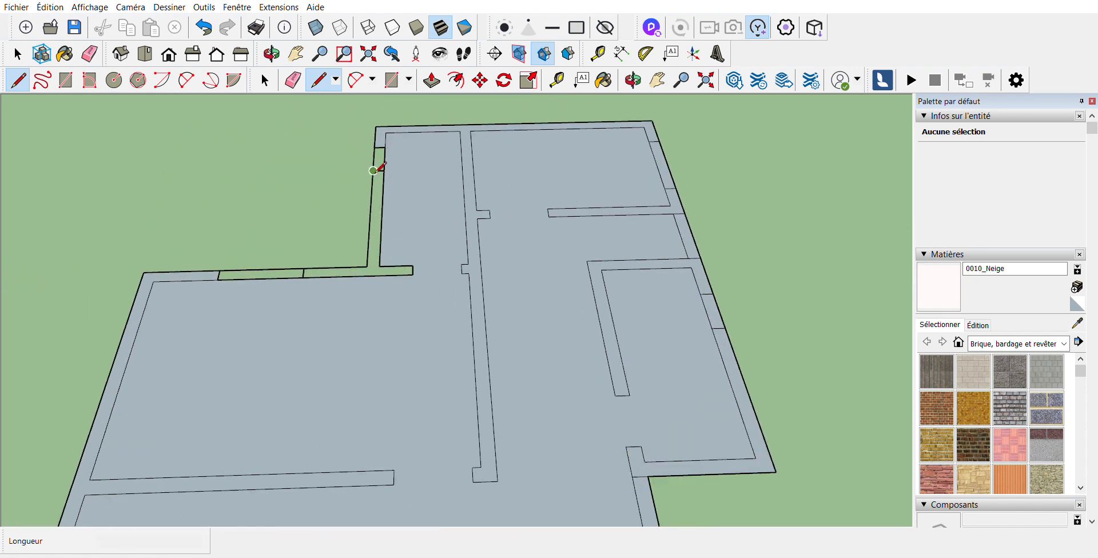
click(374, 170)
click(384, 169)
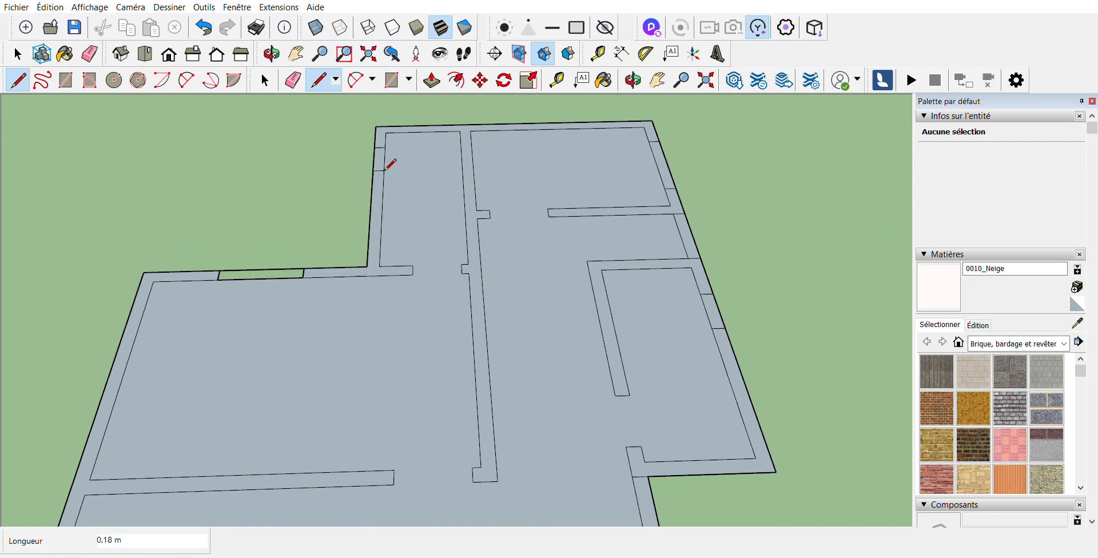
click(303, 278)
click(303, 269)
Delete the large face filling the fifth plan's room interiors, keeping only its wall faces
scroll(424, 195, down, 5)
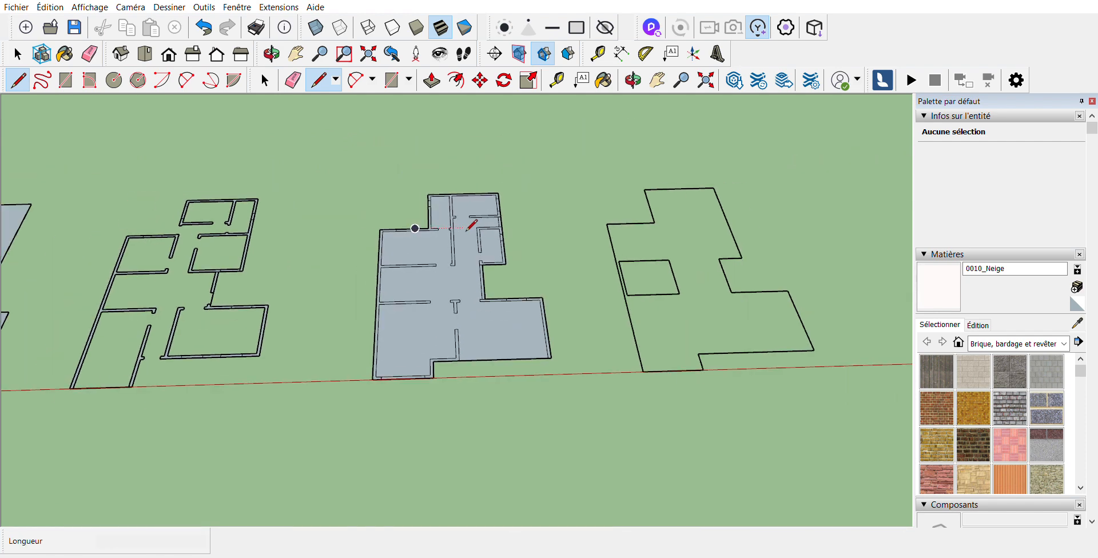
key(space)
click(479, 315)
key(Delete)
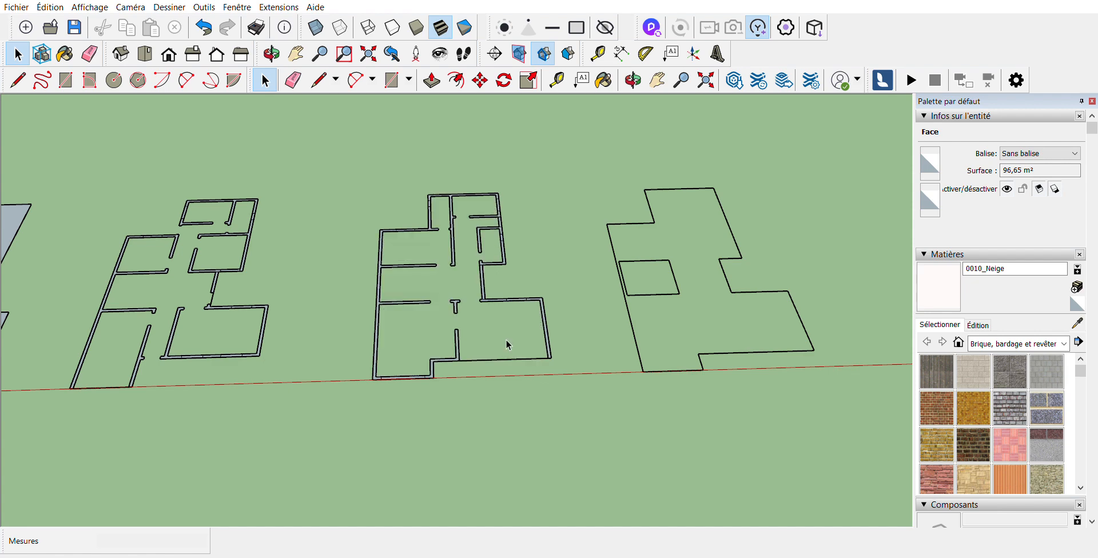
Retrace the sixth plan's base edge and the lower edge of its inner rectangle to create both faces
scroll(508, 344, up, 4)
scroll(566, 330, down, 5)
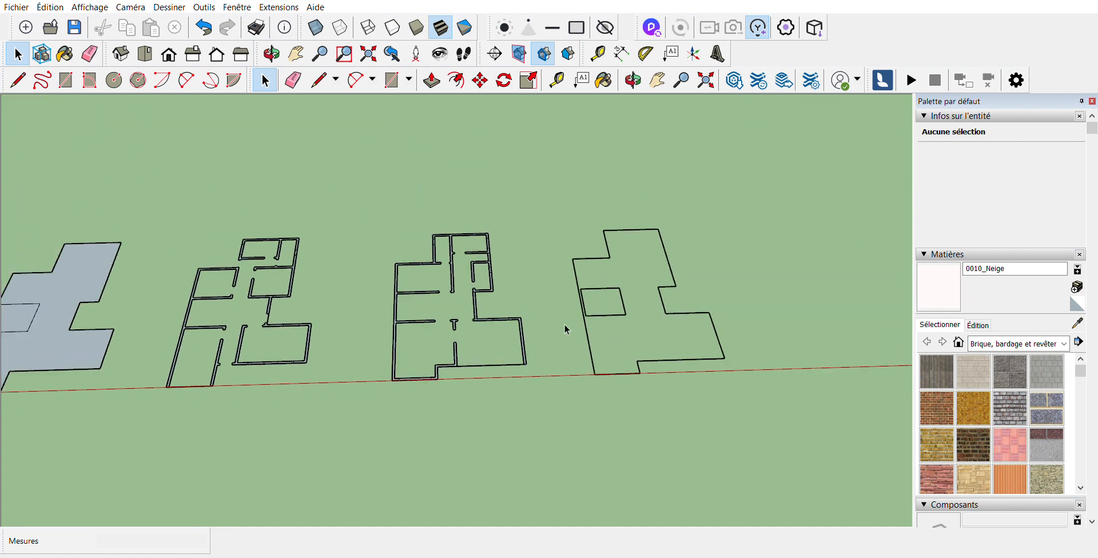
click(317, 80)
scroll(595, 374, up, 1)
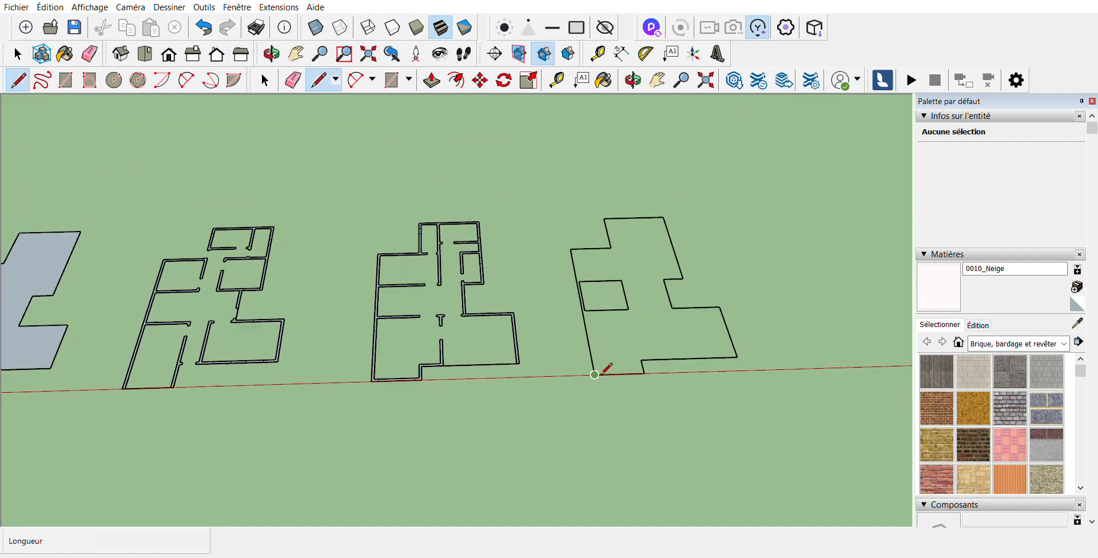
scroll(601, 374, up, 1)
click(595, 375)
click(661, 372)
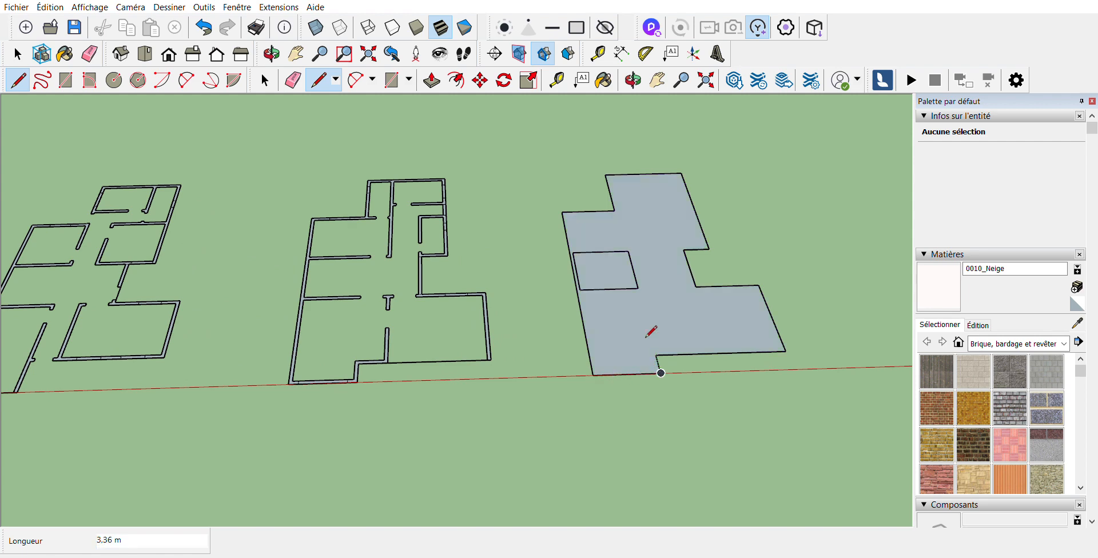
click(579, 290)
click(638, 289)
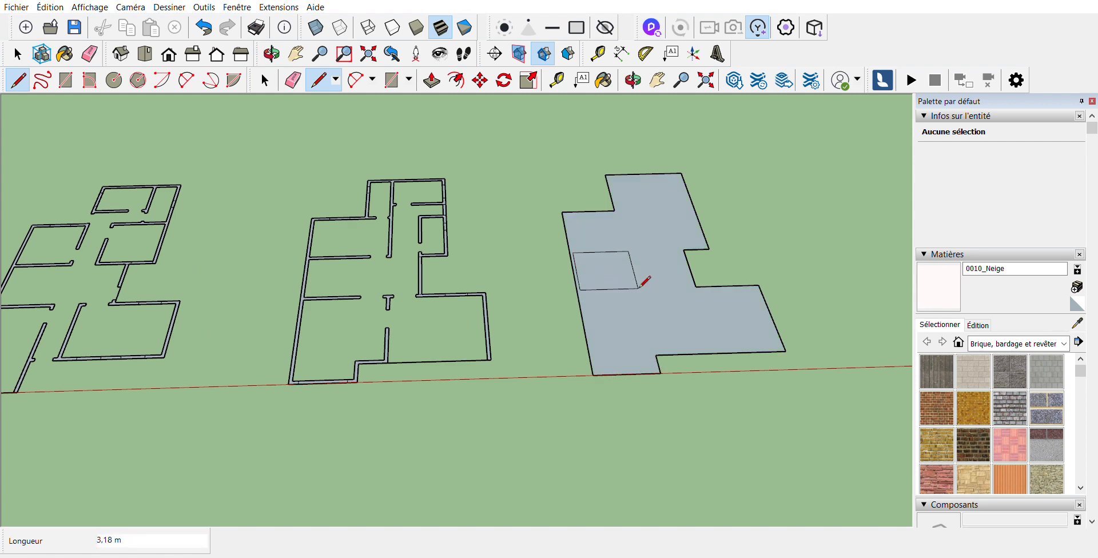
key(space)
Select all six plans and reverse their faces so the white front sides face up
scroll(684, 317, down, 5)
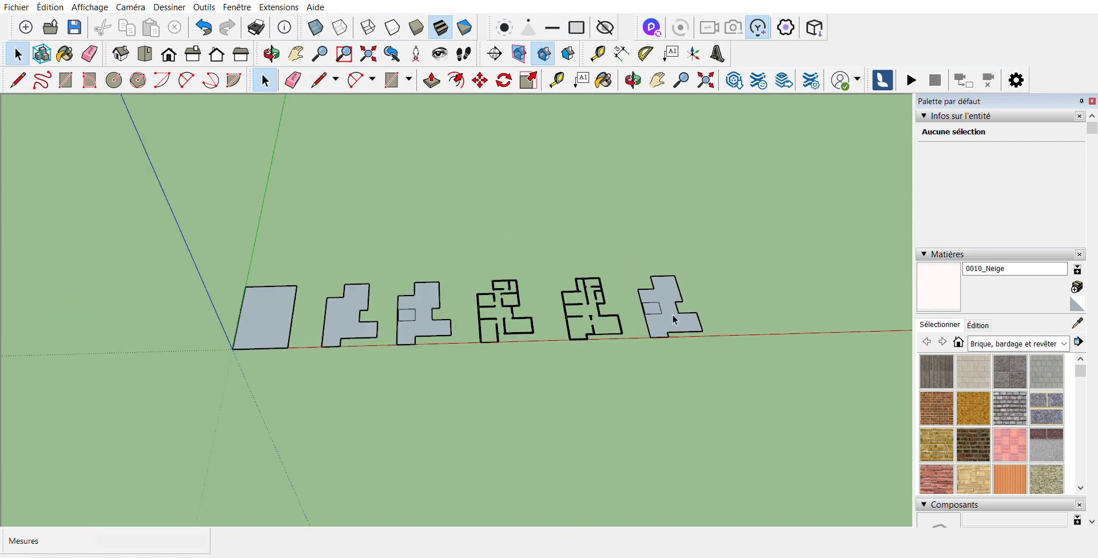
scroll(742, 277, up, 3)
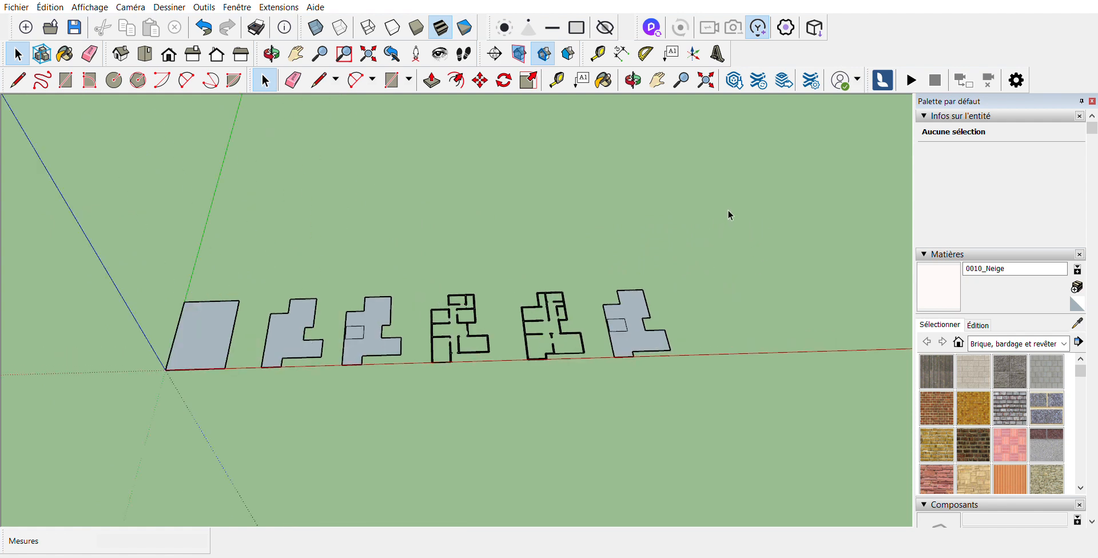
drag(729, 190, 622, 329)
drag(129, 414, 128, 411)
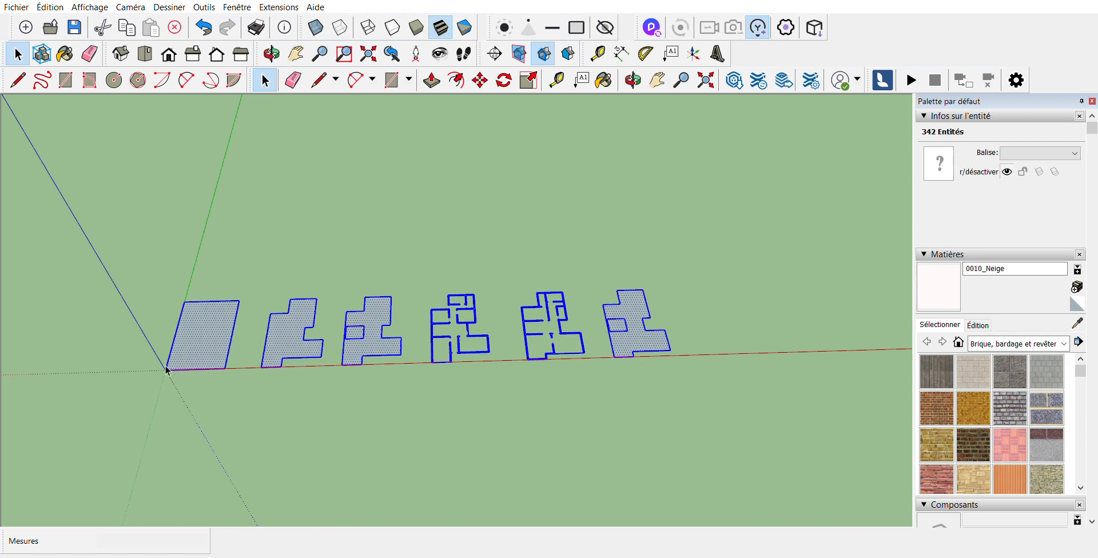
scroll(382, 359, up, 2)
scroll(382, 359, up, 2)
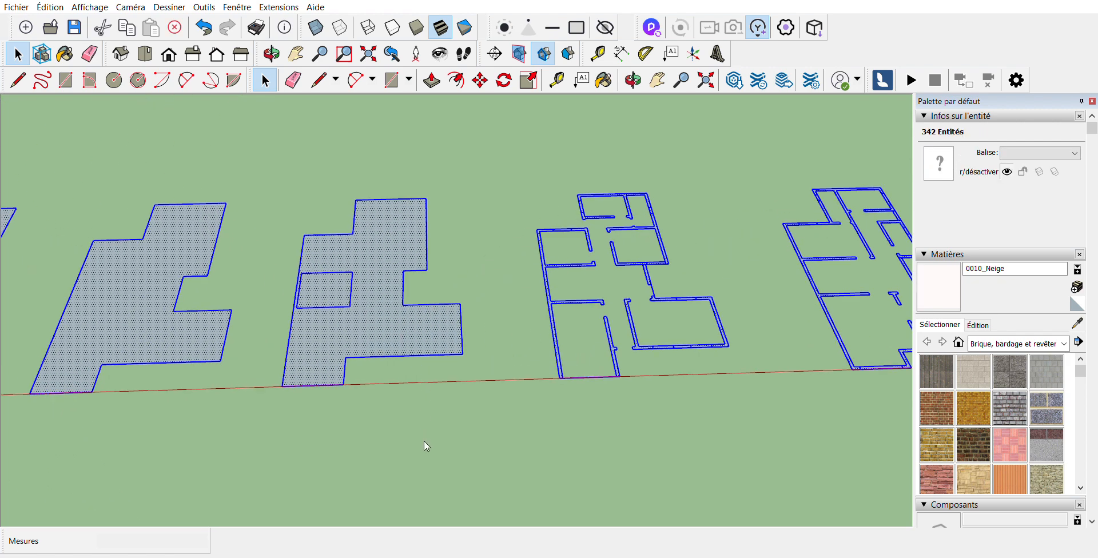
scroll(446, 415, down, 4)
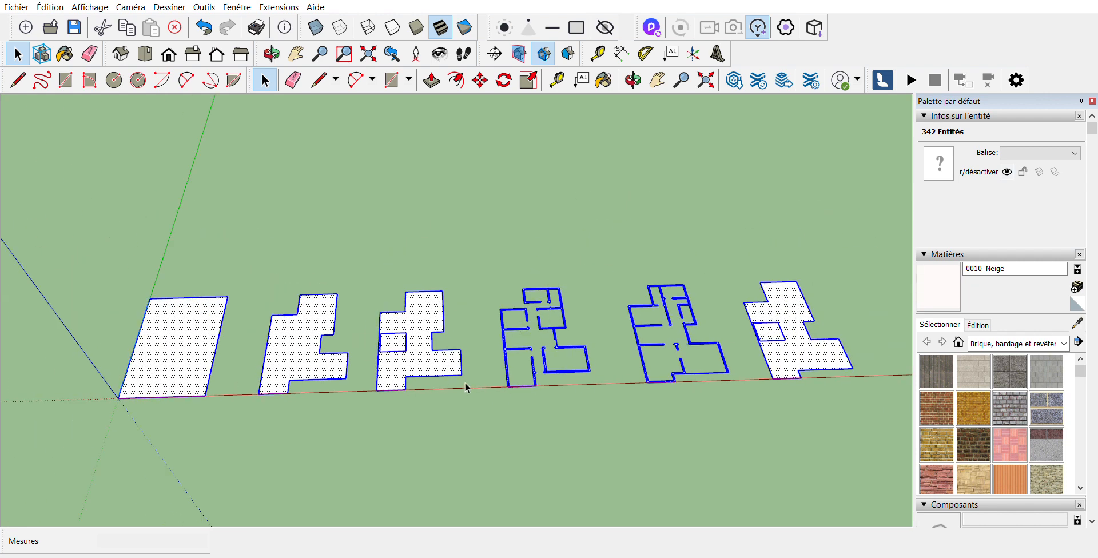
click(500, 407)
Delete the small rectangular face inside the third plan to leave an opening
scroll(424, 348, up, 3)
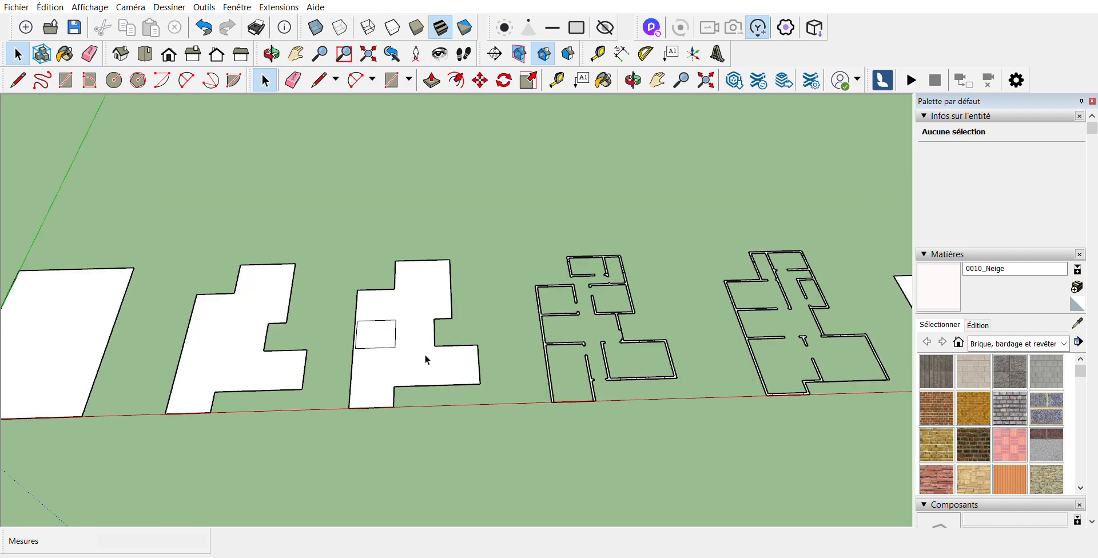
scroll(412, 337, up, 2)
scroll(411, 341, up, 2)
click(379, 328)
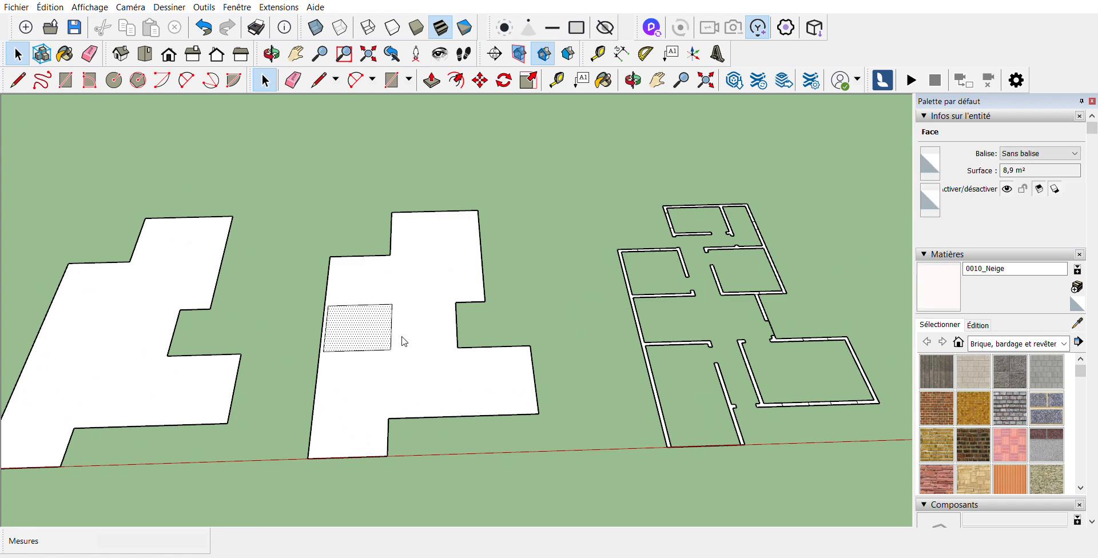
key(Delete)
Delete the small rectangular face inside the sixth plan to leave an opening
scroll(379, 346, down, 5)
scroll(673, 342, up, 5)
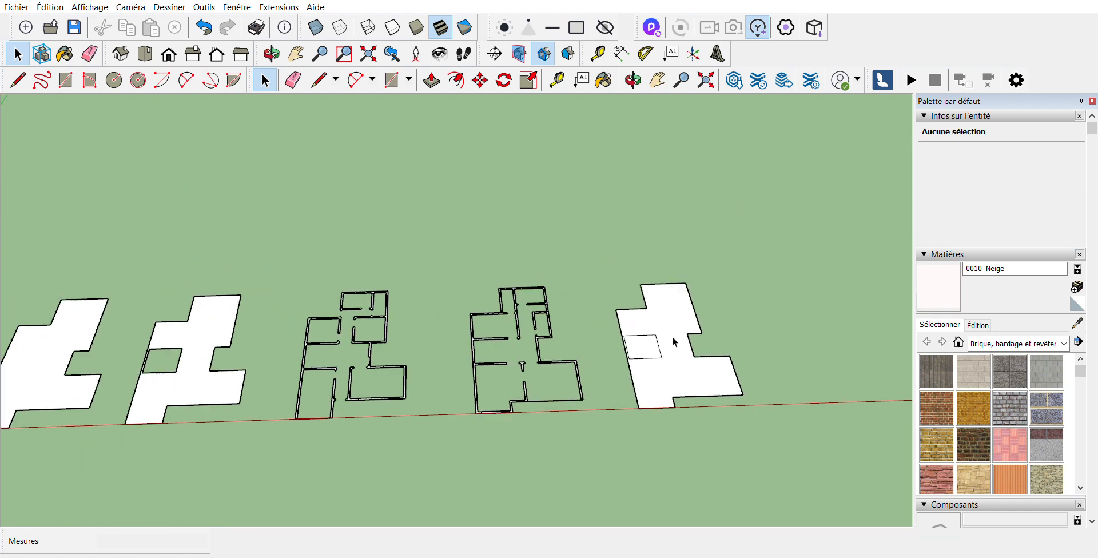
click(633, 340)
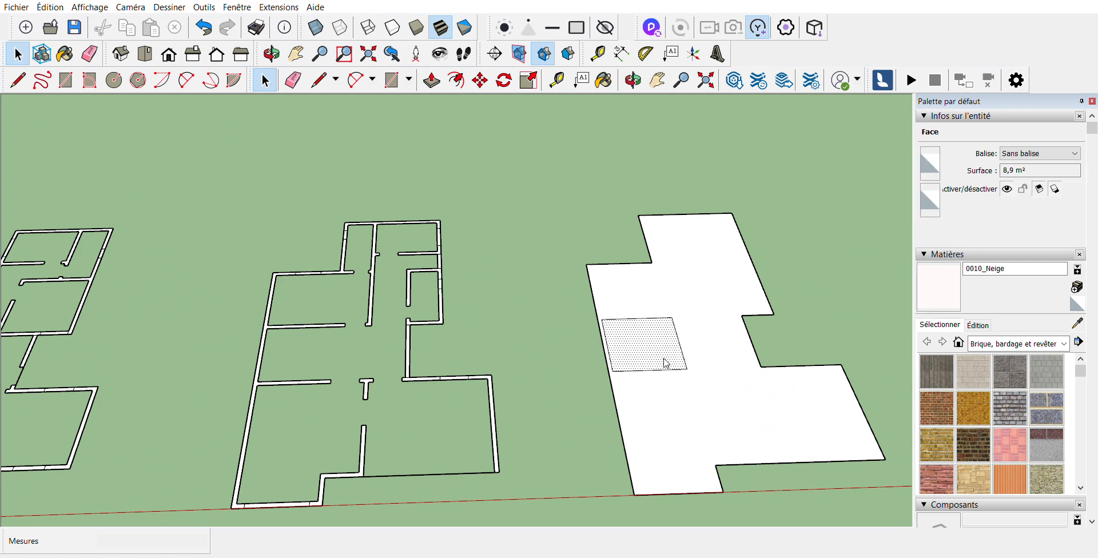
key(Delete)
scroll(667, 366, down, 2)
scroll(667, 366, down, 3)
scroll(669, 377, up, 2)
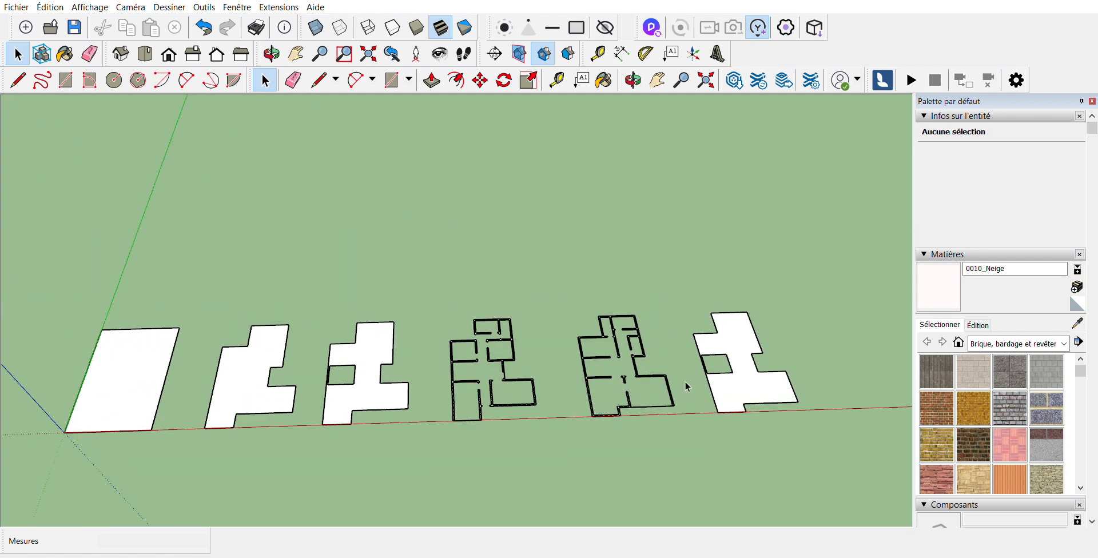
scroll(675, 260, down, 2)
Push/Pull the rectangular plot face of the first plan upward by 0.1 m
click(432, 80)
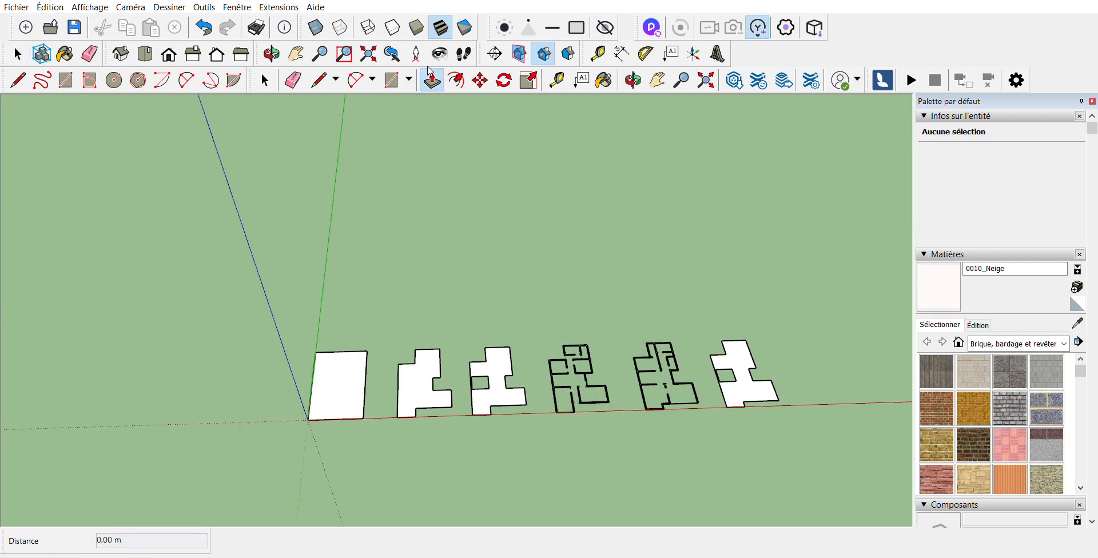
scroll(316, 451, up, 4)
scroll(367, 386, up, 2)
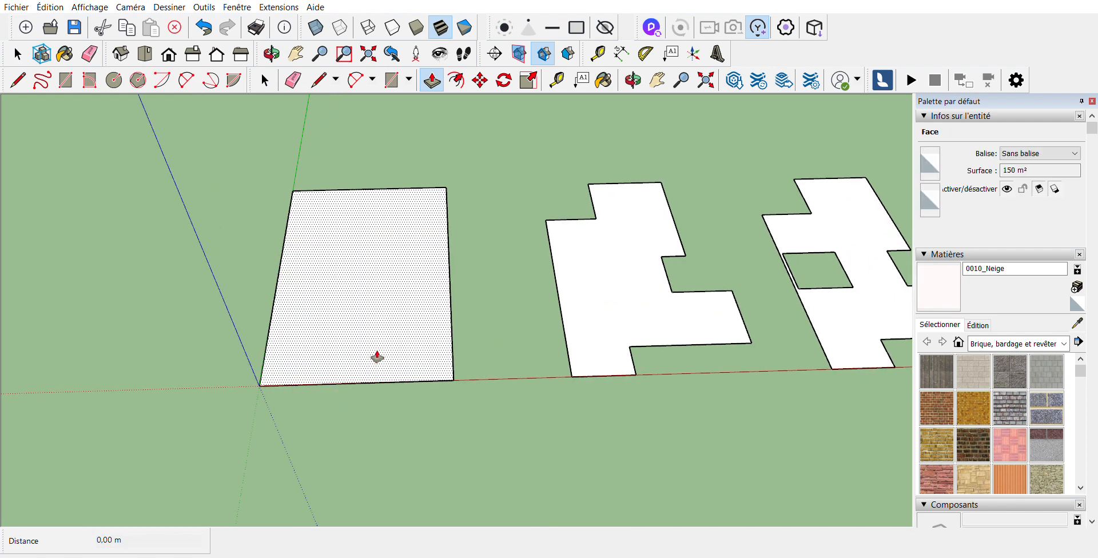
click(377, 357)
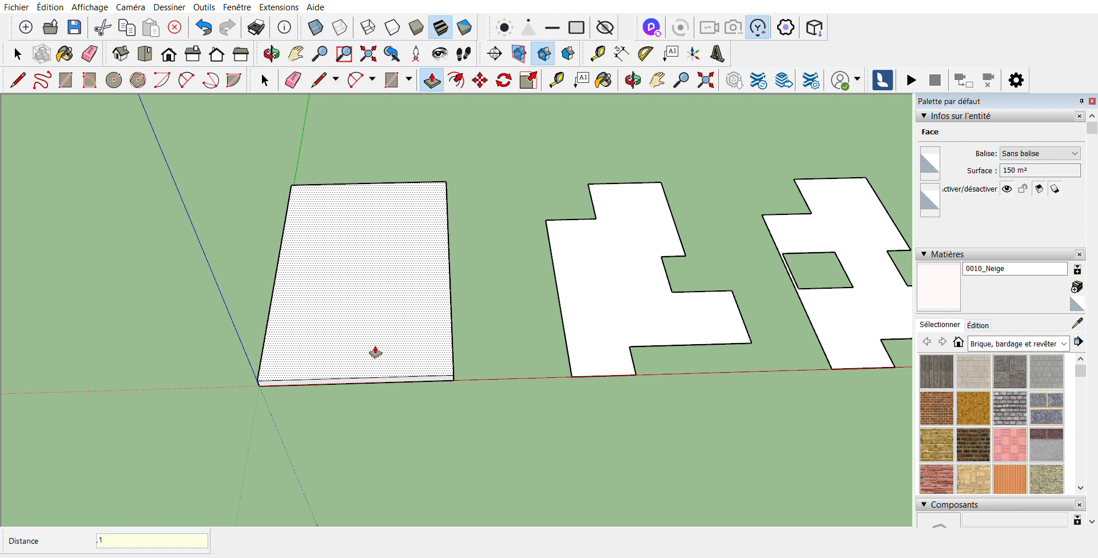
key(Return)
key(space)
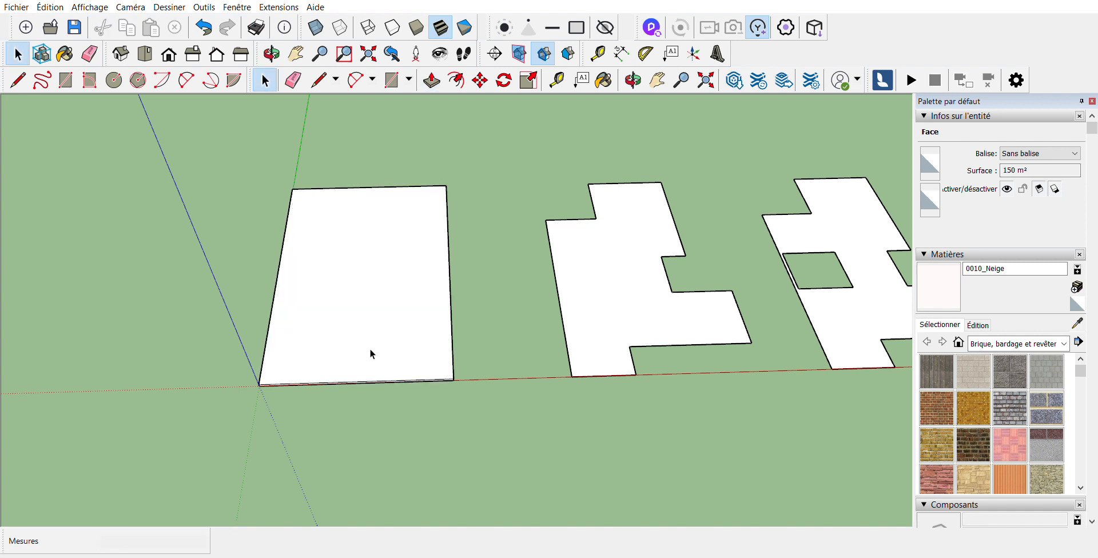
scroll(312, 387, down, 3)
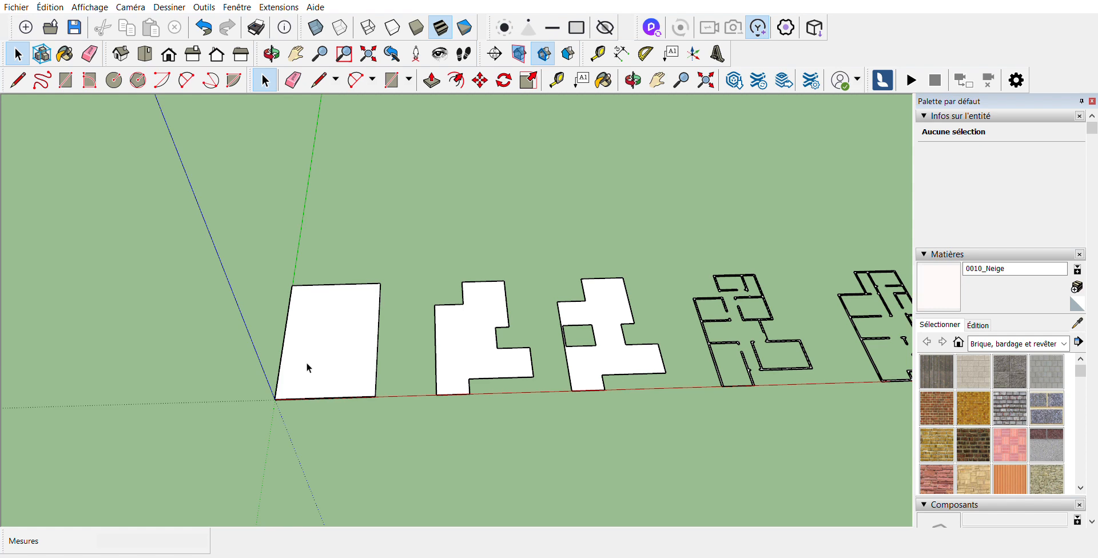
scroll(404, 388, down, 1)
scroll(442, 368, up, 4)
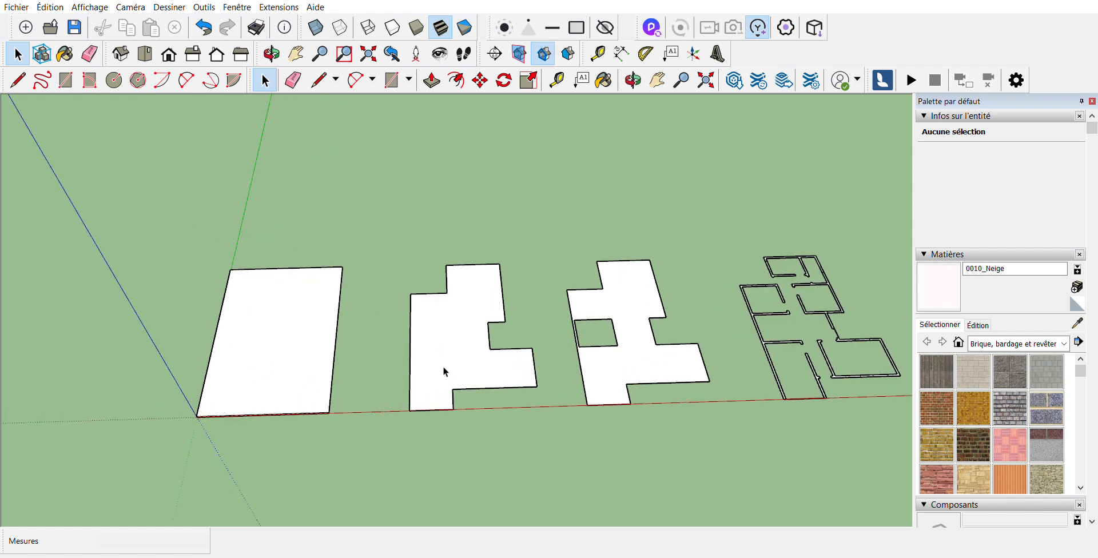
scroll(382, 404, down, 2)
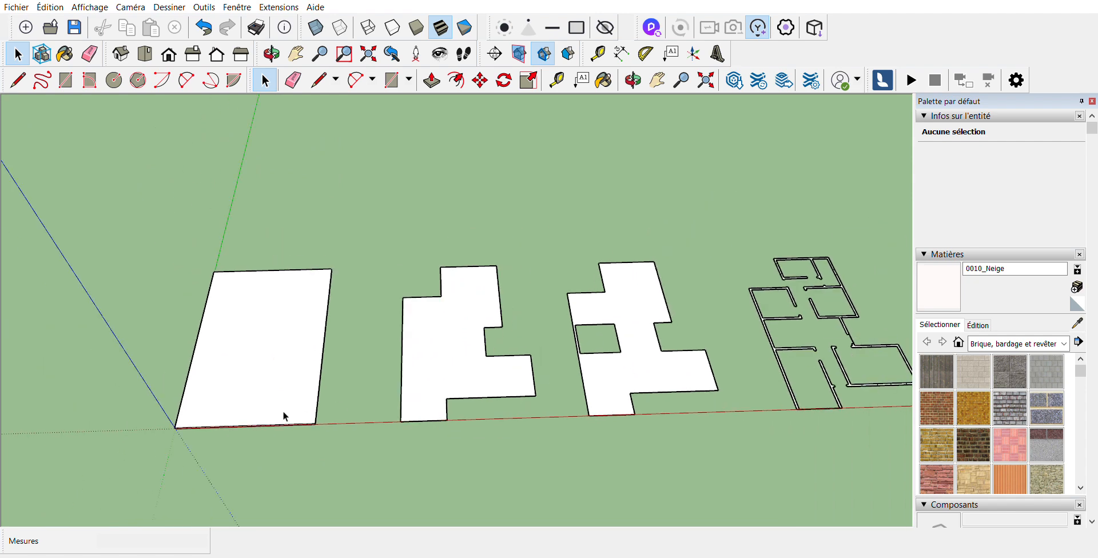
Push/Pull the face of the second plan upward by 0.3 m
scroll(286, 417, up, 3)
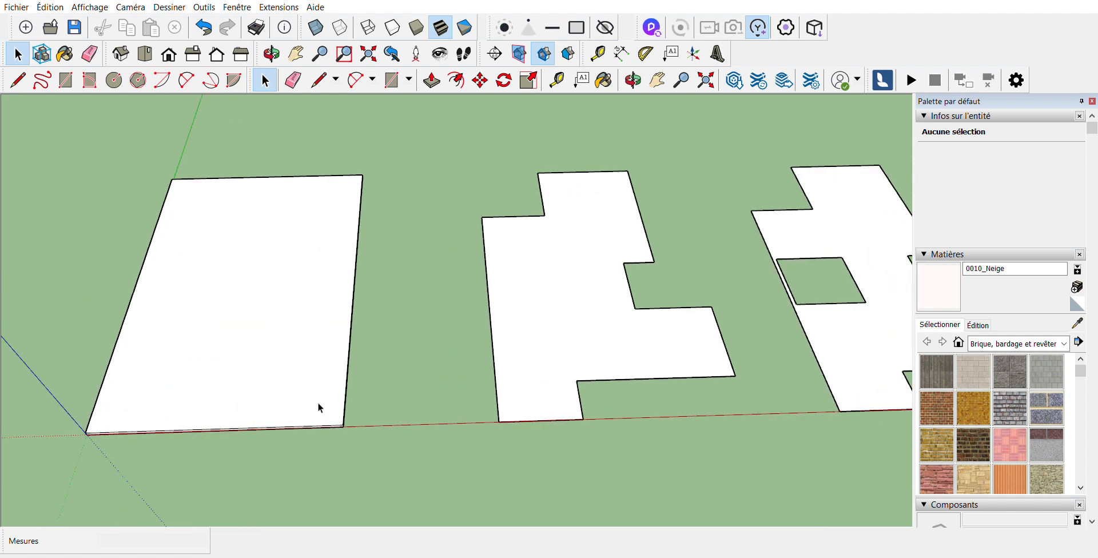
key(p)
click(521, 401)
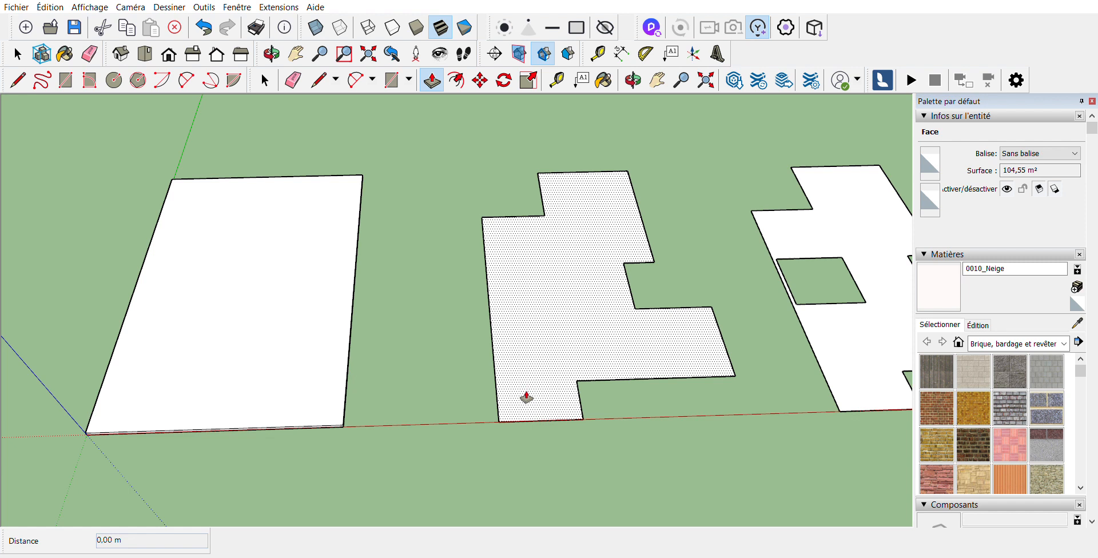
drag(527, 396, 526, 389)
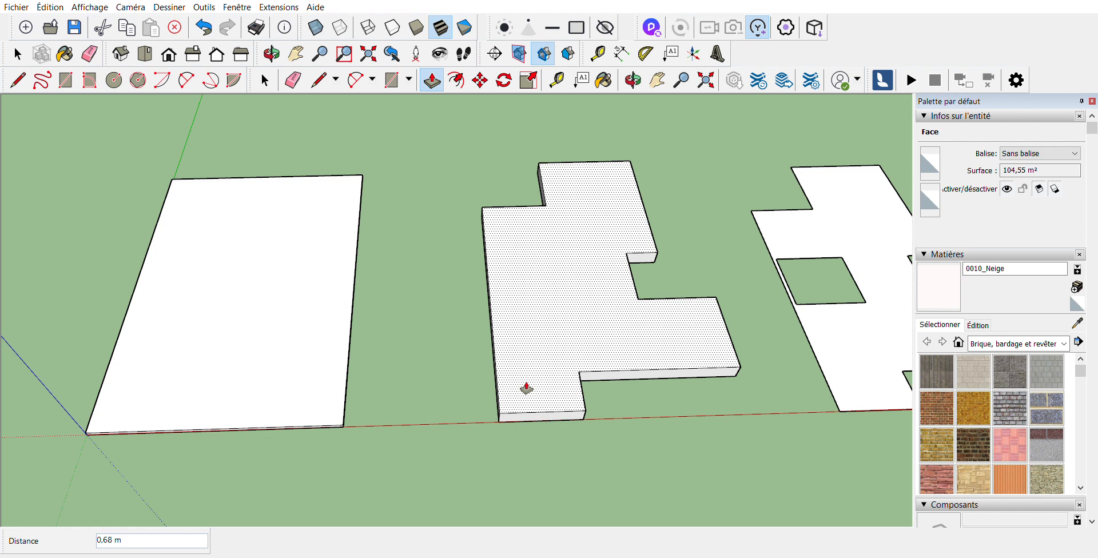
text(,3)
key(Return)
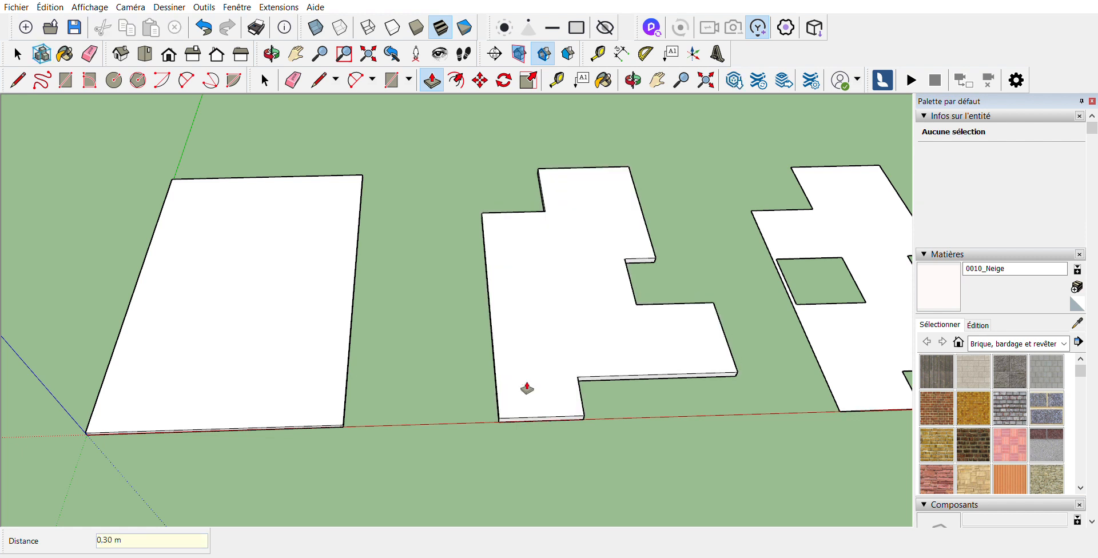
key(space)
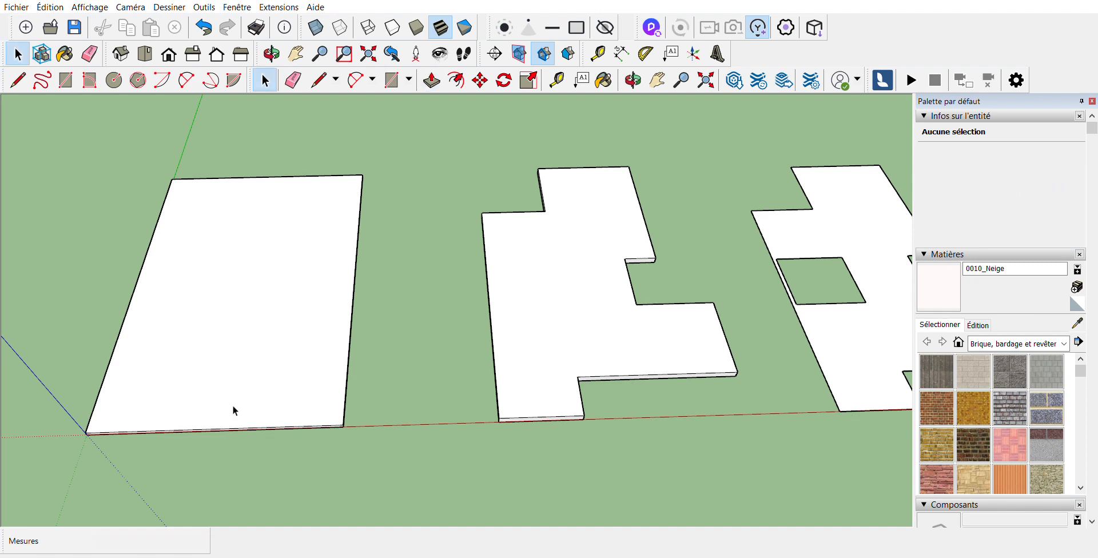
Push/Pull the third plan's slab face, the one with the rectangular opening, upward by 0.2 m
scroll(316, 373, down, 4)
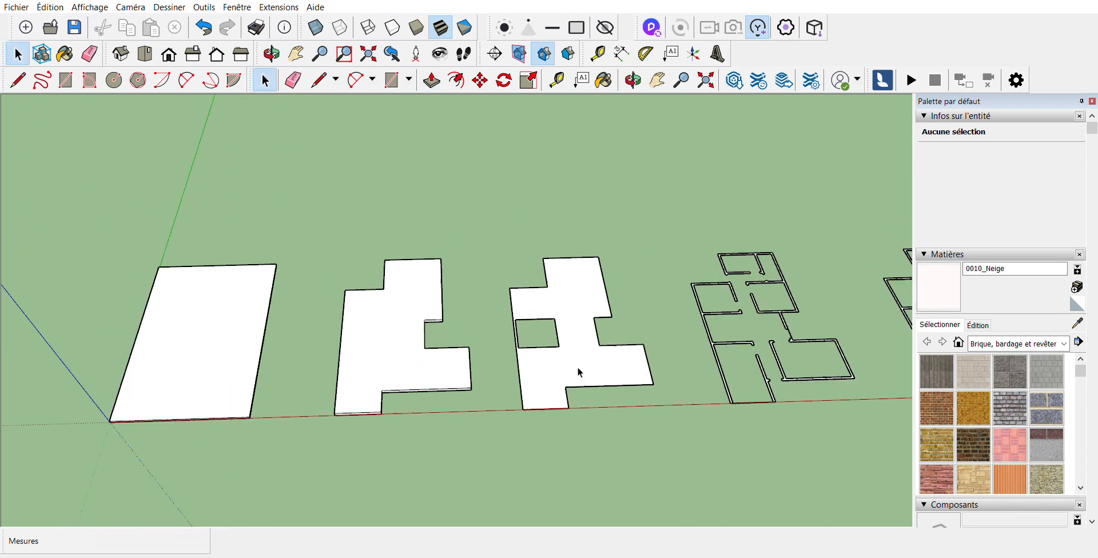
scroll(577, 366, up, 4)
key(p)
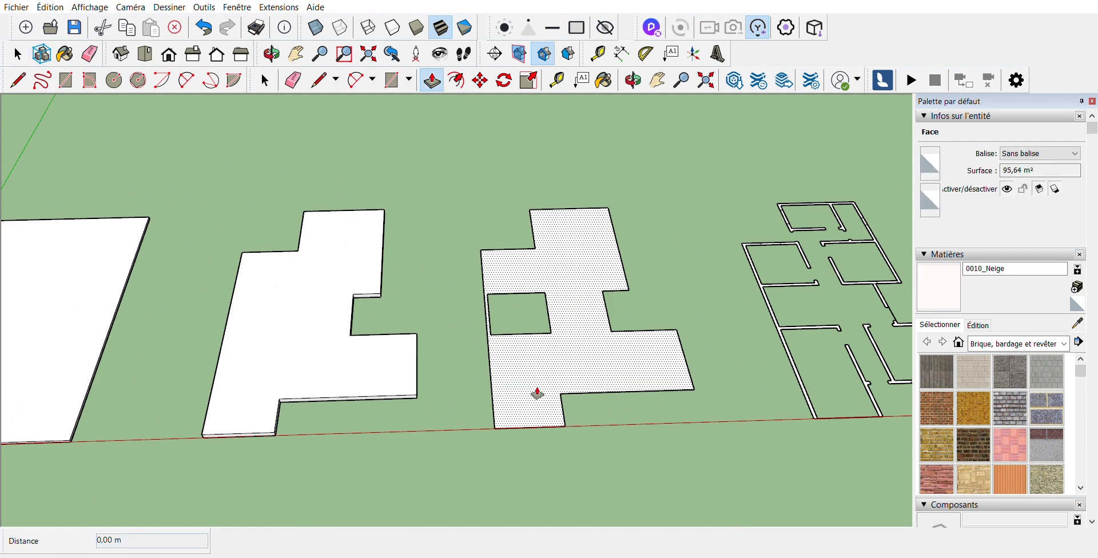
drag(537, 393, 536, 389)
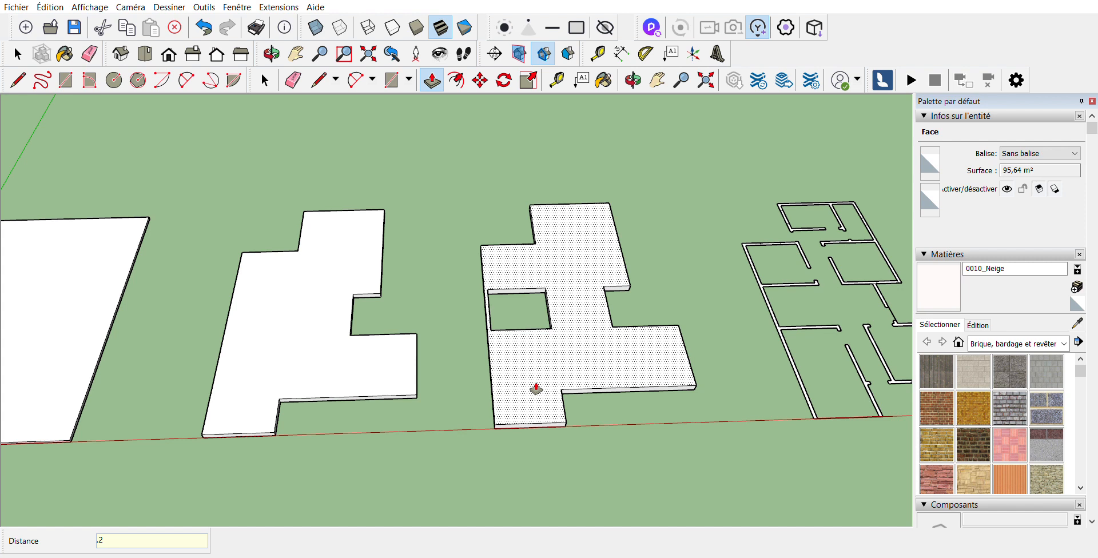
key(Return)
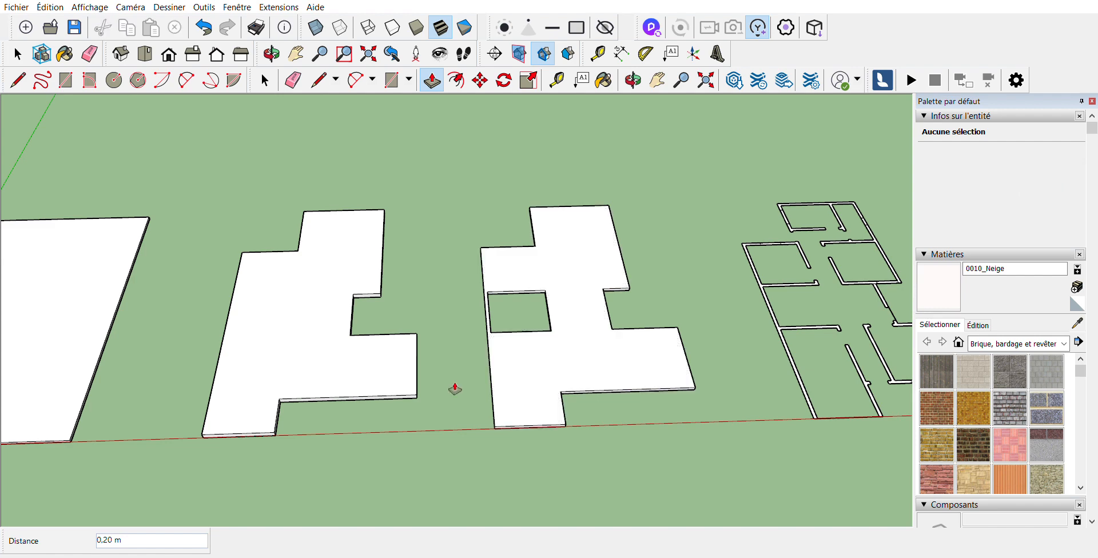
Repeat the 0.2 m Push/Pull on the sixth plan's slab face
scroll(407, 347, down, 5)
scroll(600, 338, down, 3)
scroll(707, 372, up, 8)
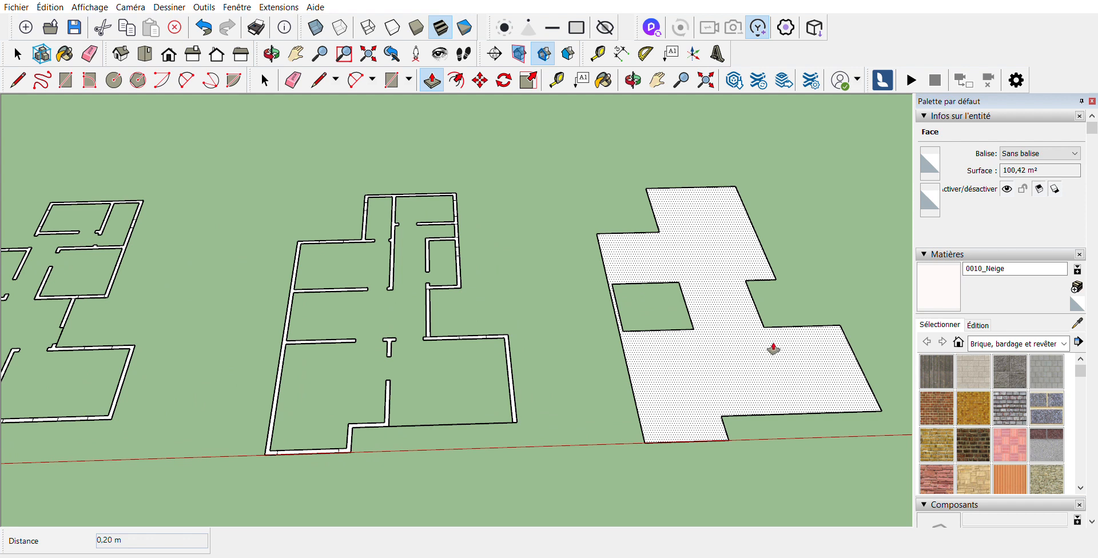
scroll(773, 347, down, 4)
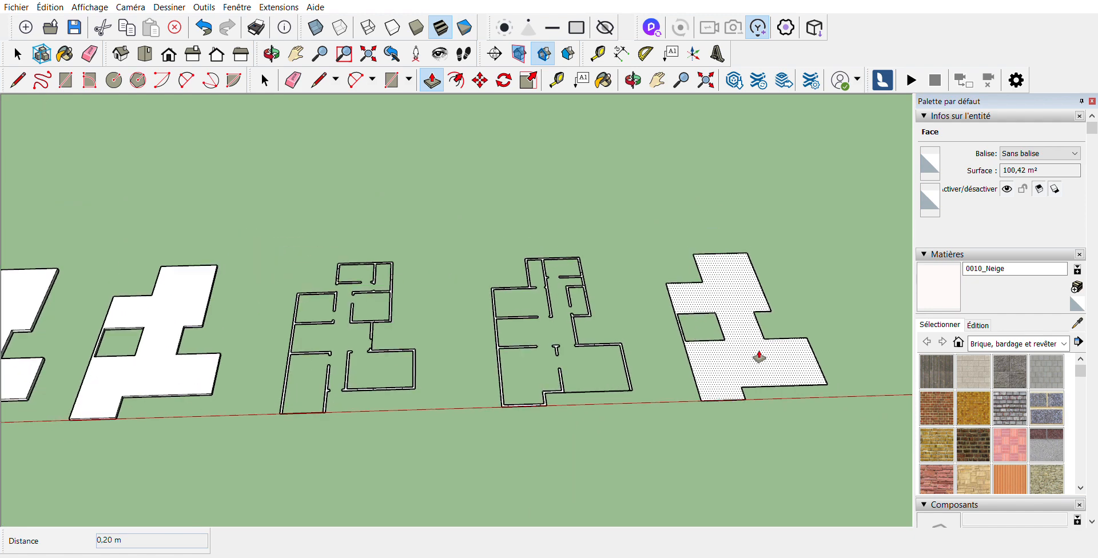
double_click(759, 357)
scroll(743, 395, down, 3)
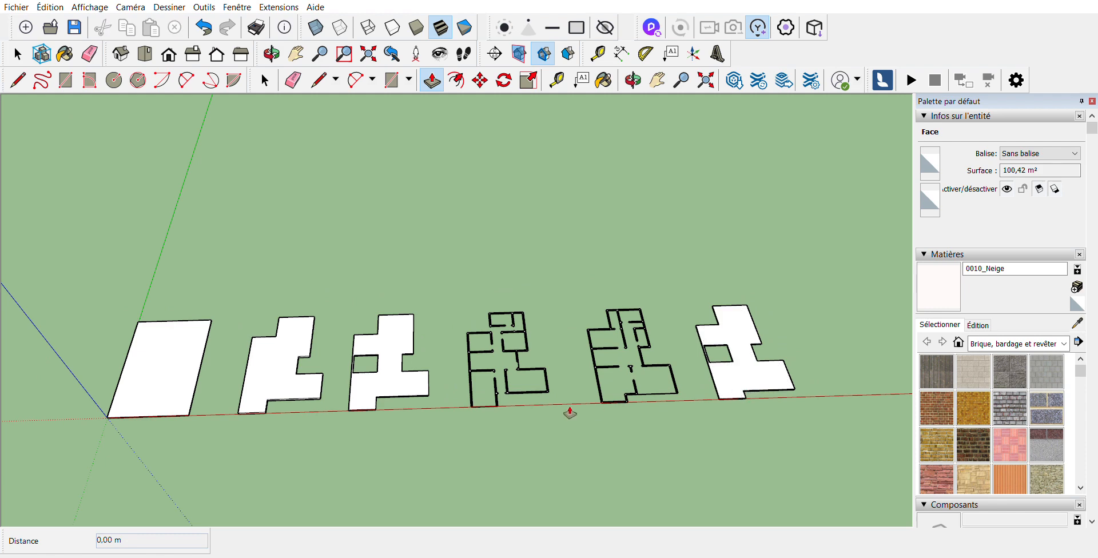
Push/Pull the long outer wall face of the fourth plan, with its connected partitions, upward by 3.2 m
scroll(495, 366, up, 5)
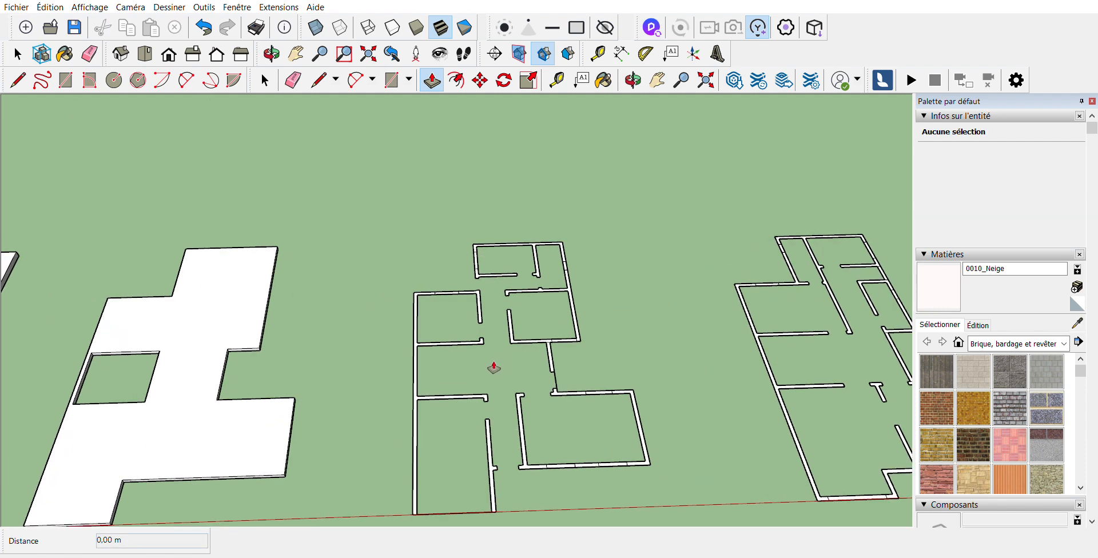
scroll(477, 389, up, 2)
click(469, 391)
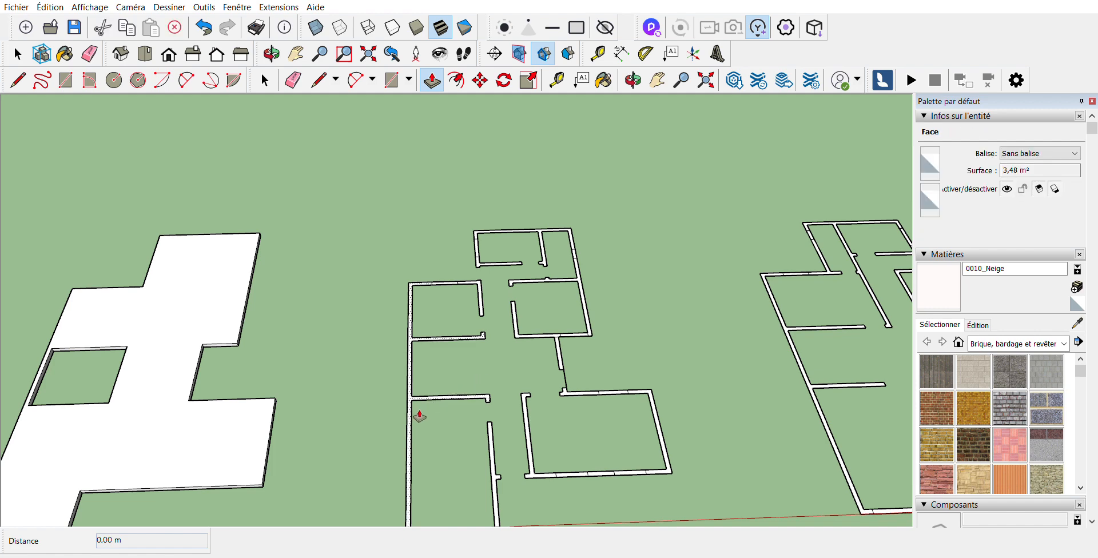
drag(420, 416, 419, 372)
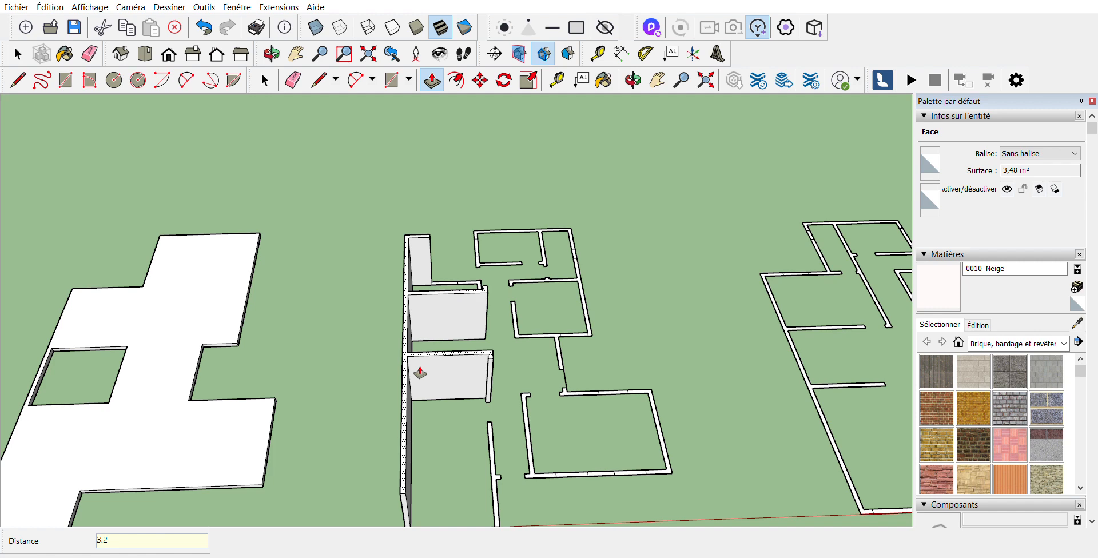
key(Return)
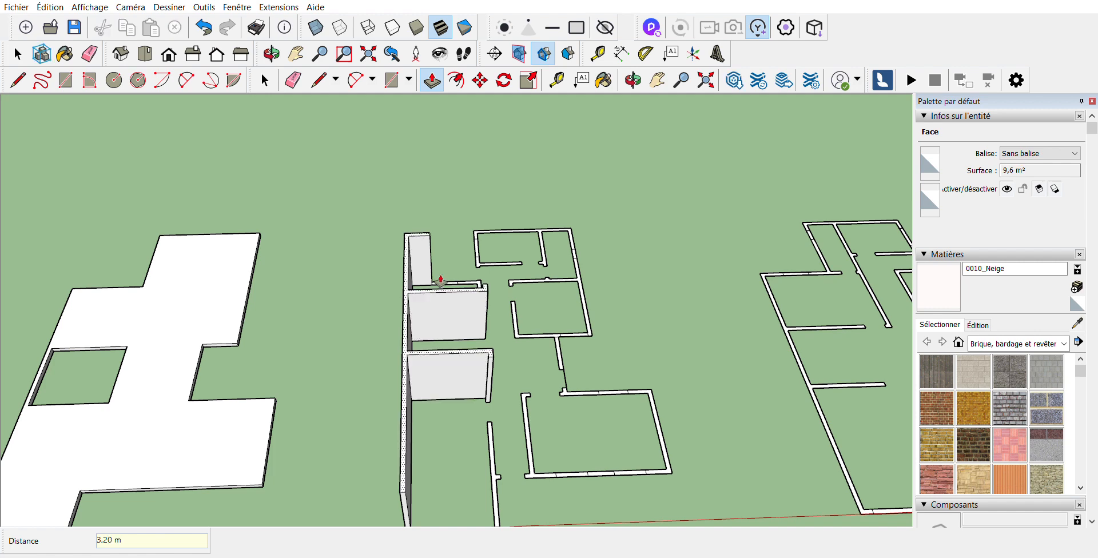
Raise the two facing partition walls along the fourth plan's front corridor by the same 3.2 m
scroll(458, 389, down, 3)
scroll(488, 400, up, 5)
scroll(488, 399, up, 6)
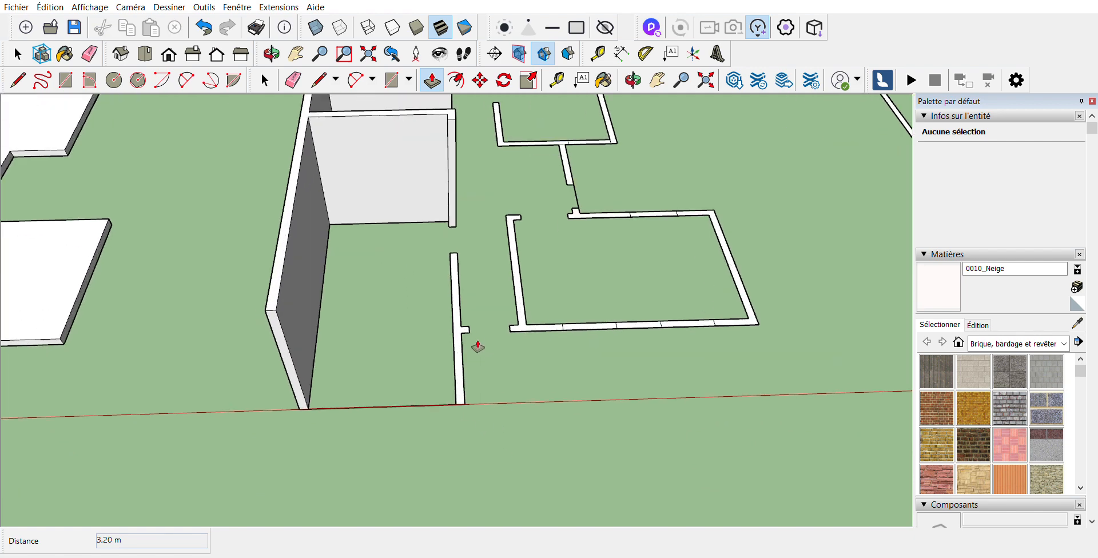
double_click(464, 320)
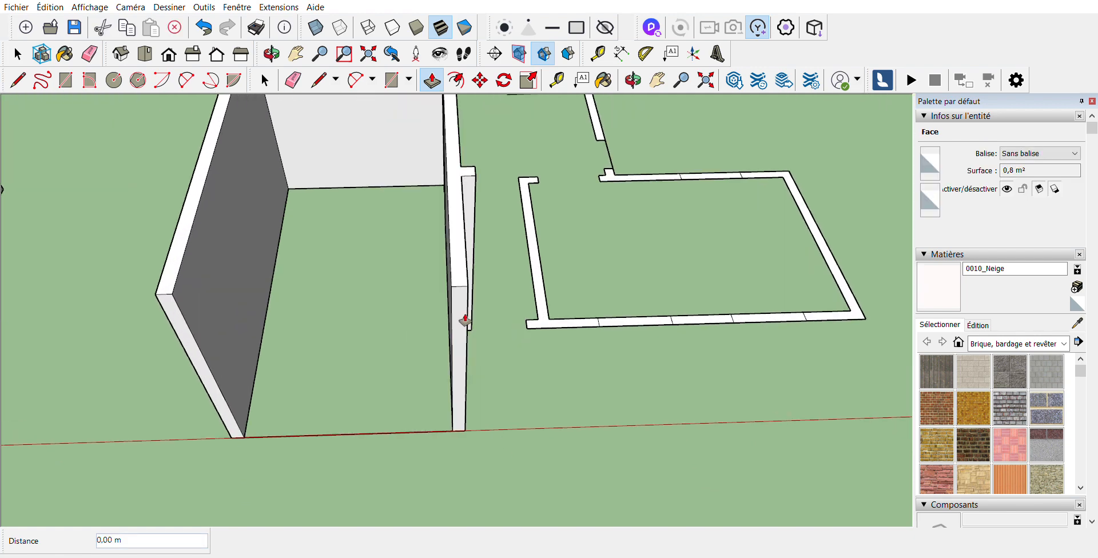
scroll(452, 369, down, 5)
scroll(465, 356, up, 2)
double_click(492, 354)
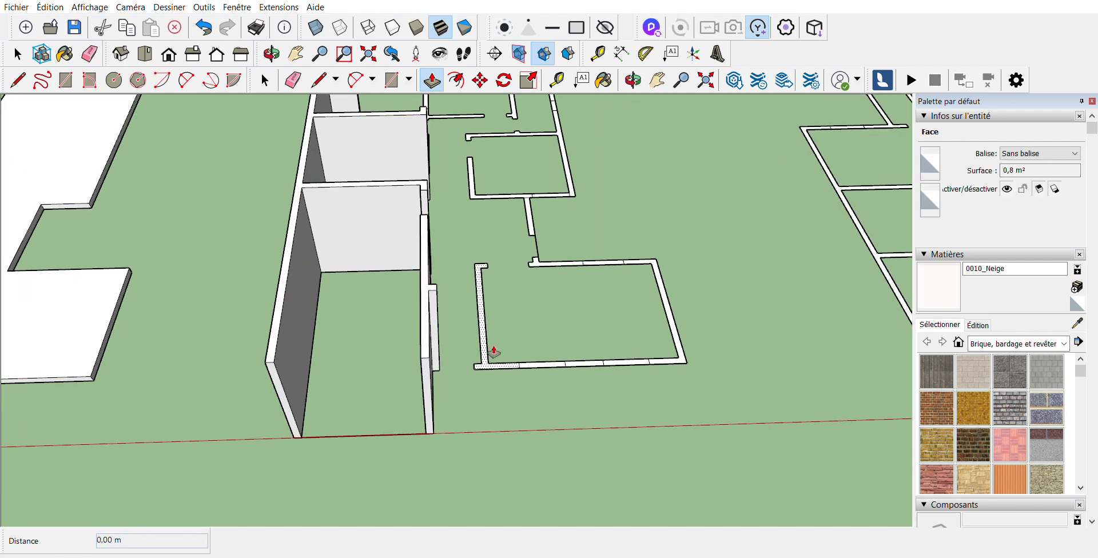
Raise the middle pier and the corner wall of the fourth plan's front room by 3.2 m, leaving the opening segments flat
scroll(472, 391, down, 3)
scroll(565, 392, up, 2)
scroll(564, 392, up, 3)
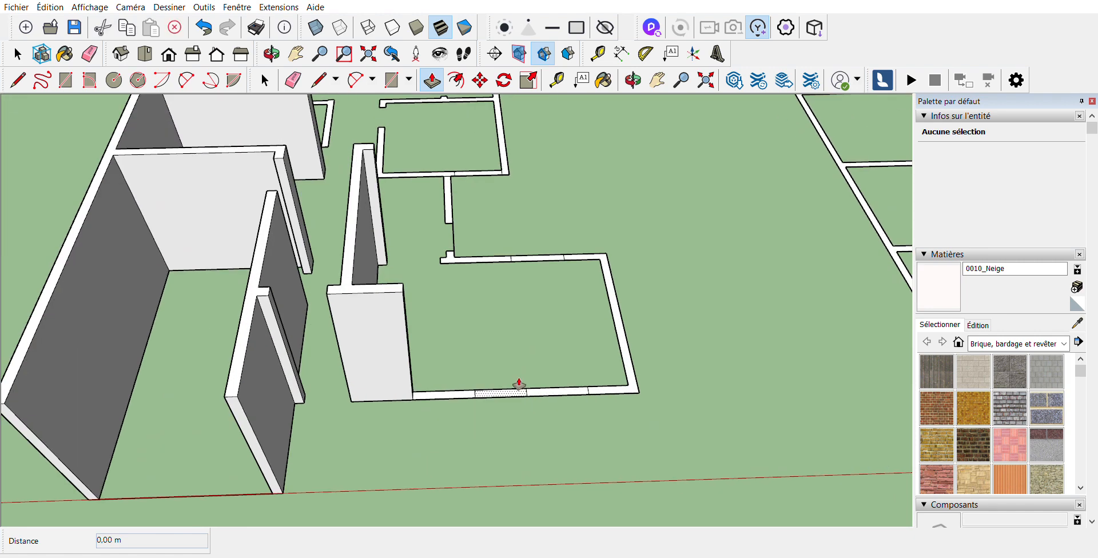
double_click(515, 393)
double_click(594, 381)
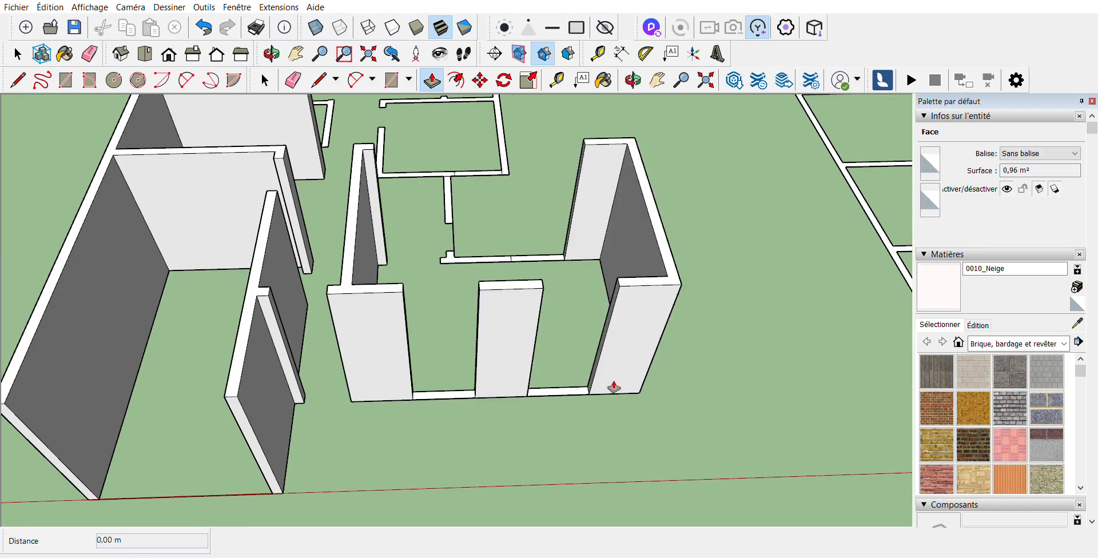
Raise the notched wall segment at the rear of the fourth plan's front room by 3.2 m
scroll(571, 411, down, 3)
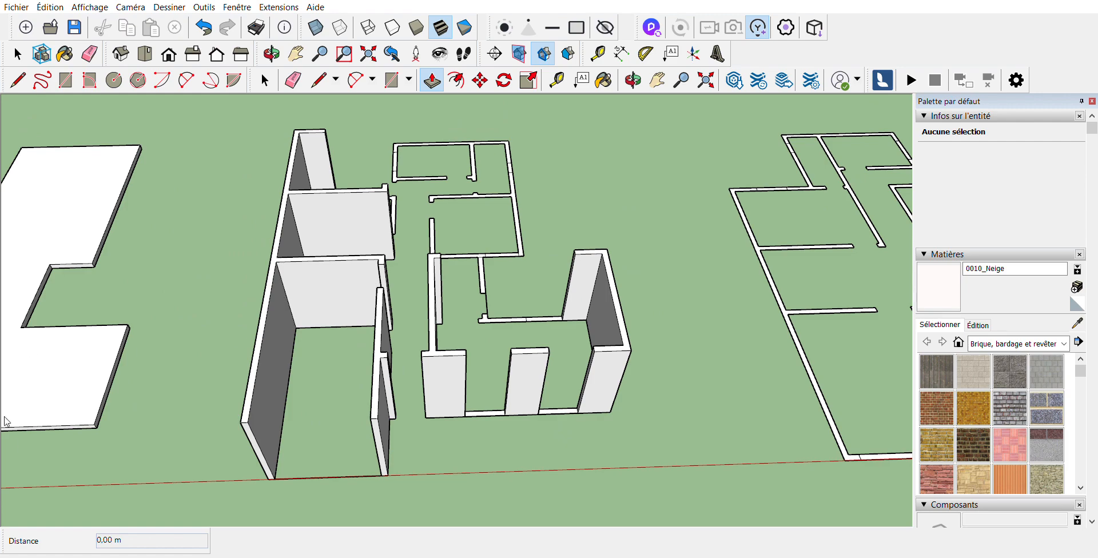
key(o)
drag(404, 319, 430, 324)
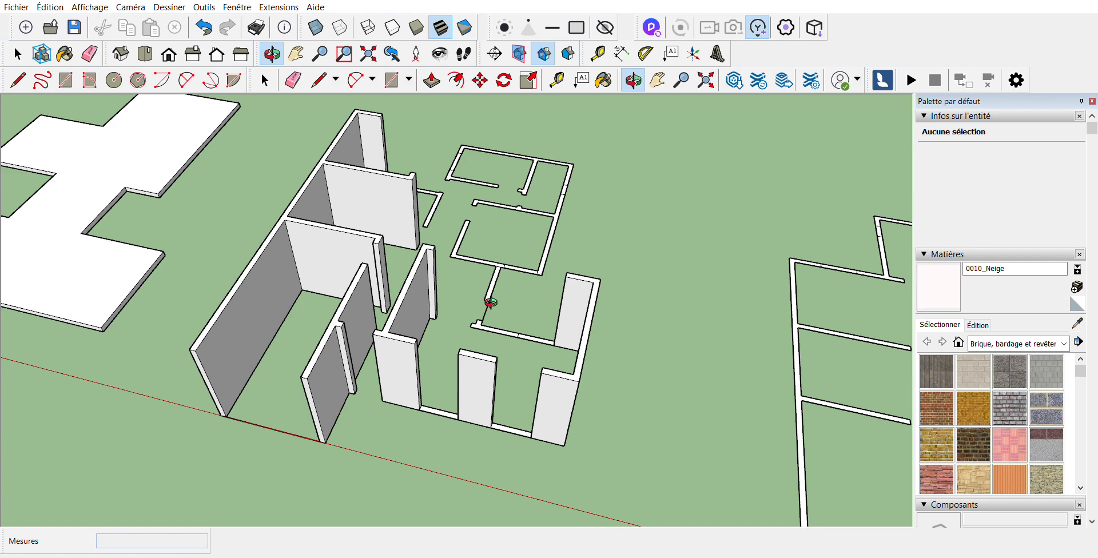
drag(492, 303, 496, 379)
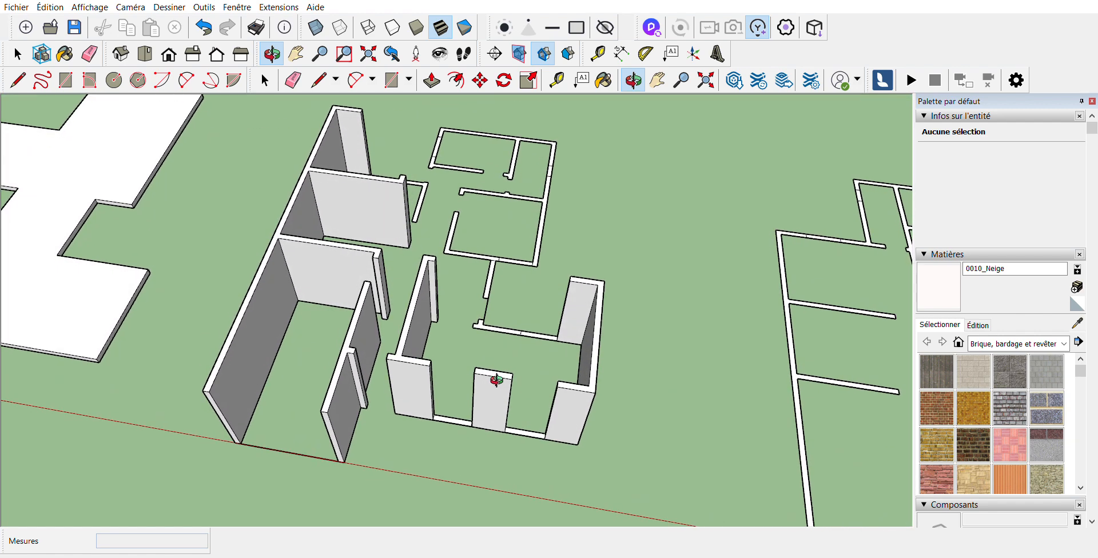
scroll(517, 398, down, 2)
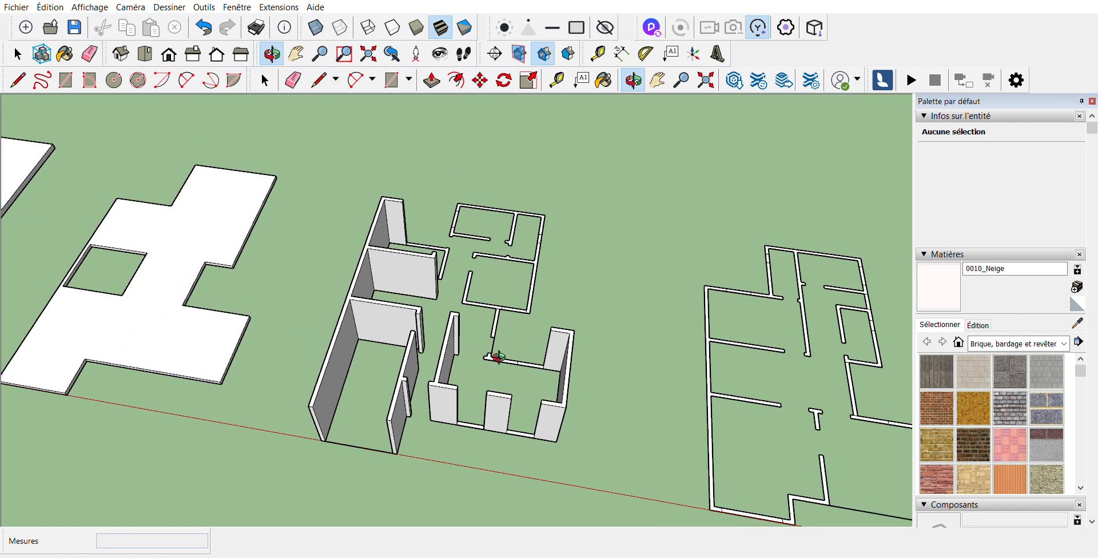
scroll(493, 343, up, 3)
key(p)
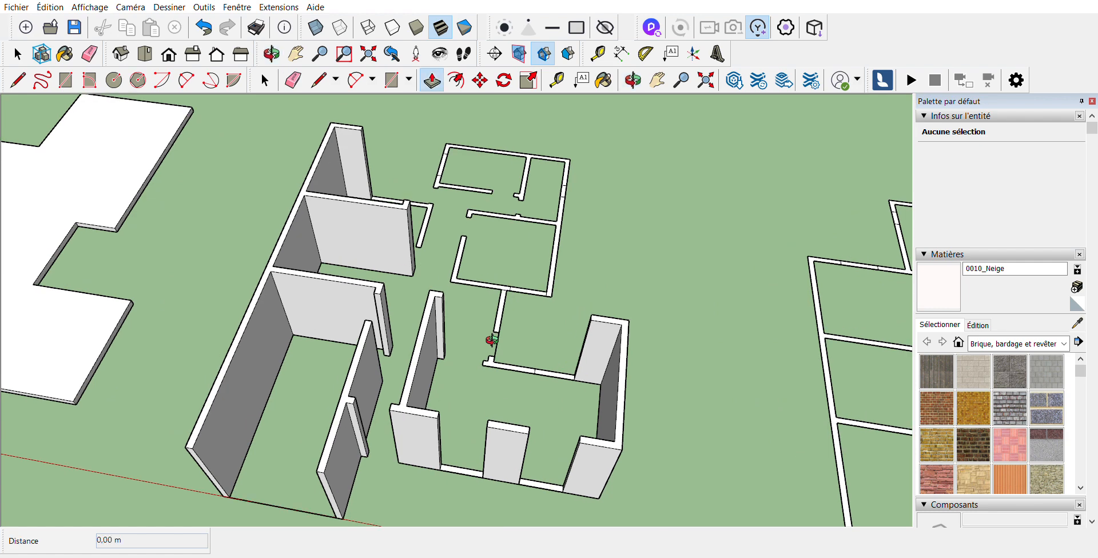
scroll(496, 353, up, 3)
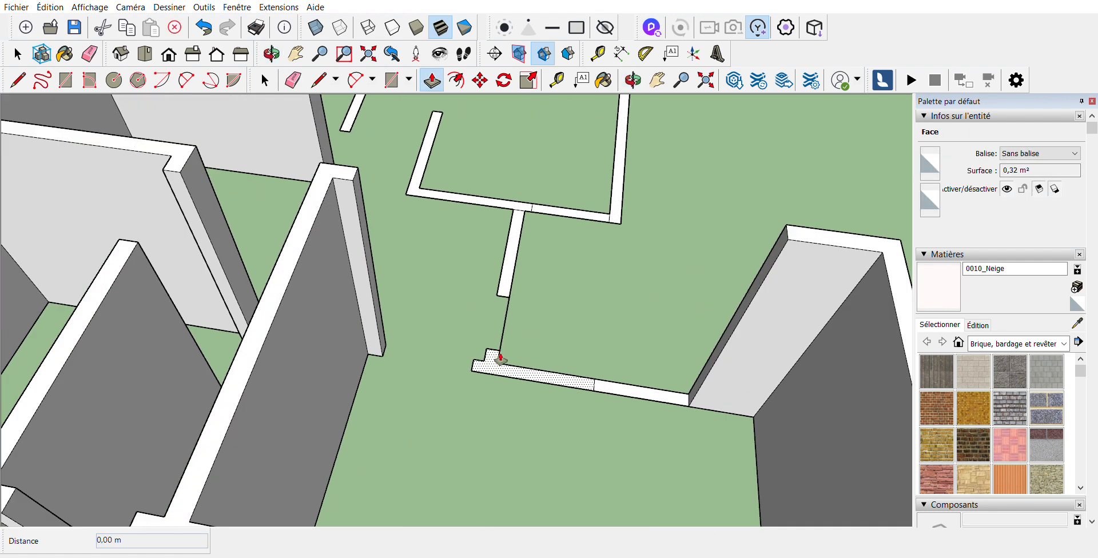
double_click(499, 356)
Raise the fourth plan's middle room walls and the rearmost outer walls by 3.2 m, skipping the opening segments
scroll(487, 486, down, 3)
scroll(488, 344, up, 2)
scroll(488, 348, up, 3)
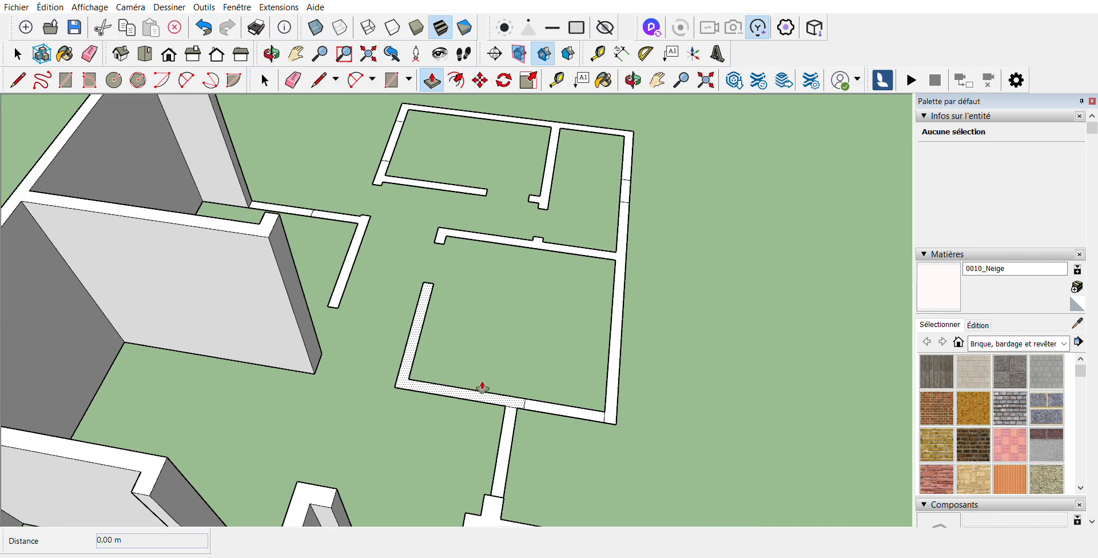
double_click(475, 392)
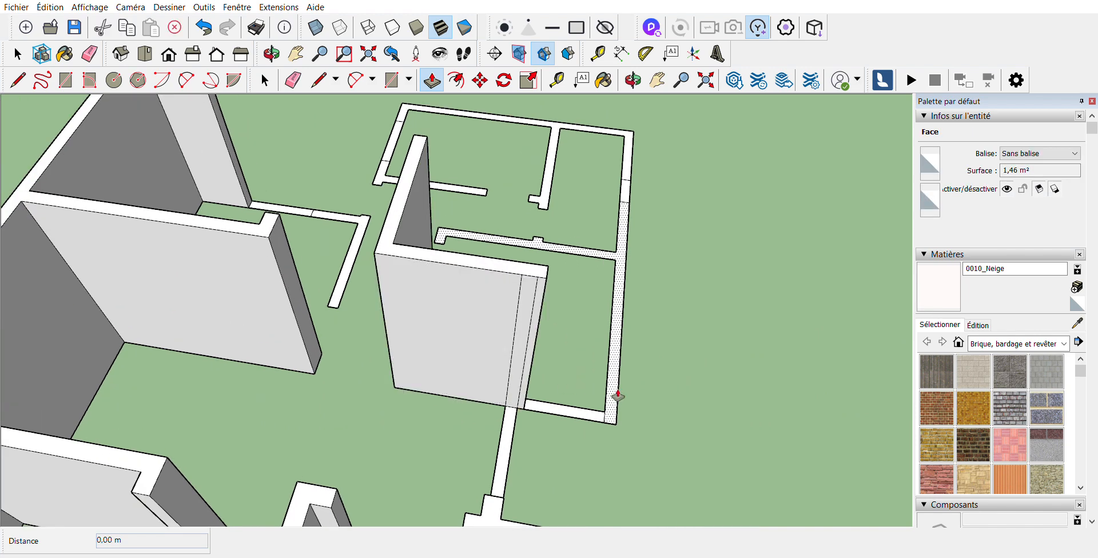
scroll(551, 435, down, 6)
scroll(527, 314, up, 5)
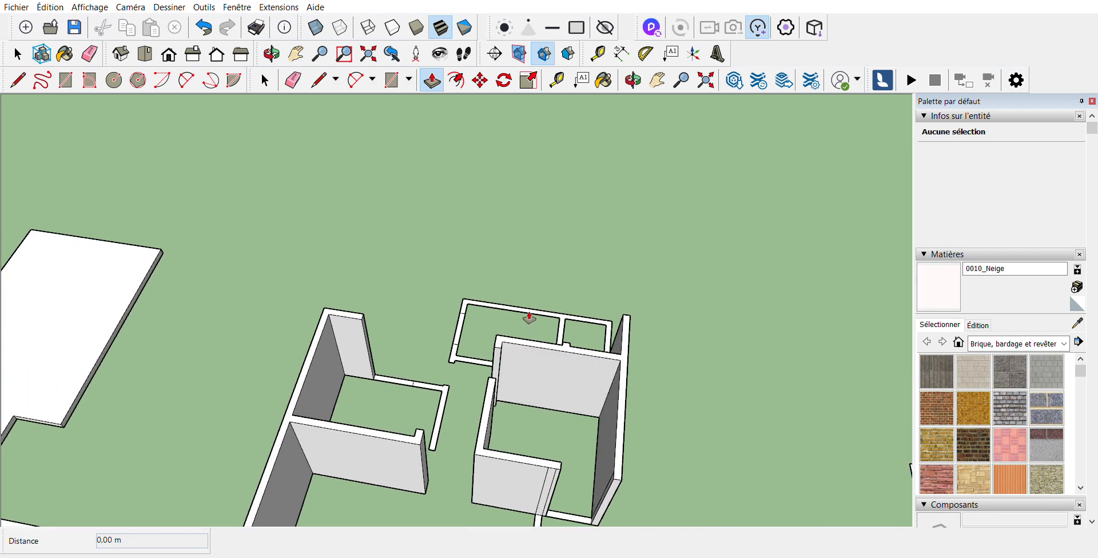
scroll(483, 330, up, 4)
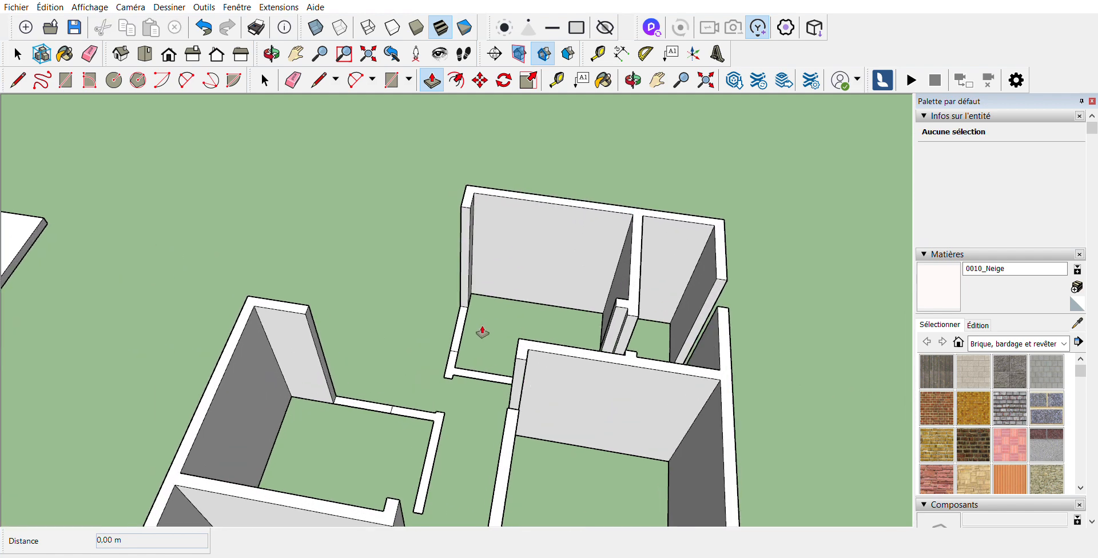
Raise the remaining rear room wall and the L-shaped wall beside the rear passage of the fourth plan by 3.2 m
double_click(469, 365)
scroll(469, 365, down, 4)
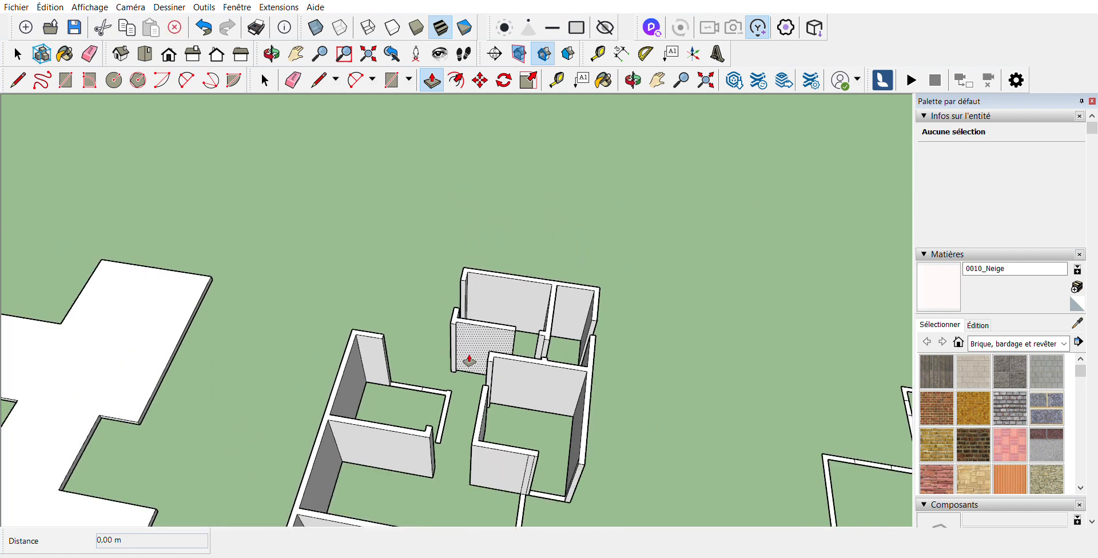
scroll(461, 363, up, 1)
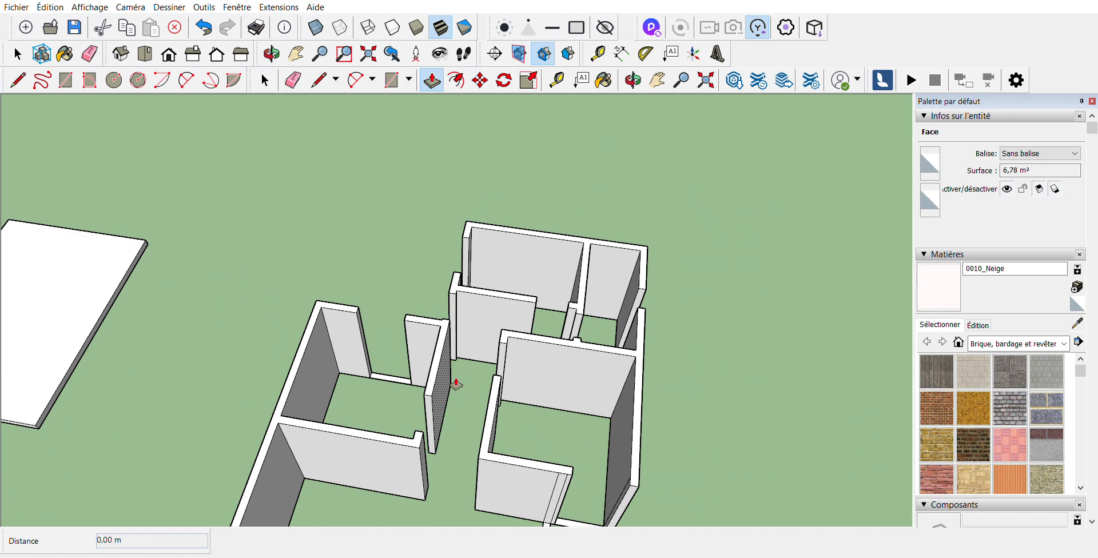
scroll(497, 240, down, 5)
scroll(504, 299, up, 2)
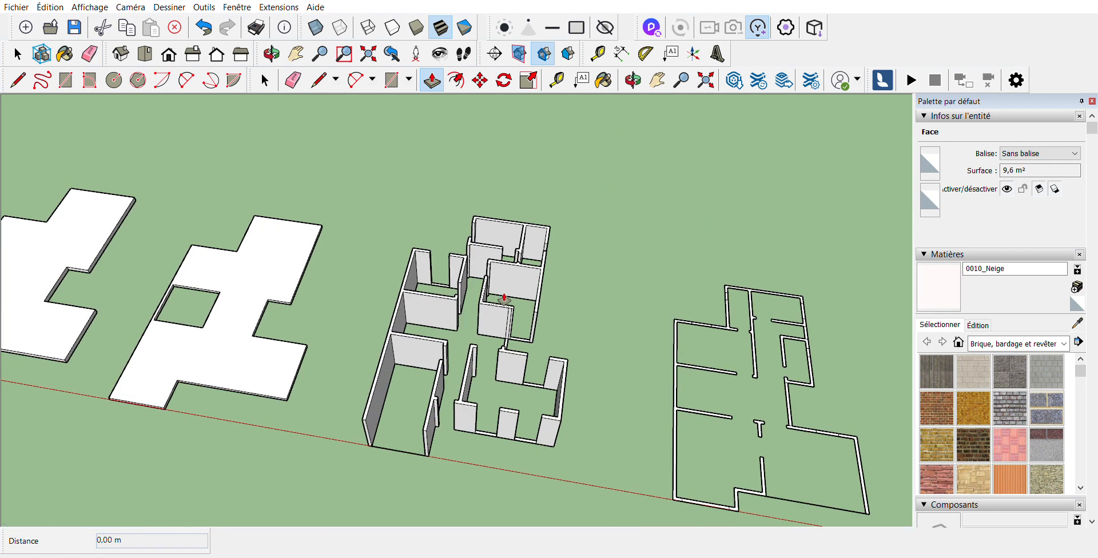
scroll(504, 298, down, 1)
scroll(380, 307, up, 2)
scroll(462, 306, down, 3)
scroll(540, 377, up, 1)
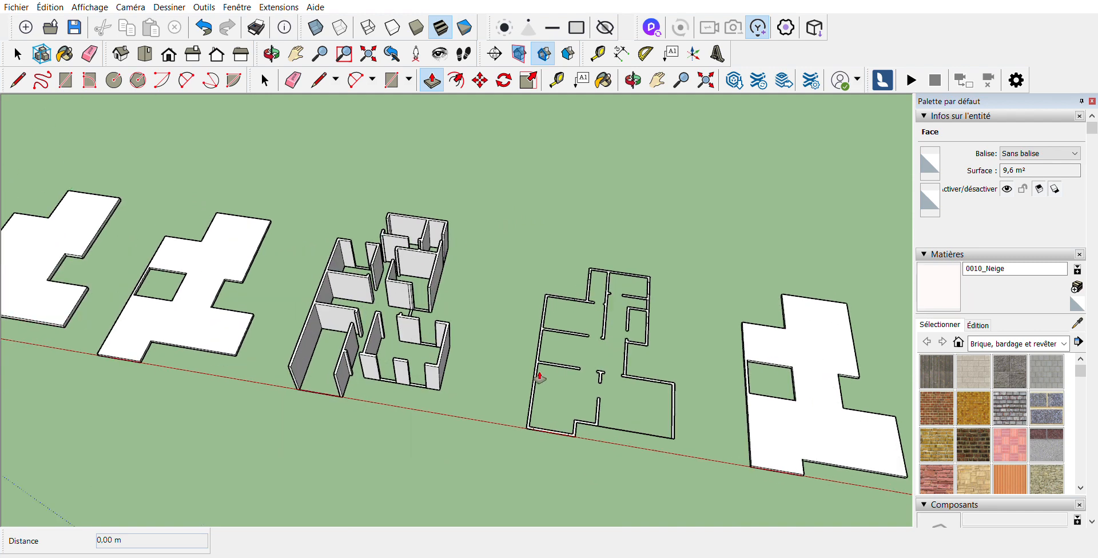
Raise the fifth plan's long outer side wall, its attached partitions and the notched front wall by 3.2 m, leaving the front opening flat
scroll(539, 378, up, 1)
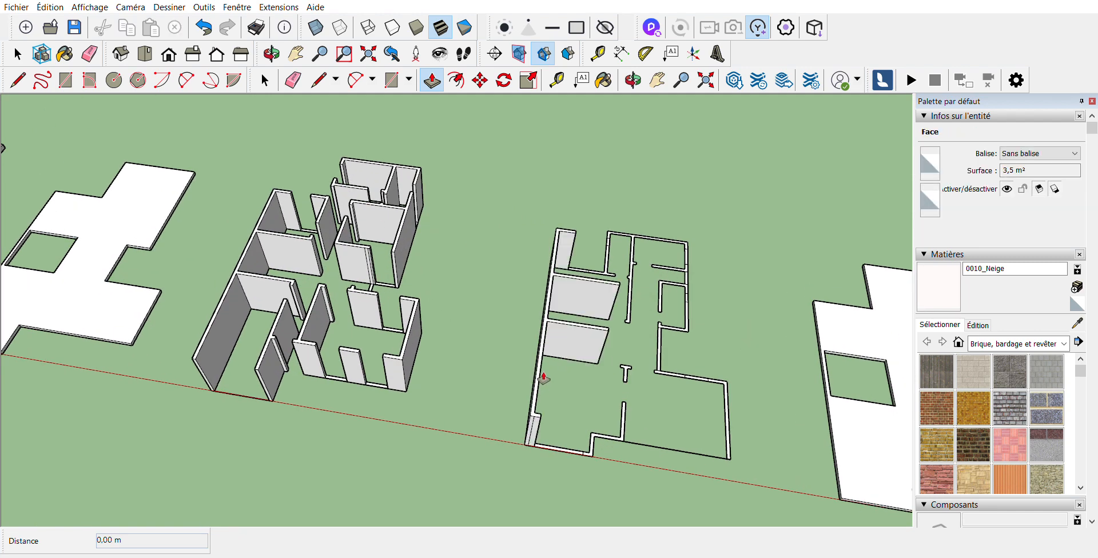
scroll(543, 378, down, 3)
scroll(490, 372, up, 5)
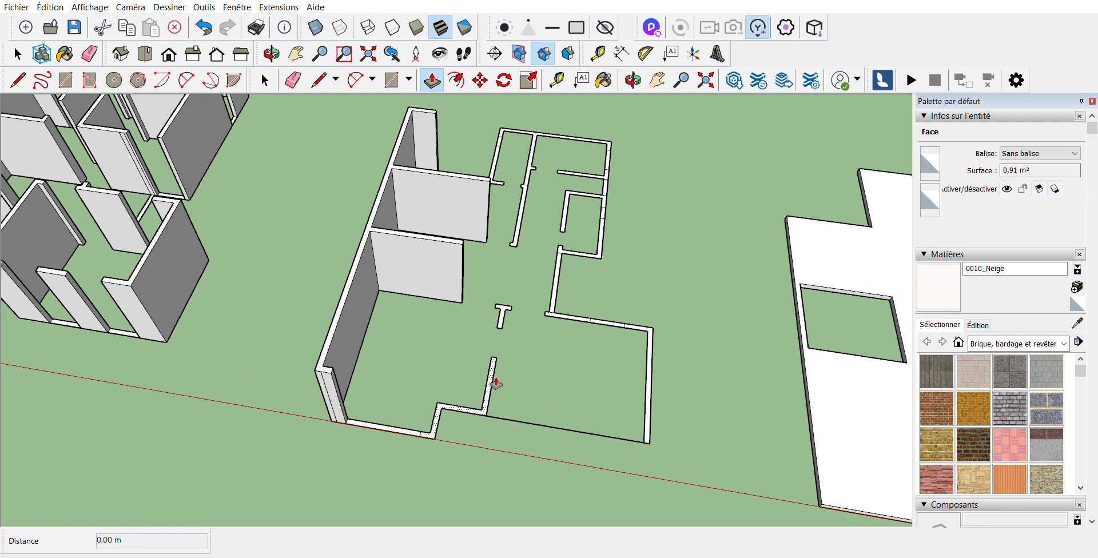
scroll(516, 303, up, 5)
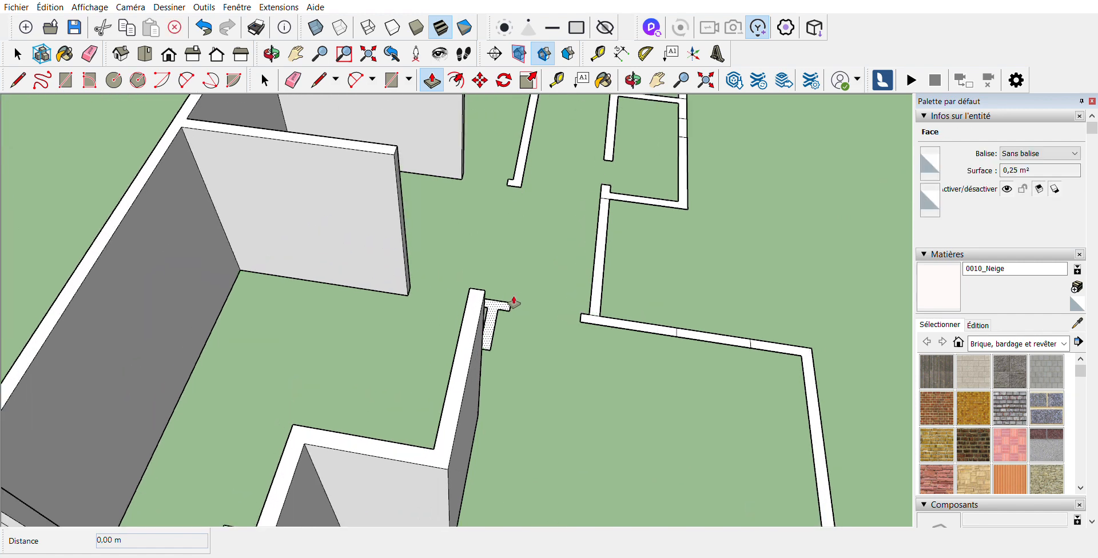
Raise the fifth plan's T-shaped pier and the front room's rear and outer side walls by 3.2 m, leaving the opening segment flat
scroll(514, 302, down, 4)
scroll(569, 306, up, 3)
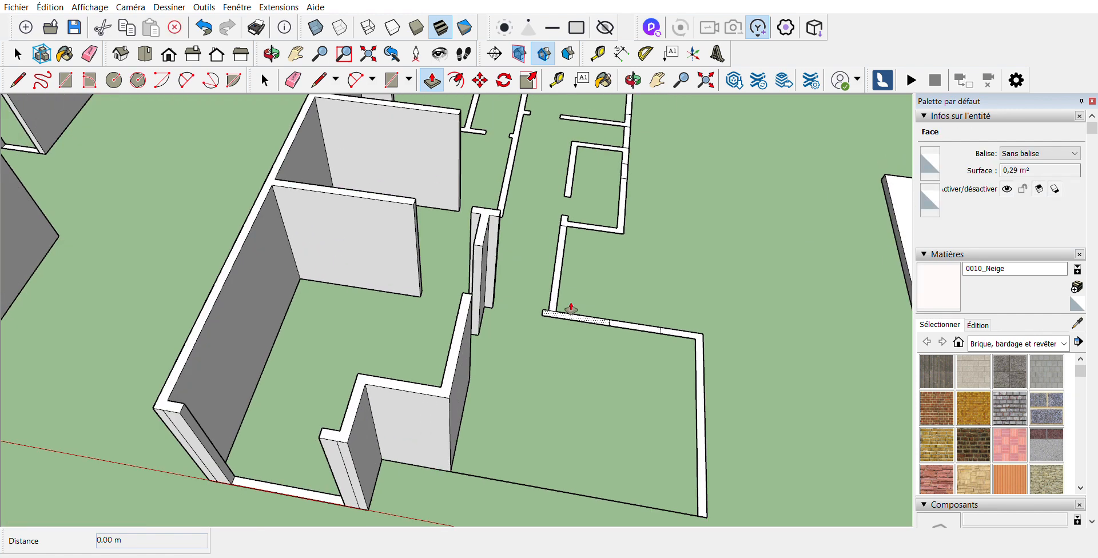
scroll(572, 314, down, 4)
scroll(574, 323, up, 4)
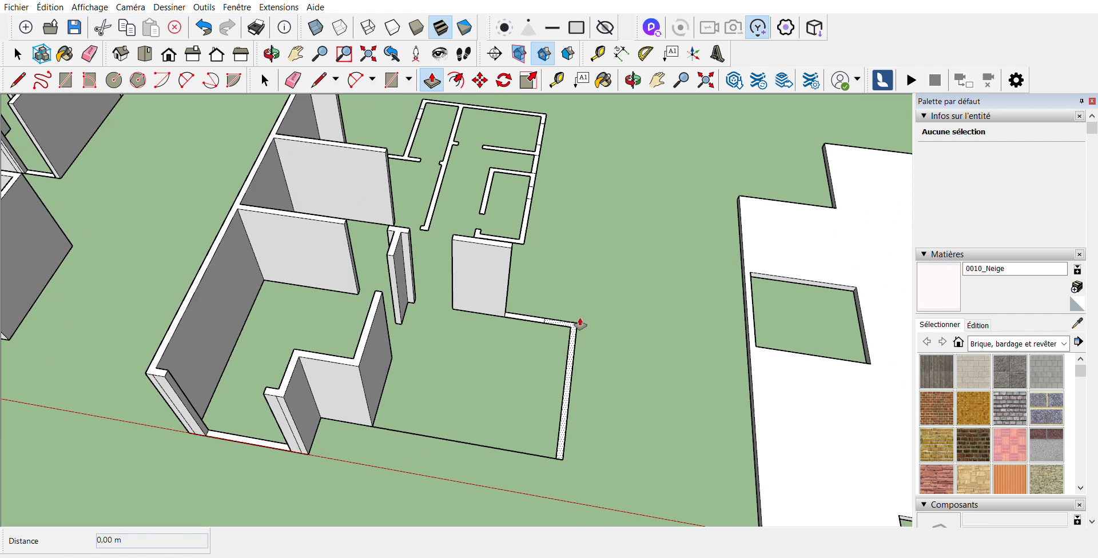
scroll(480, 380, down, 3)
middle_drag(484, 362, 484, 342)
Raise the walls of the fifth plan's small middle room by 3.2 m, leaving its opening segment flat
scroll(460, 349, up, 6)
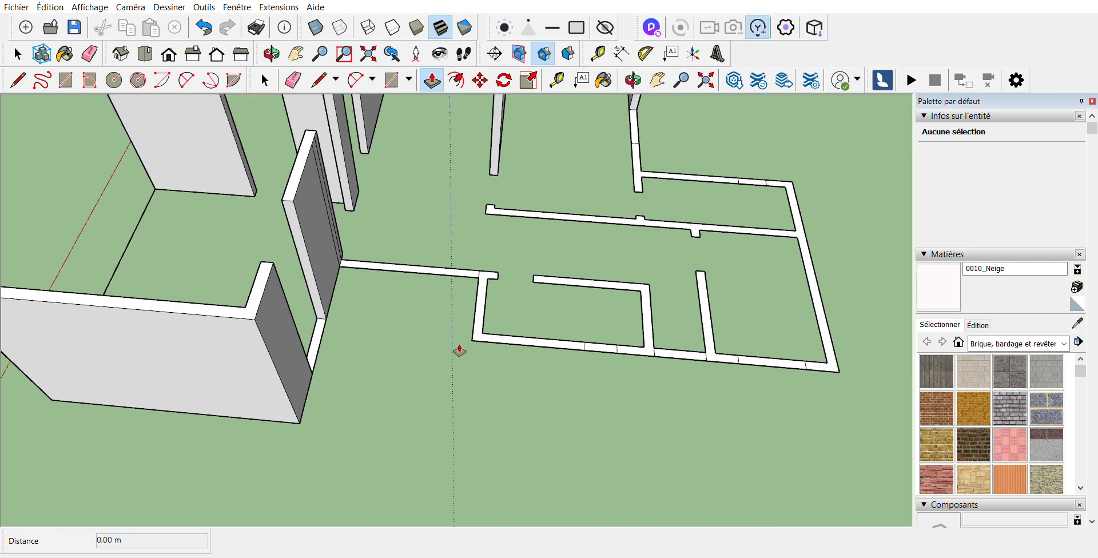
scroll(475, 344, up, 1)
double_click(501, 336)
scroll(391, 380, down, 7)
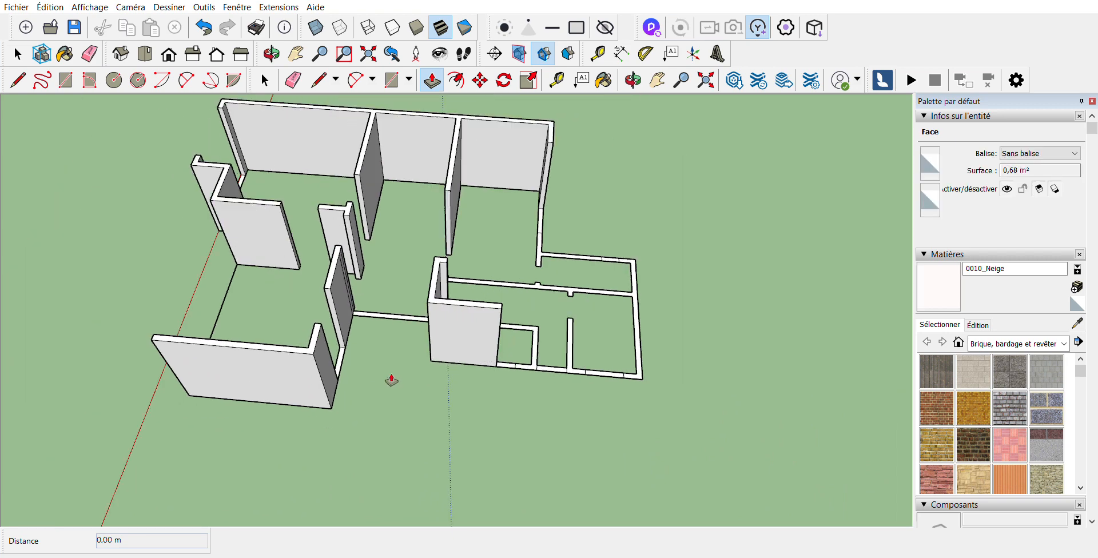
scroll(540, 345, up, 3)
double_click(549, 341)
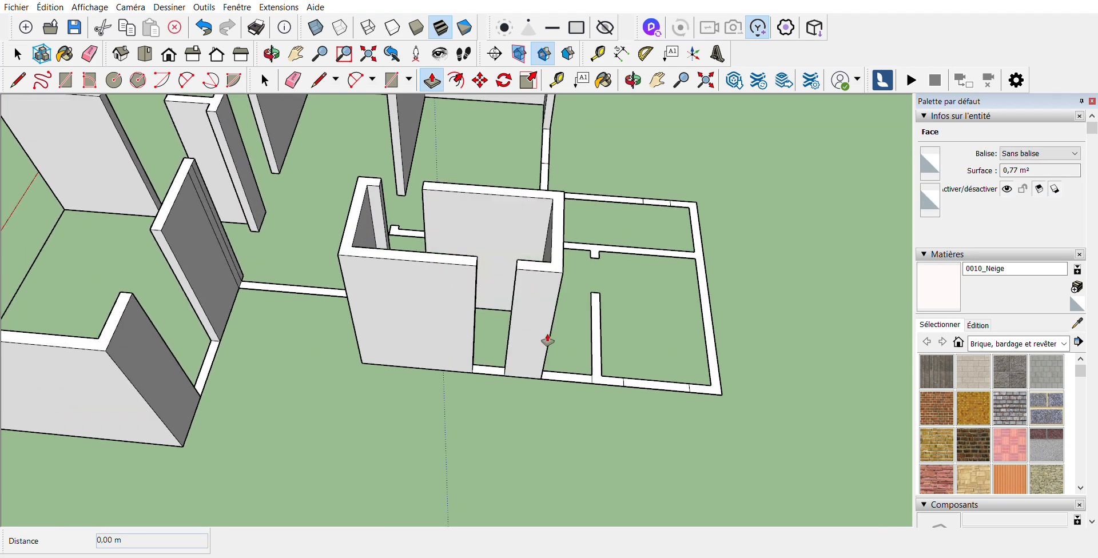
Raise the fifth plan's rear partition, long passage wall and rear outer corner wall by 3.2 m, skipping the opening segments
double_click(606, 376)
double_click(703, 376)
double_click(716, 383)
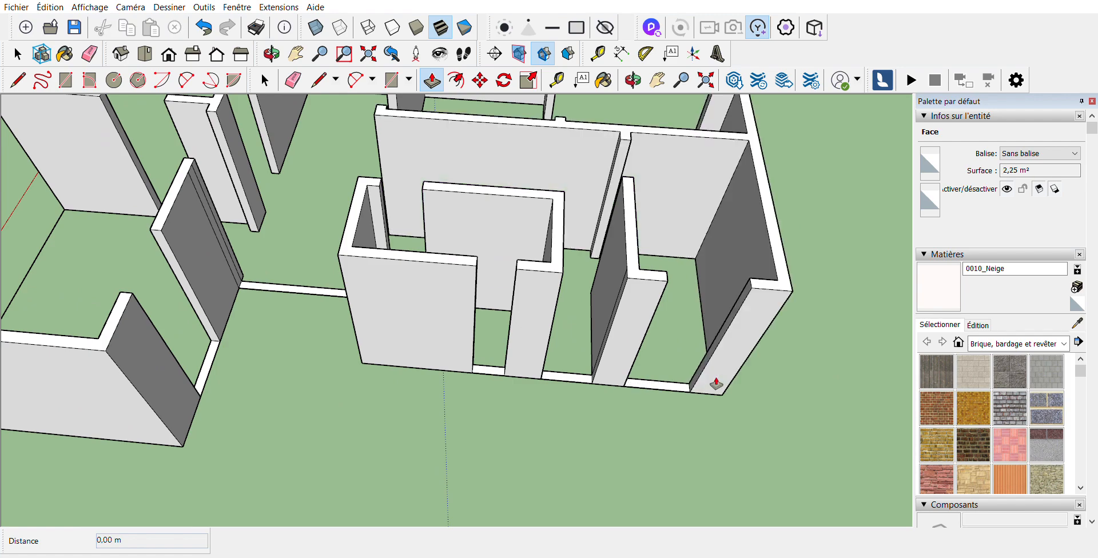
Raise the remaining junction walls beside the fifth plan's rear corner room by 3.2 m, leaving the opening segments flat
scroll(572, 420, down, 5)
middle_drag(572, 421, 436, 400)
scroll(515, 378, up, 3)
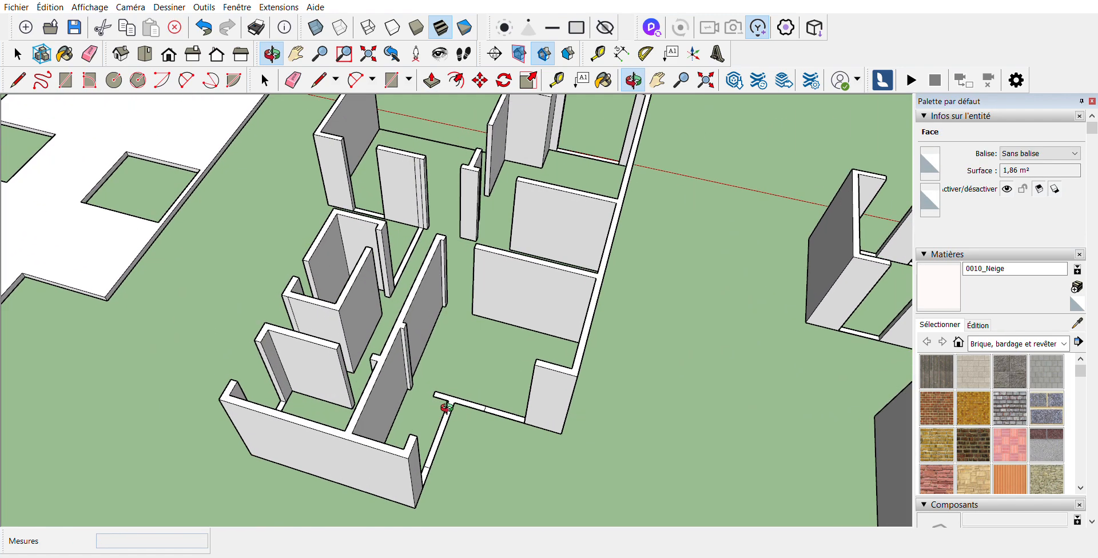
scroll(454, 423, up, 5)
double_click(449, 412)
scroll(561, 344, down, 5)
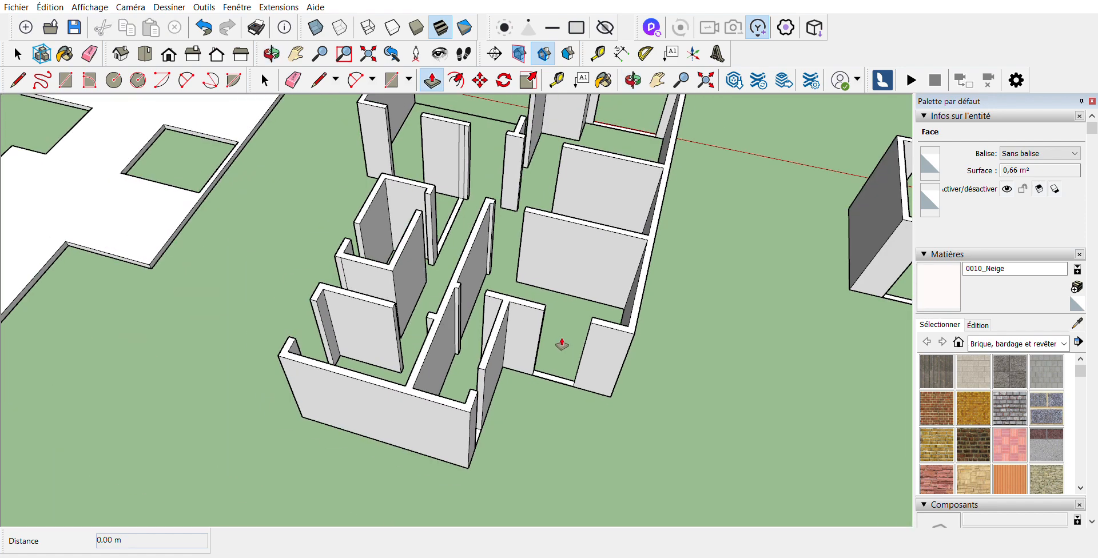
scroll(562, 345, down, 8)
Raise the two front window opening segments of the fourth plan by 1 m
middle_drag(549, 359, 507, 288)
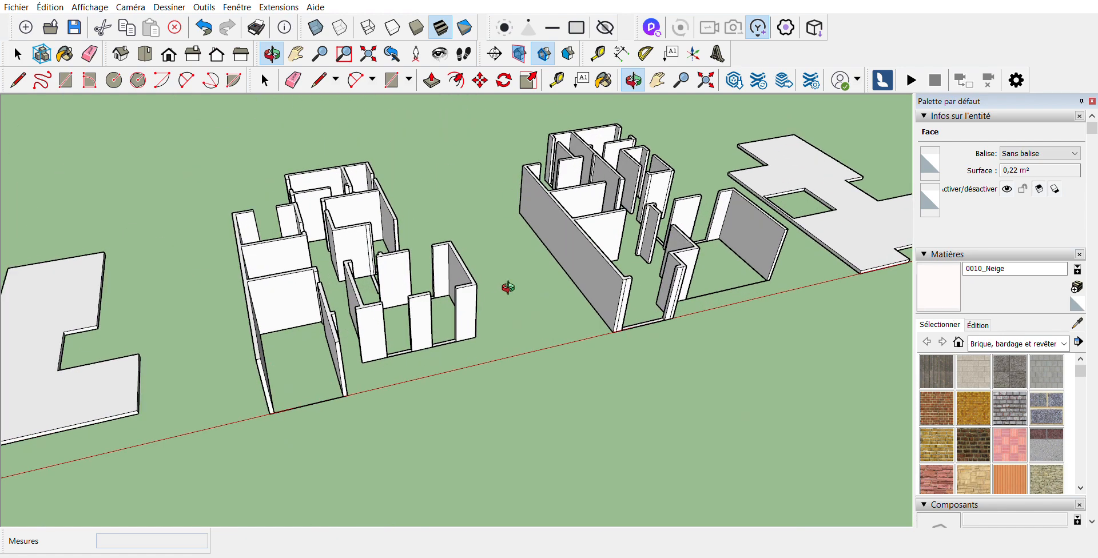
scroll(372, 323, up, 3)
middle_drag(385, 328, 292, 384)
scroll(361, 361, up, 5)
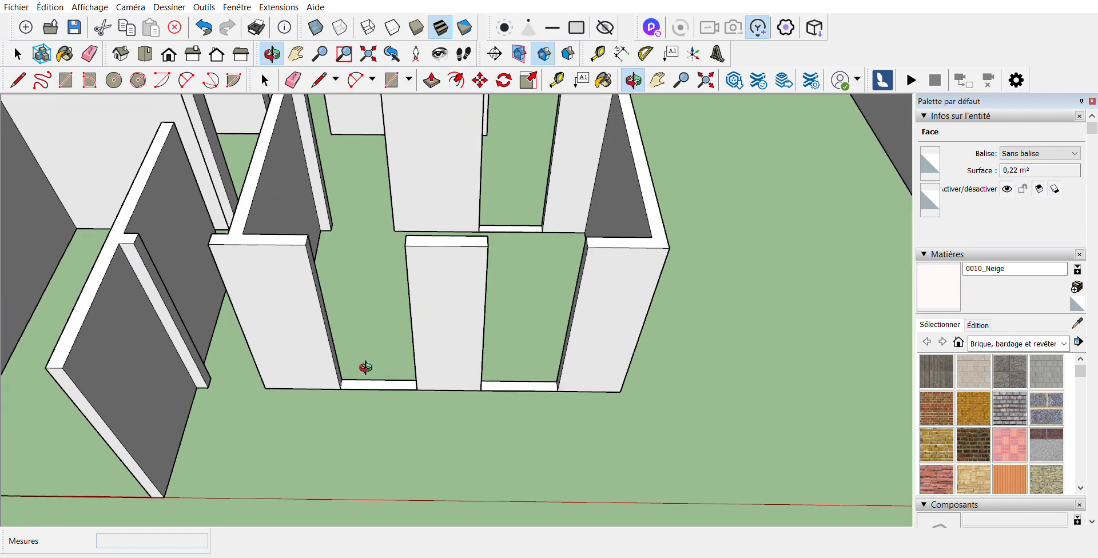
key(p)
scroll(366, 381, up, 3)
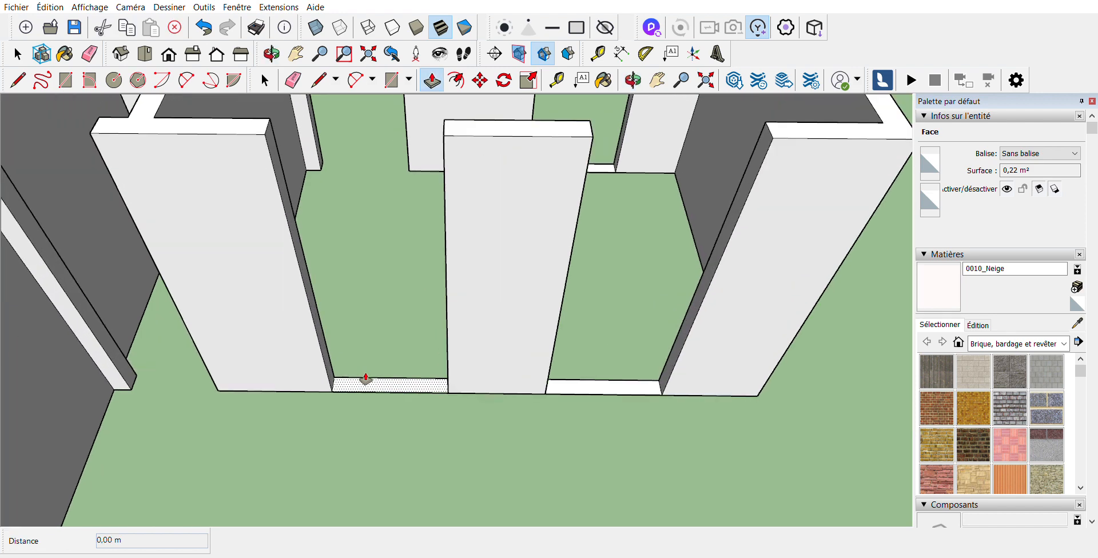
click(365, 380)
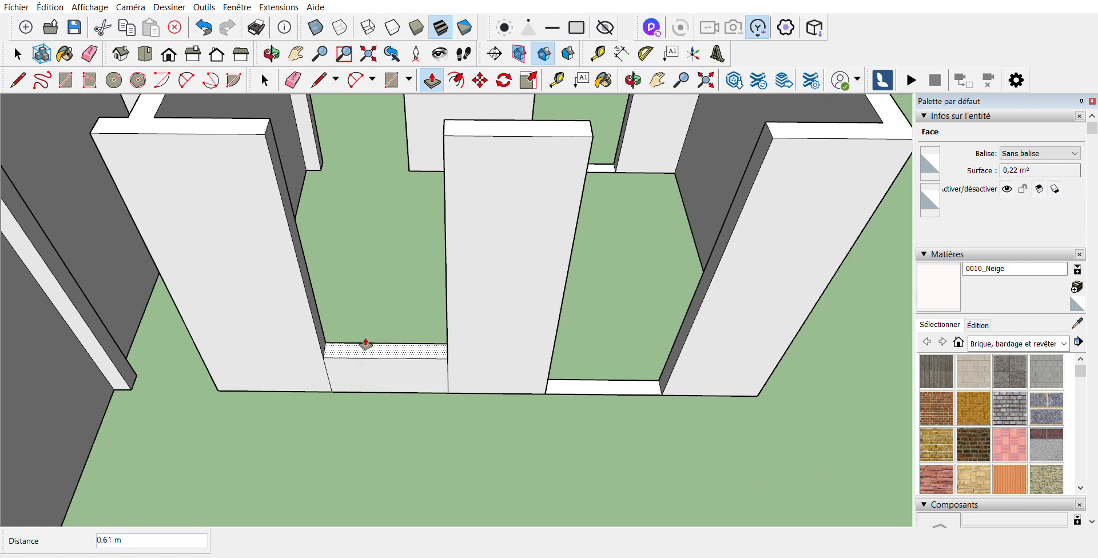
click(204, 26)
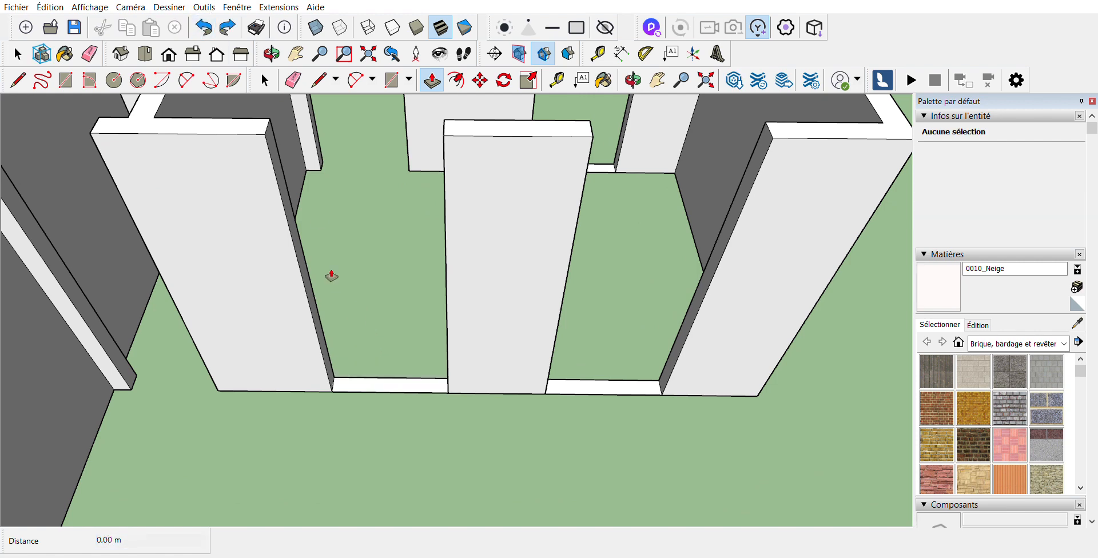
click(394, 378)
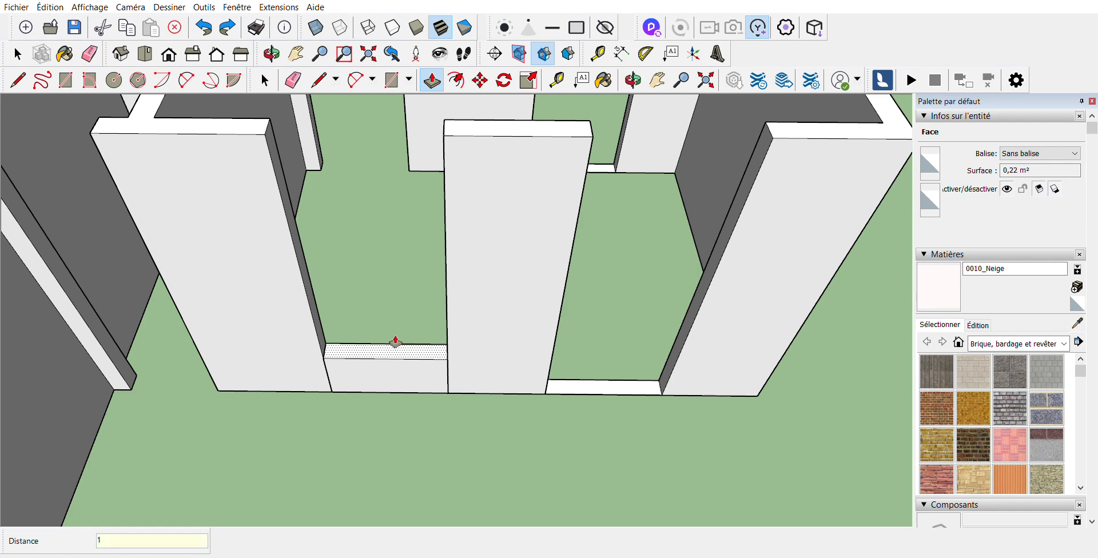
key(Return)
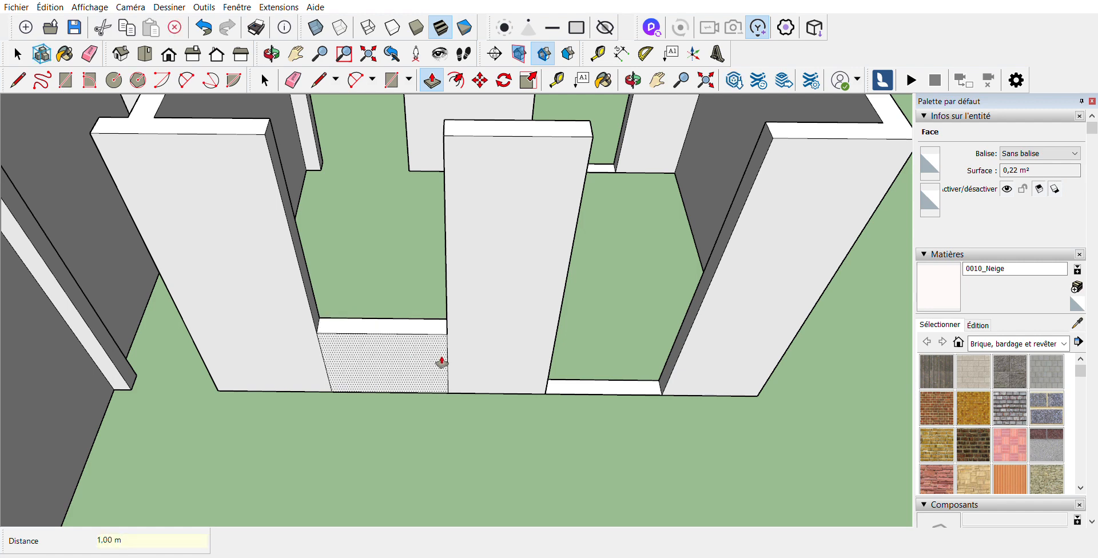
scroll(540, 416, down, 2)
scroll(566, 403, up, 1)
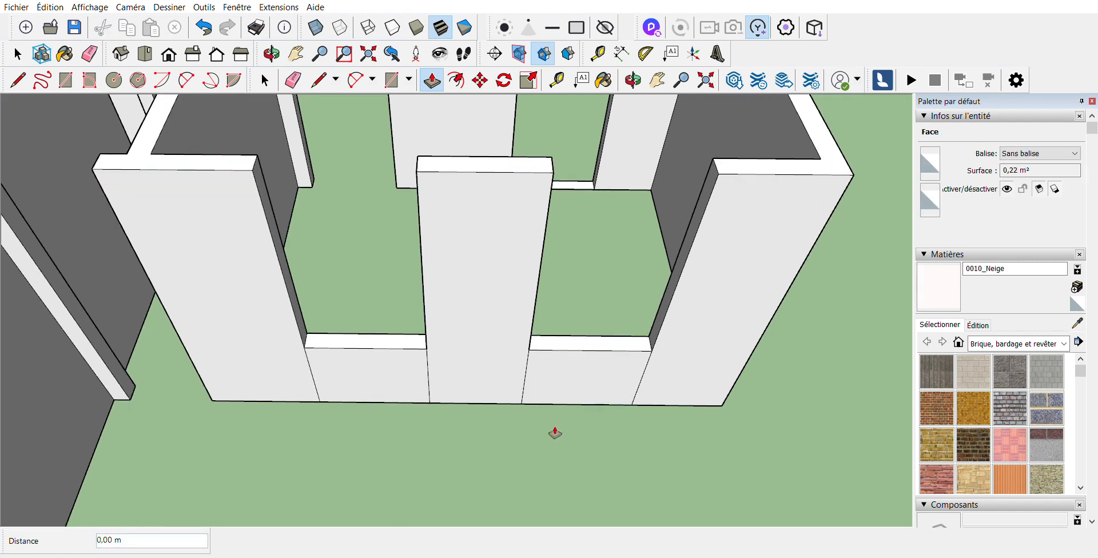
Raise the fourth plan's front room rear opening, the middle room opening and the narrow passage segment by 1 m
scroll(540, 429, down, 4)
scroll(538, 291, up, 2)
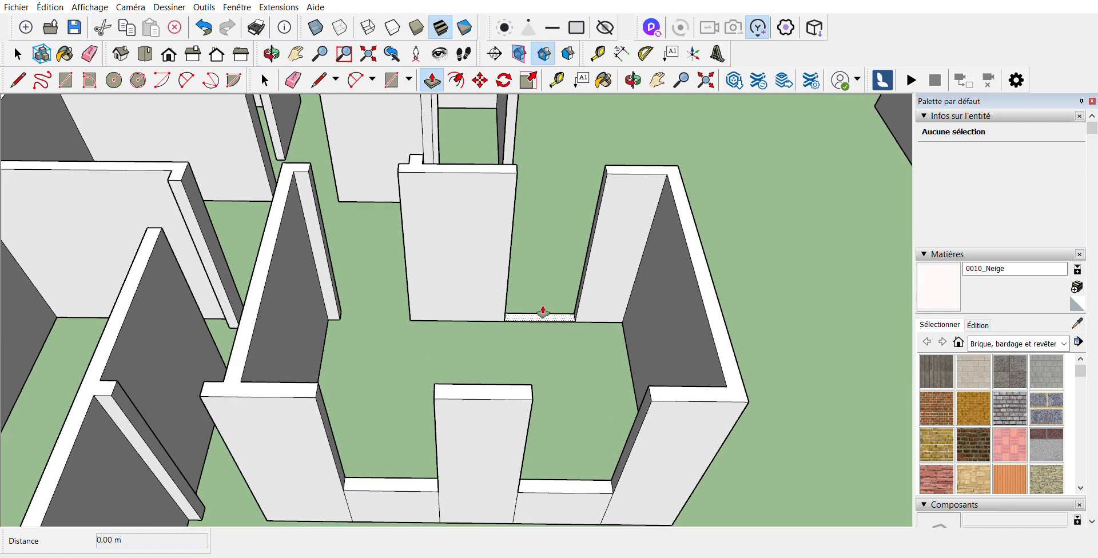
scroll(566, 395, down, 4)
scroll(532, 302, up, 4)
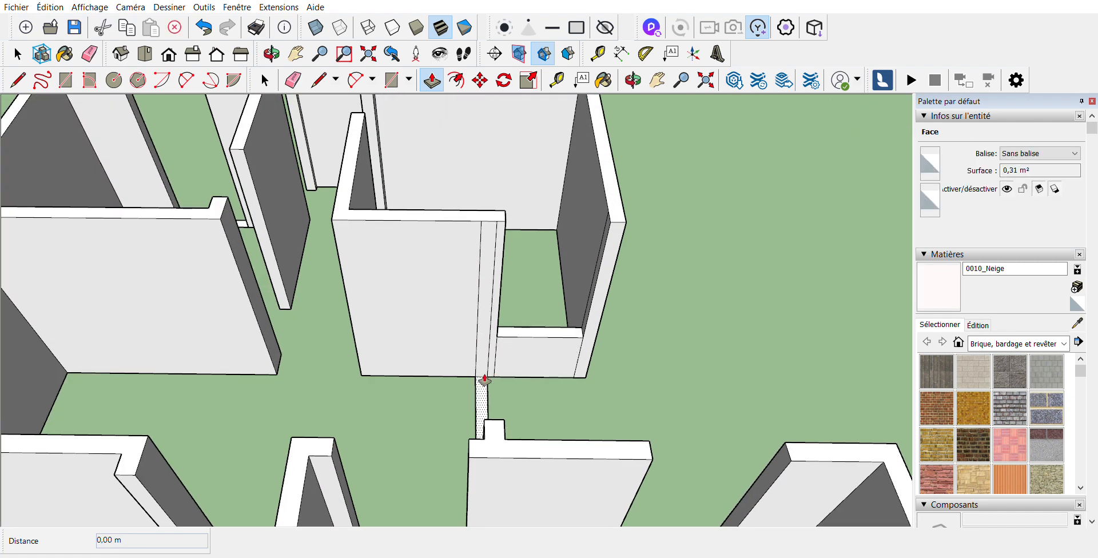
scroll(566, 368, down, 5)
scroll(473, 306, up, 5)
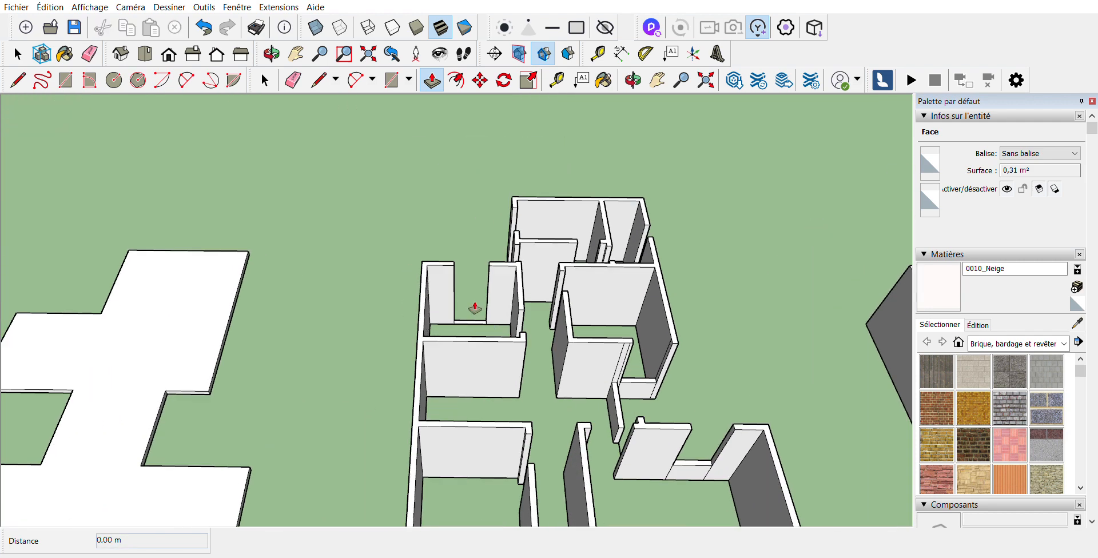
Raise the window opening segment in the rear wall of the fourth plan's corner room by 1 m
click(477, 326)
key(Escape)
scroll(477, 322, down, 6)
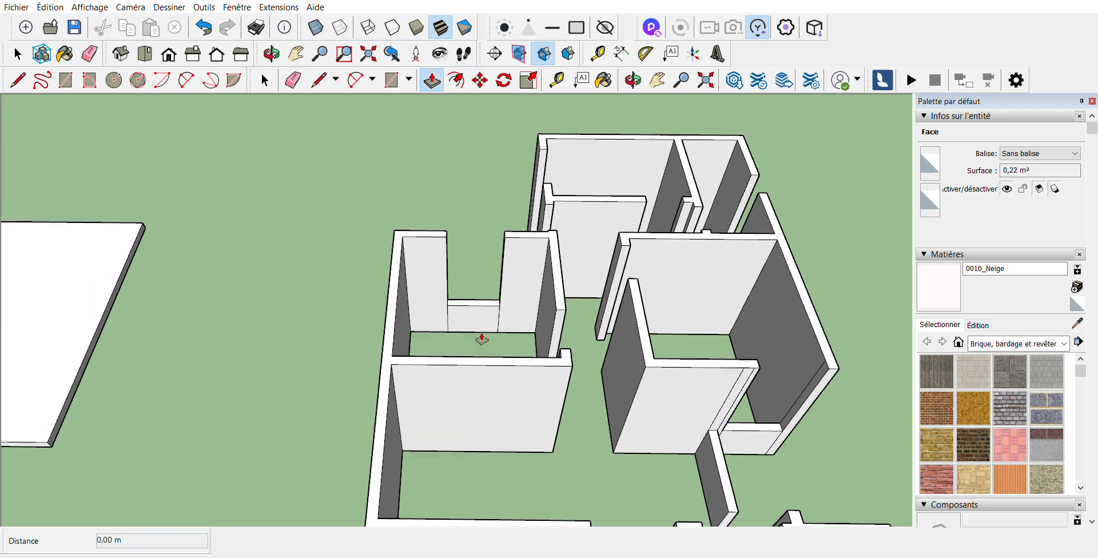
Raise the flat opening segment in the fourth plan's rearmost wall to the height of the neighbouring room's sill
key(o)
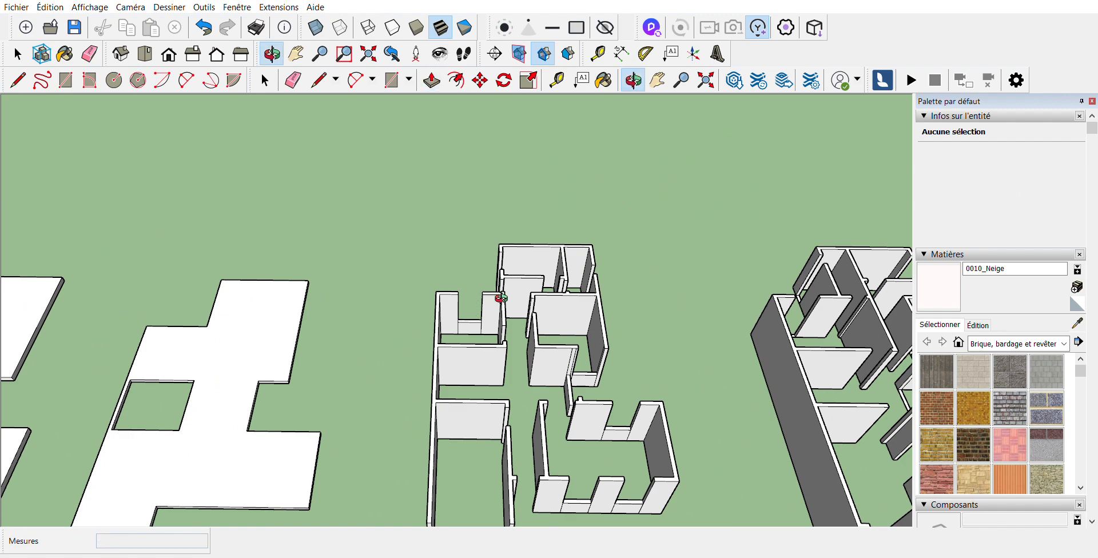
drag(475, 311, 528, 293)
scroll(422, 294, up, 10)
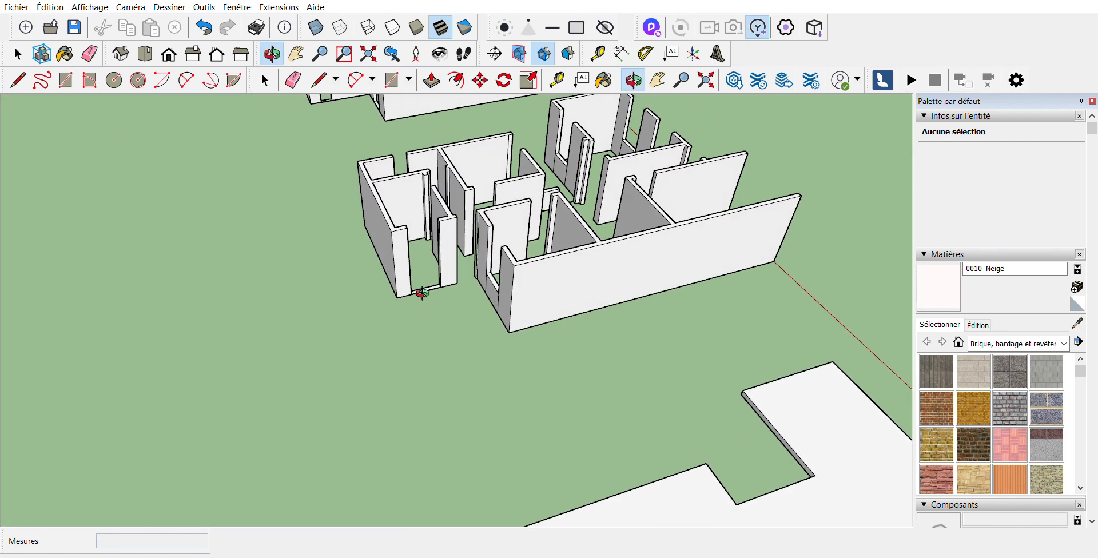
key(p)
click(434, 273)
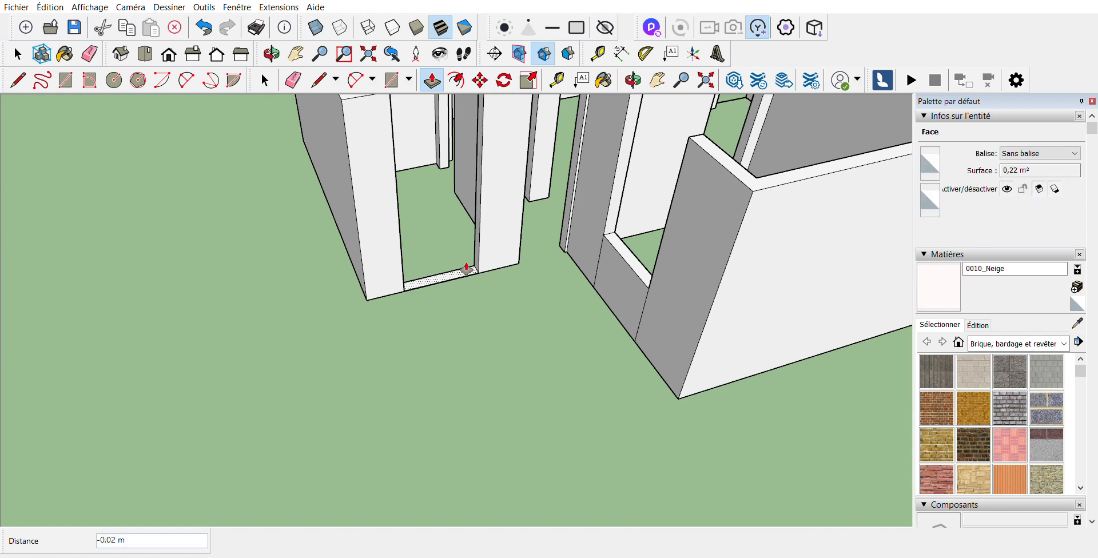
click(625, 260)
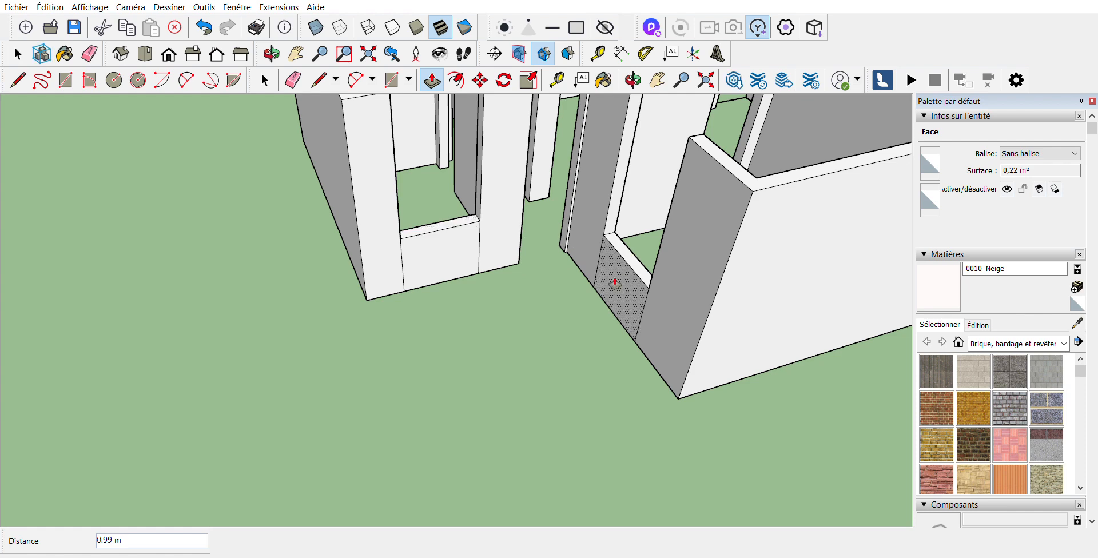
Examine the fourth and fifth plans from several sides for opening segments that are still flat
scroll(543, 374, down, 7)
middle_drag(512, 347, 512, 347)
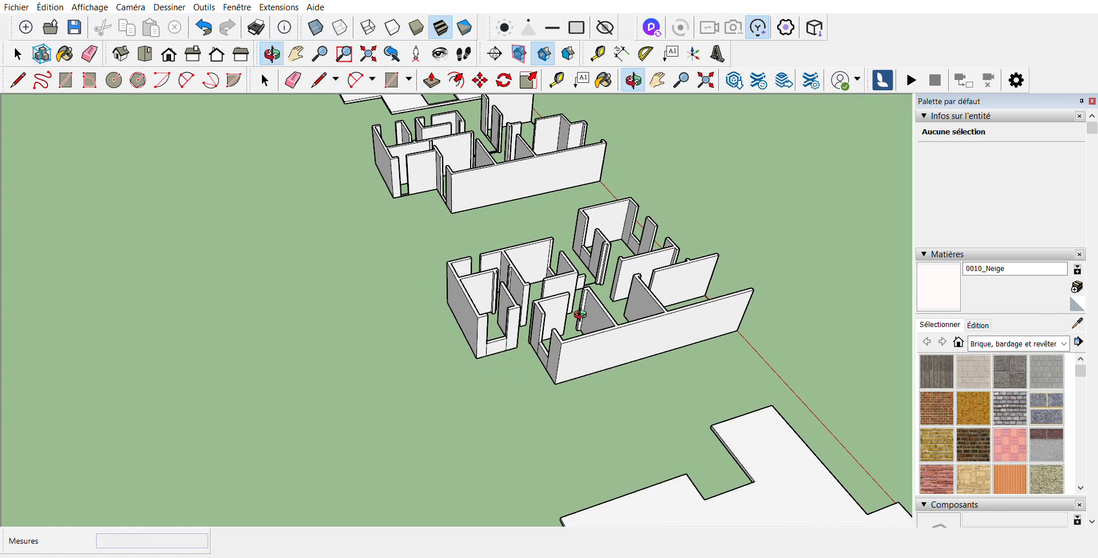
middle_drag(579, 314, 863, 306)
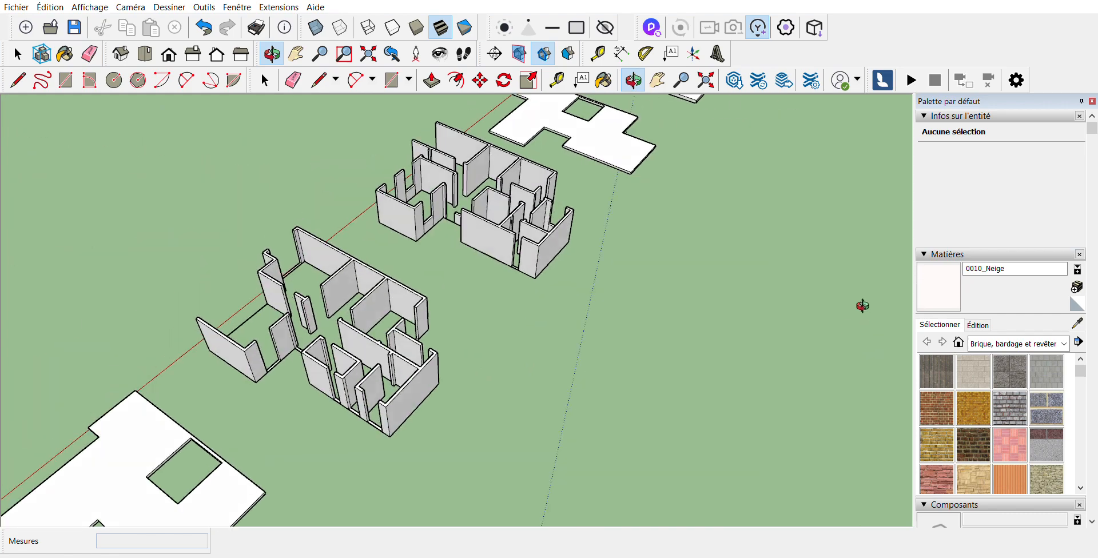
scroll(604, 340, down, 3)
scroll(529, 284, up, 3)
middle_drag(522, 282, 575, 269)
scroll(466, 259, up, 2)
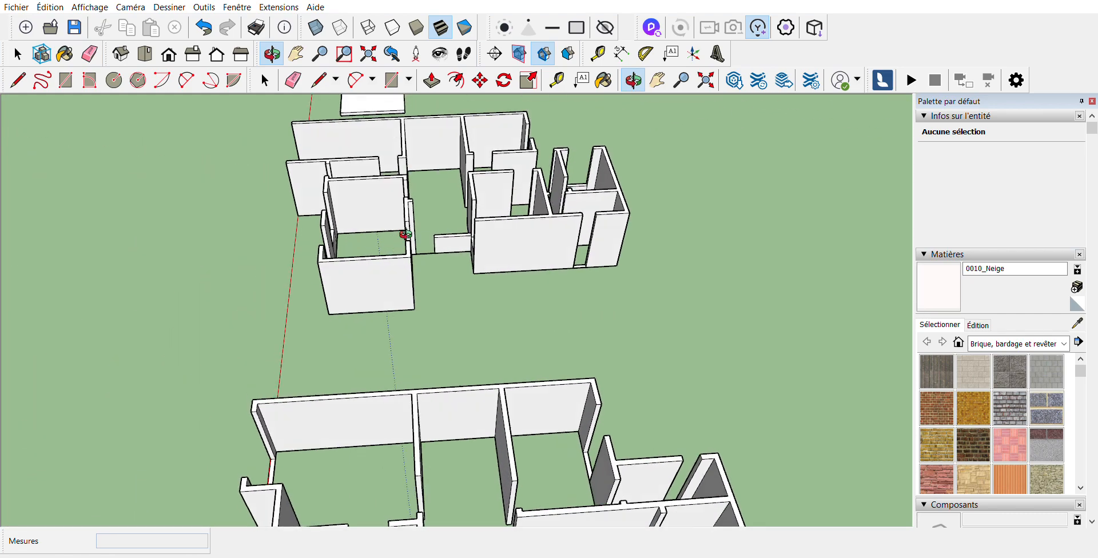
middle_drag(405, 234, 488, 253)
Raise the opening segment in the rear wall of the fifth plan's front room by 1 m
scroll(488, 252, down, 3)
middle_drag(703, 380, 605, 373)
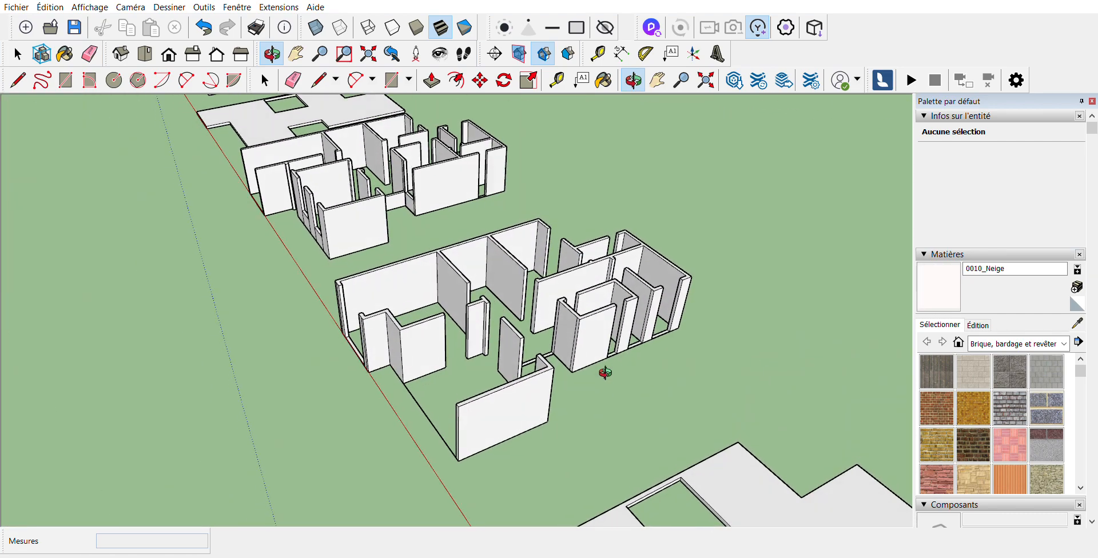
scroll(379, 382, up, 6)
key(p)
scroll(332, 389, up, 3)
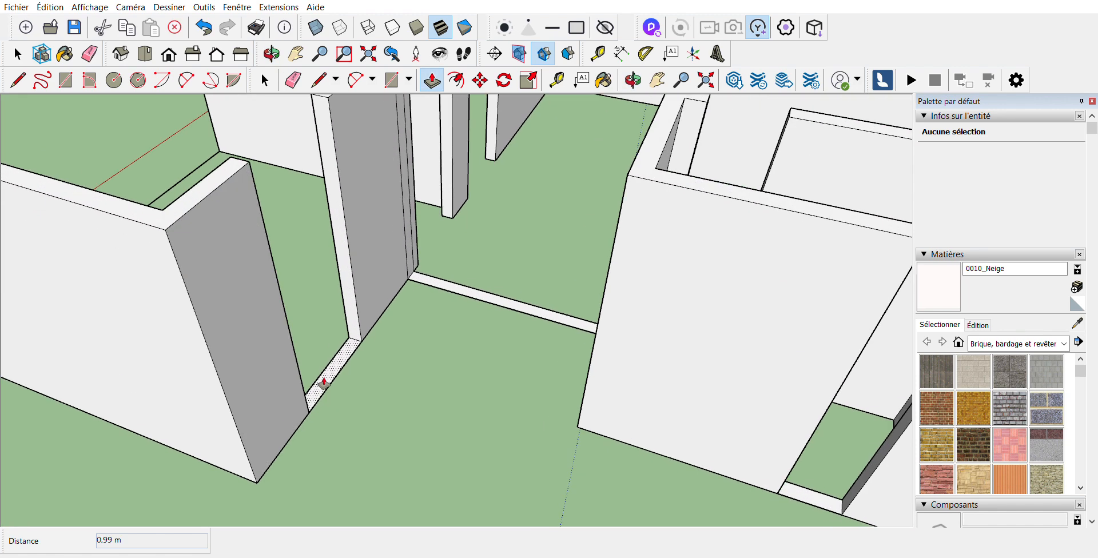
click(325, 379)
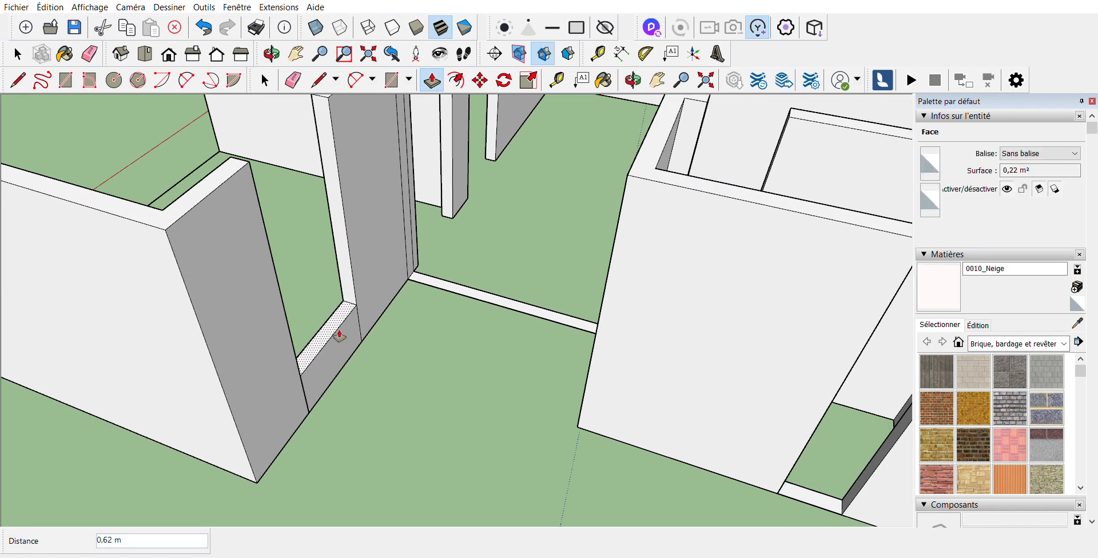
text(1)
key(Return)
Raise the rearmost window opening segment in the fifth plan's outer side wall by 1 m
scroll(343, 343, down, 10)
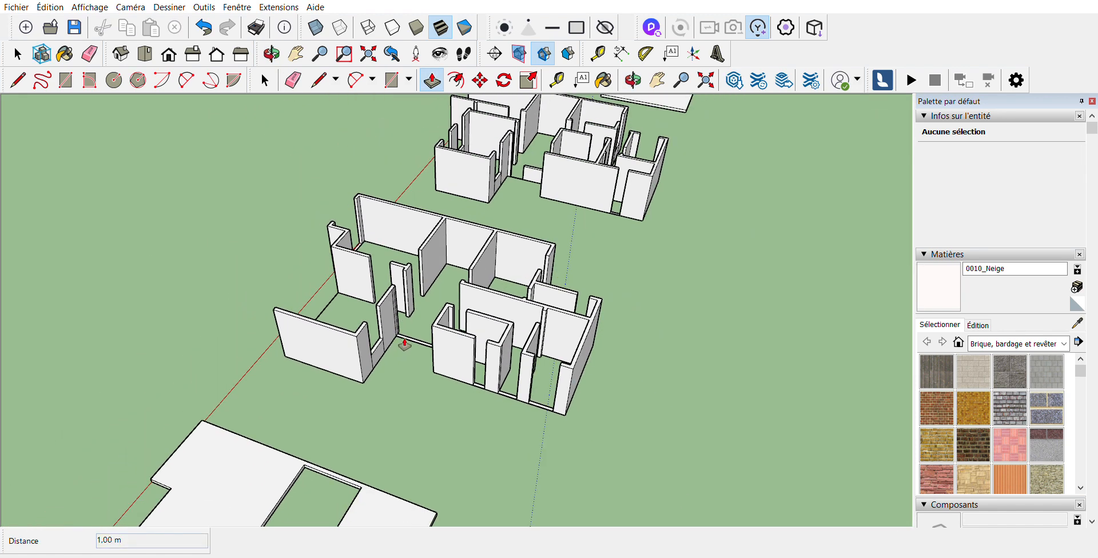
scroll(576, 406, up, 5)
scroll(576, 405, up, 3)
click(617, 448)
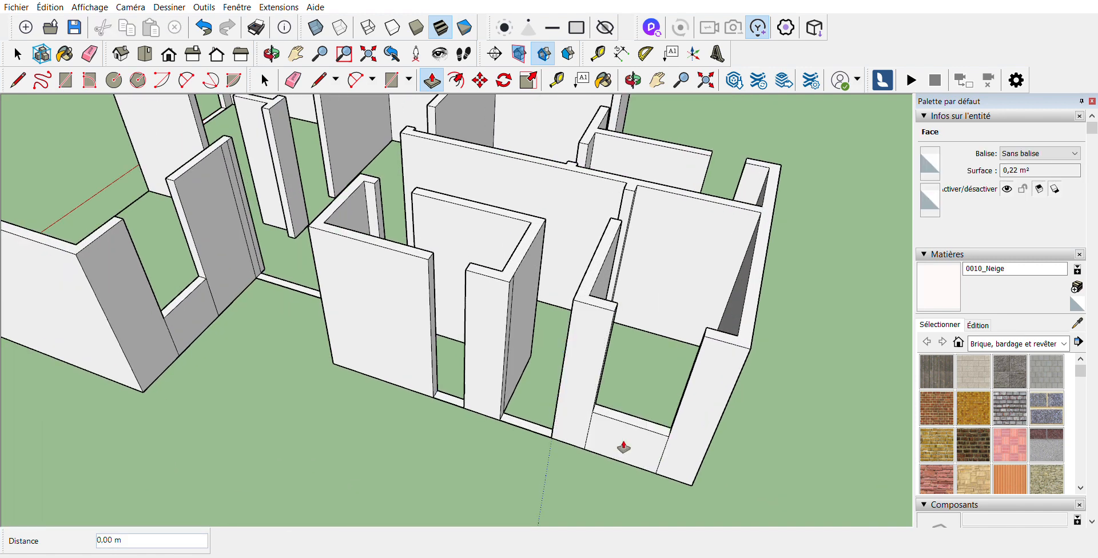
Raise the flat opening segment between the piers and the longer one beside the tall wall in the fifth plan by 1 m
double_click(535, 426)
scroll(541, 431, down, 3)
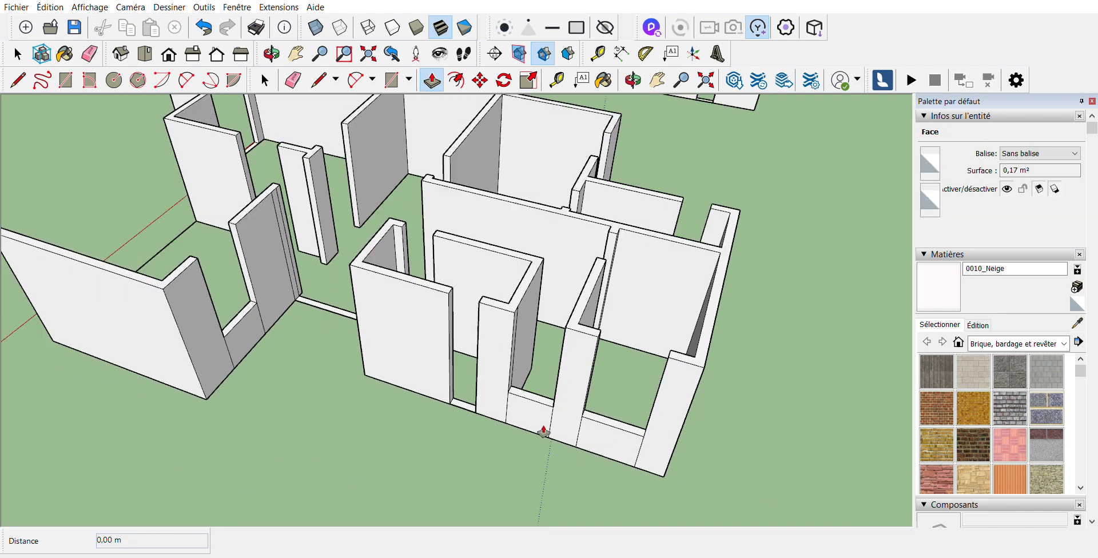
scroll(359, 298, up, 3)
scroll(437, 368, up, 5)
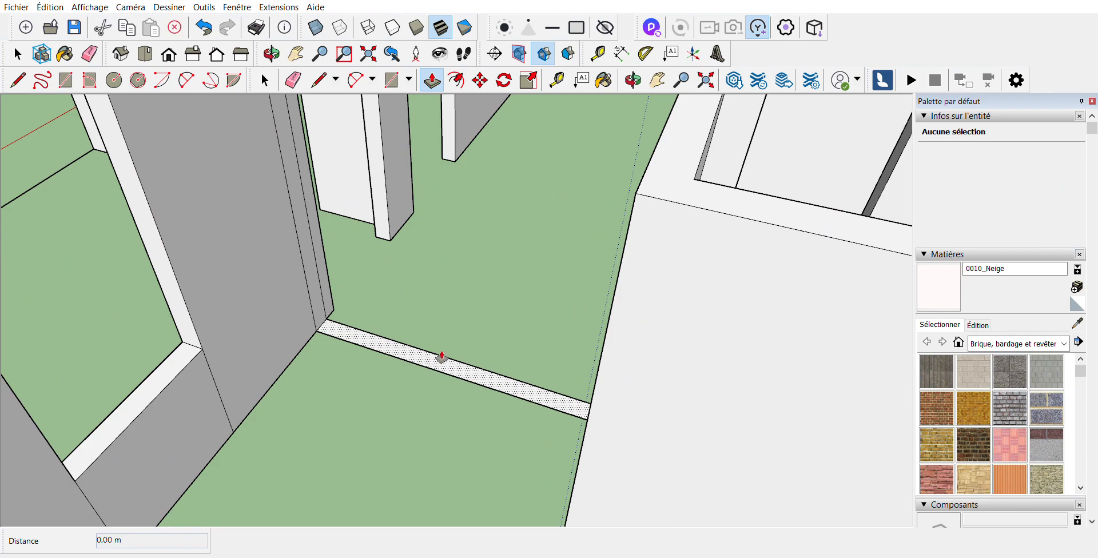
double_click(443, 355)
scroll(370, 351, down, 8)
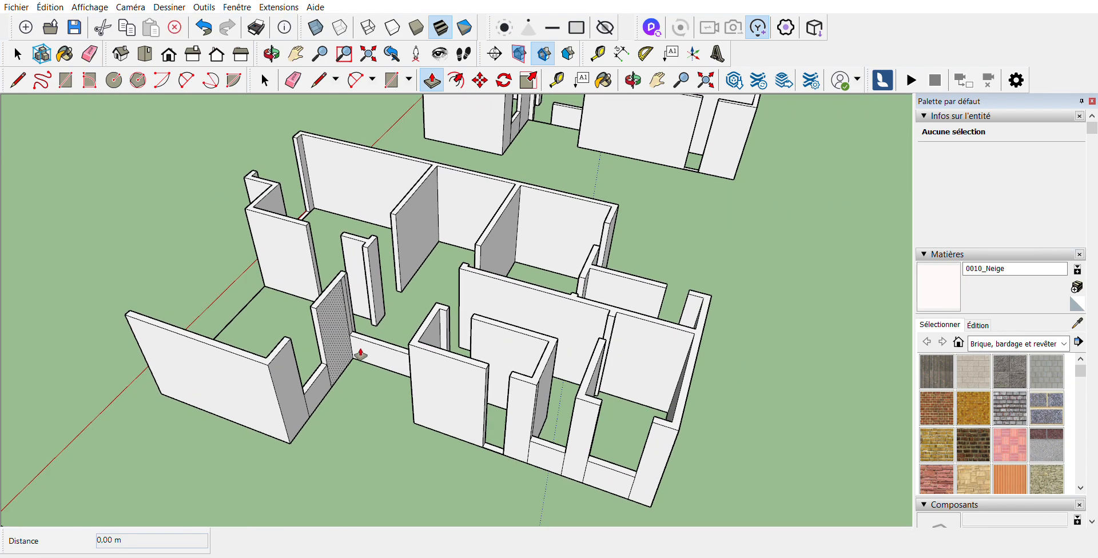
Raise the flat opening segment near the outer corner on the fifth plan's opposite side by 1 m
middle_drag(370, 351, 269, 357)
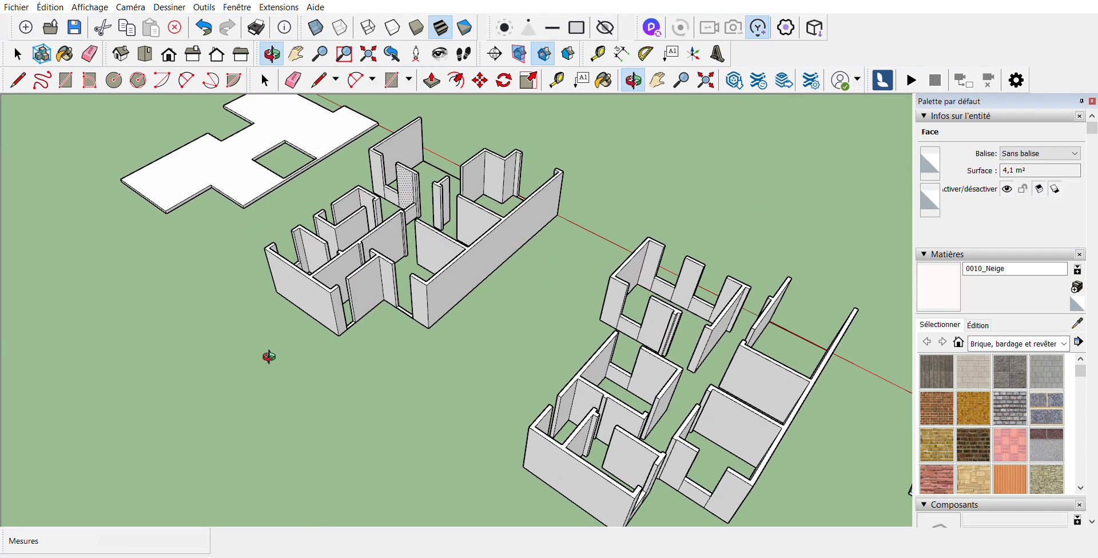
scroll(446, 284, up, 4)
scroll(427, 306, up, 4)
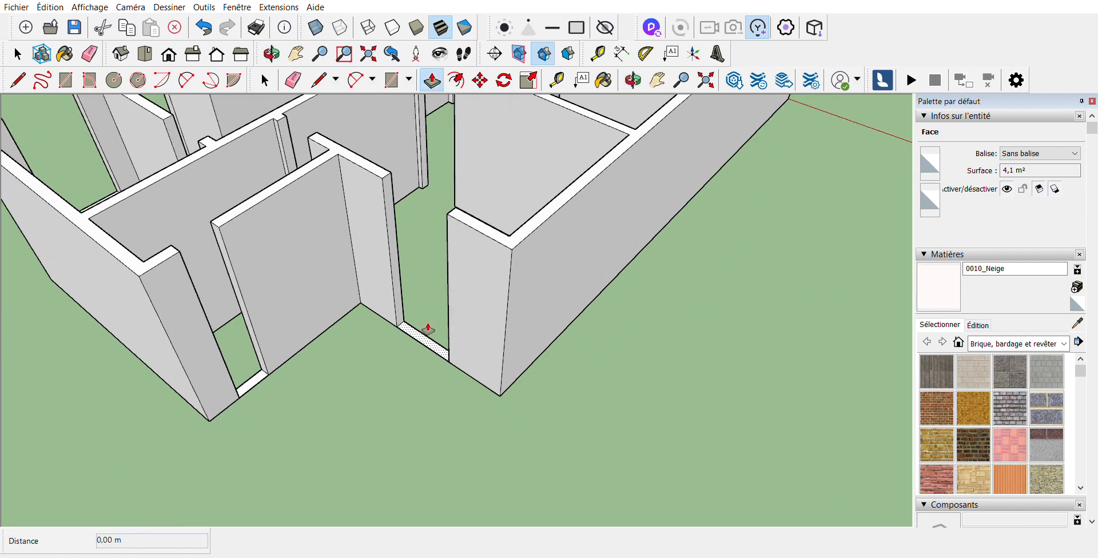
double_click(429, 329)
scroll(428, 330, down, 8)
Place a guide point 1.20 m above the window sill corner on the neighbouring plan's two-window façade
middle_drag(483, 400, 332, 360)
scroll(238, 387, up, 2)
scroll(332, 441, up, 3)
scroll(400, 436, up, 3)
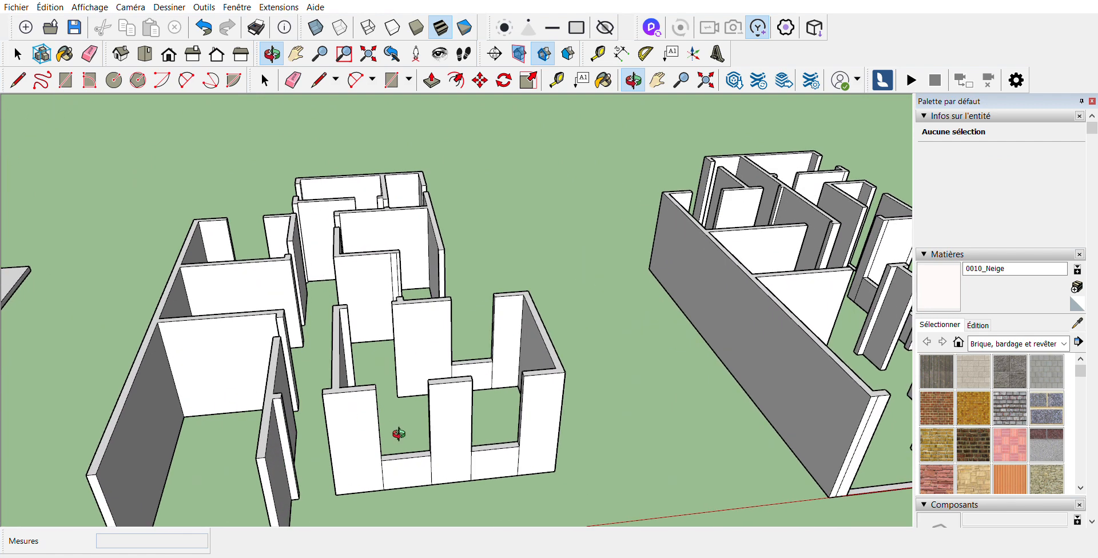
scroll(396, 439, up, 3)
middle_drag(396, 439, 297, 432)
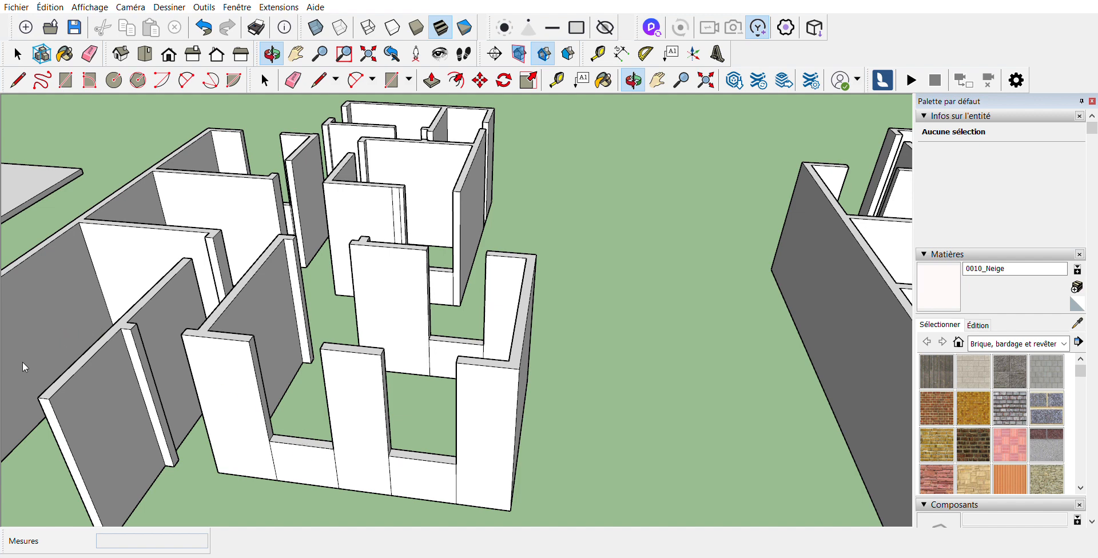
key(t)
scroll(268, 440, up, 4)
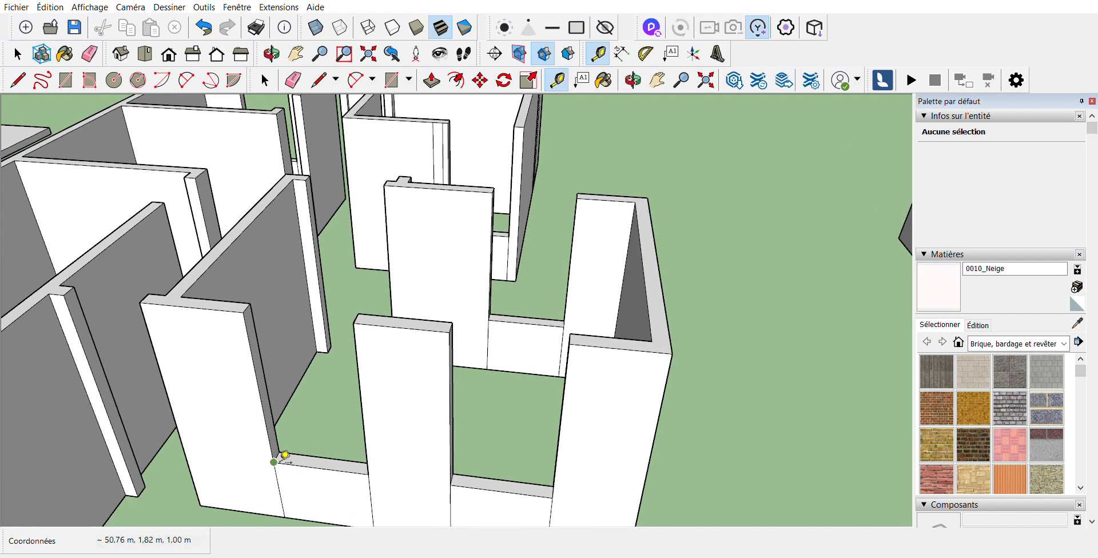
click(284, 455)
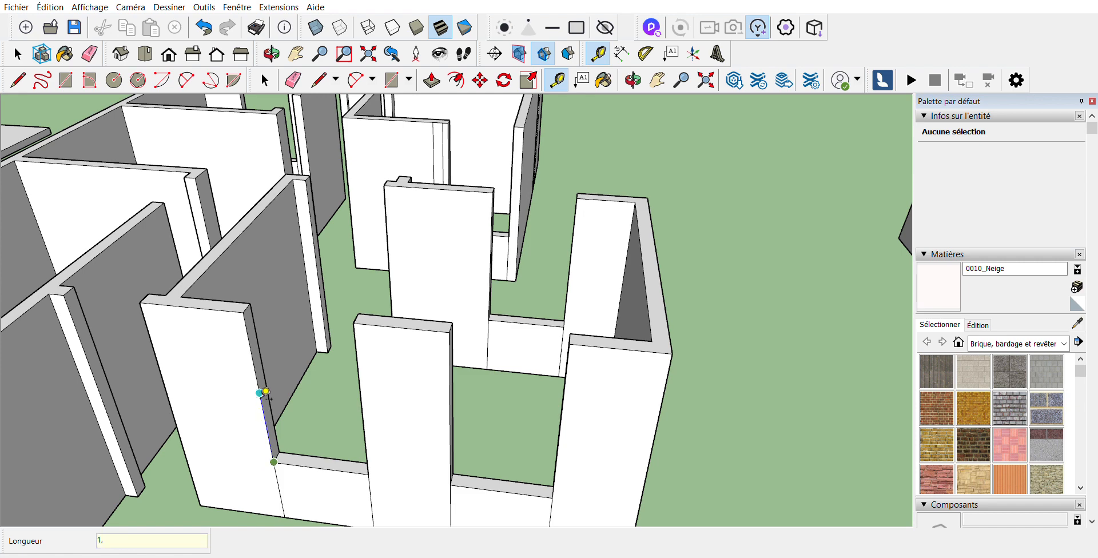
click(259, 389)
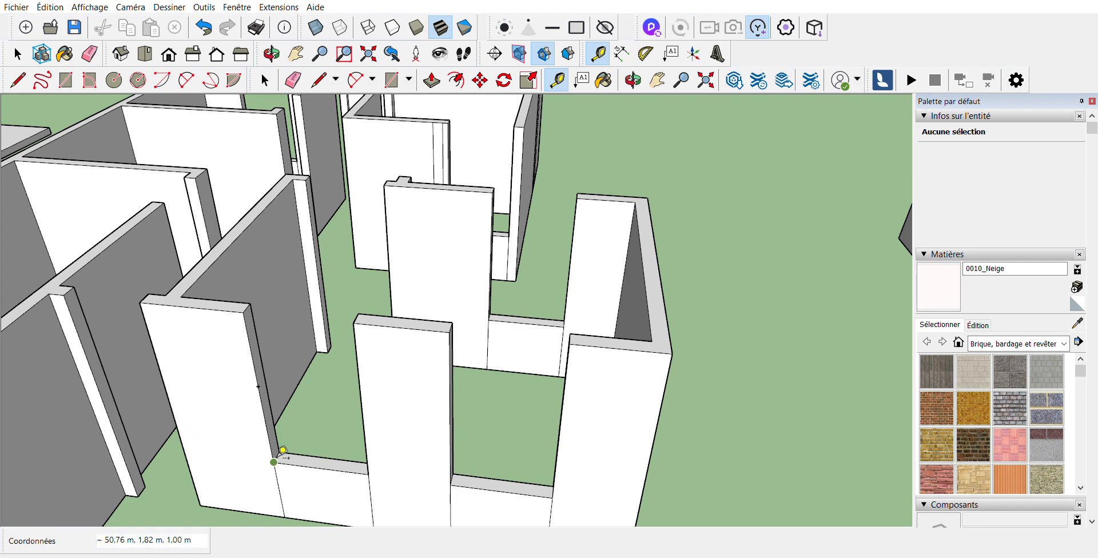
Measure from the sill corner to the guide point and add a horizontal guide line through that point along the façade
click(274, 463)
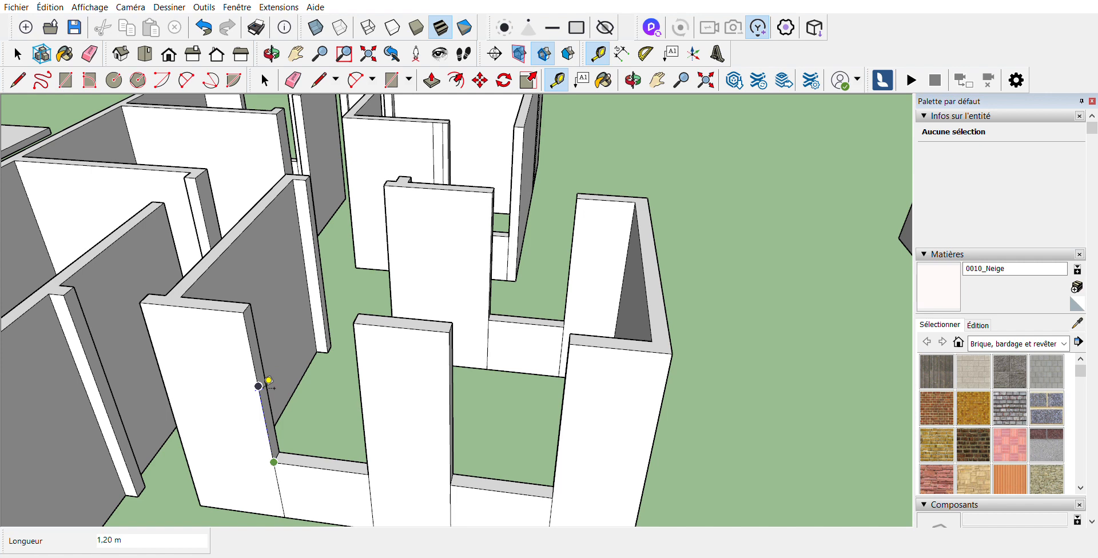
scroll(260, 397, up, 2)
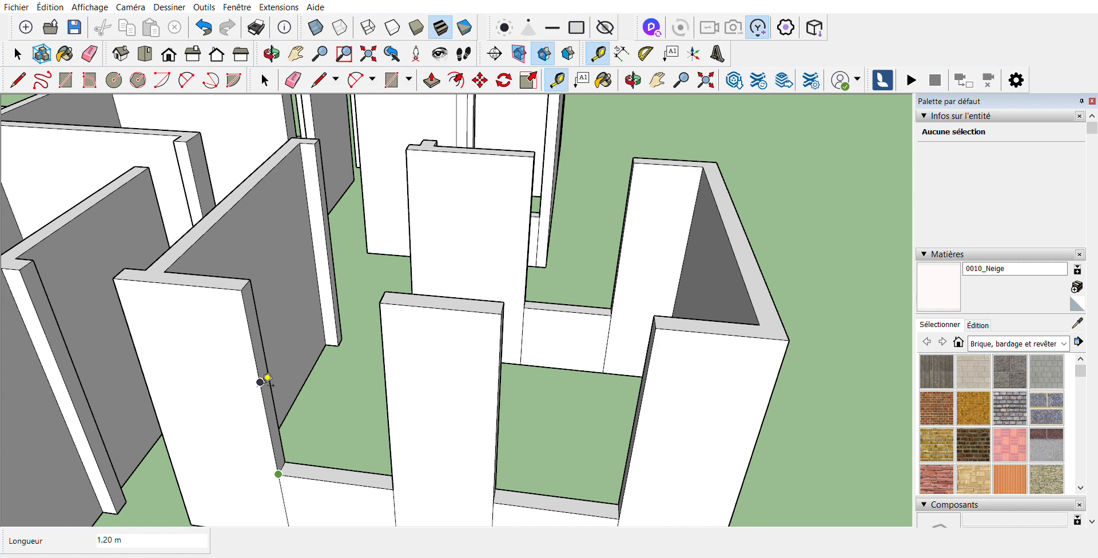
scroll(268, 377, down, 3)
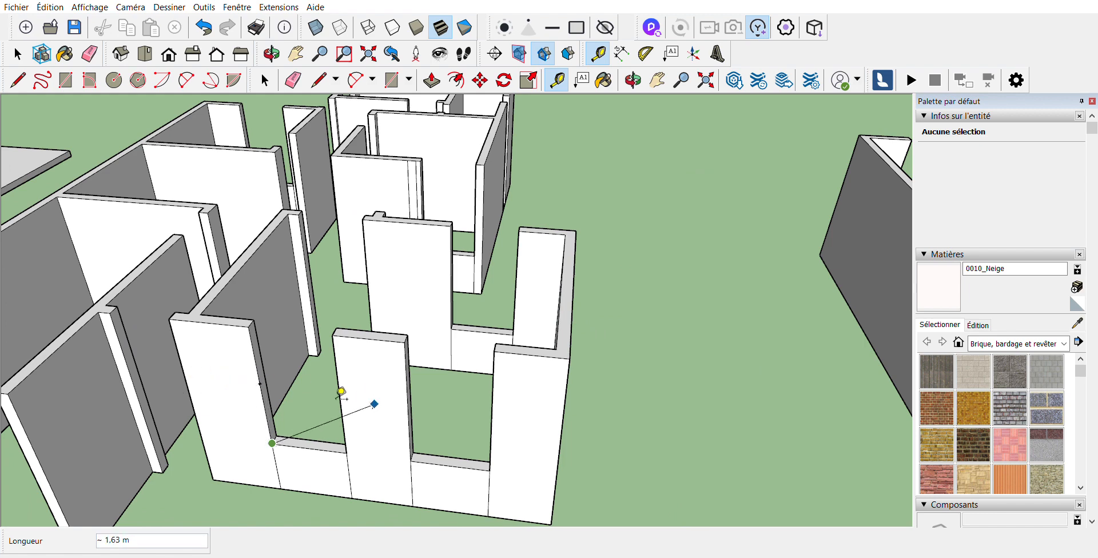
click(269, 395)
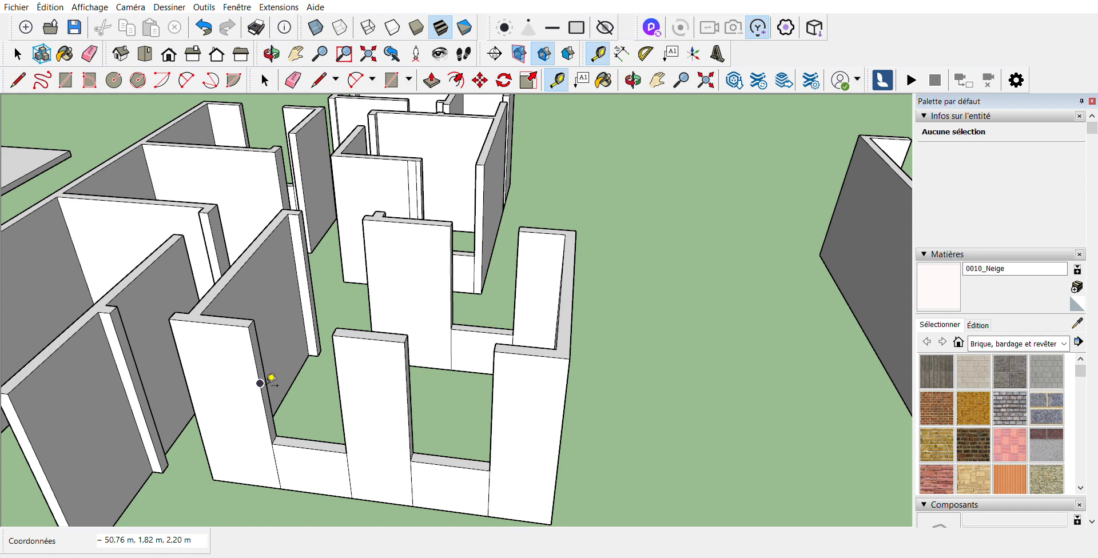
click(270, 380)
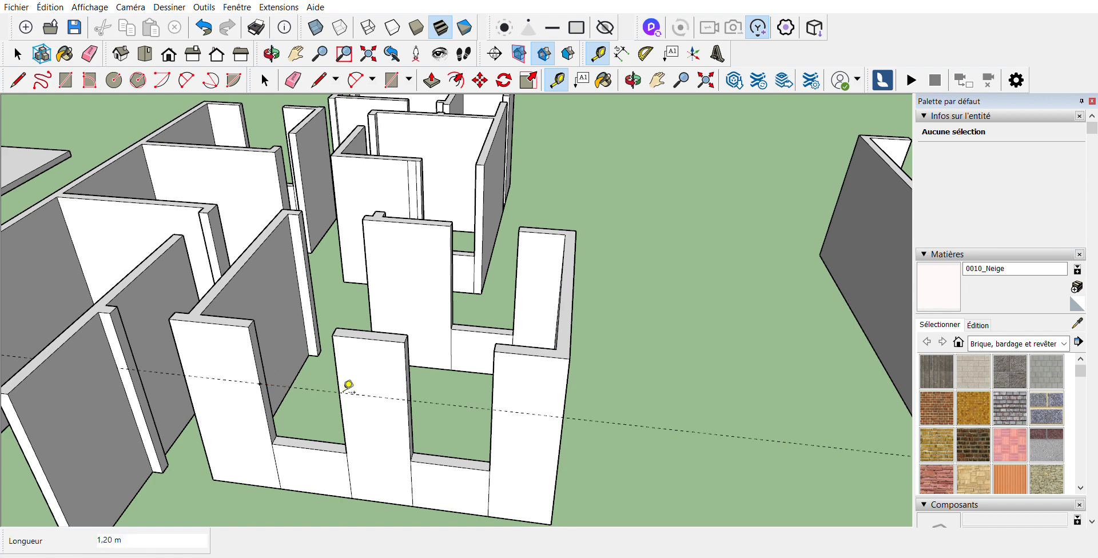
Draw lines across the side faces of the door jamb, window jamb and middle pier at the guide line's height
scroll(480, 393, down, 3)
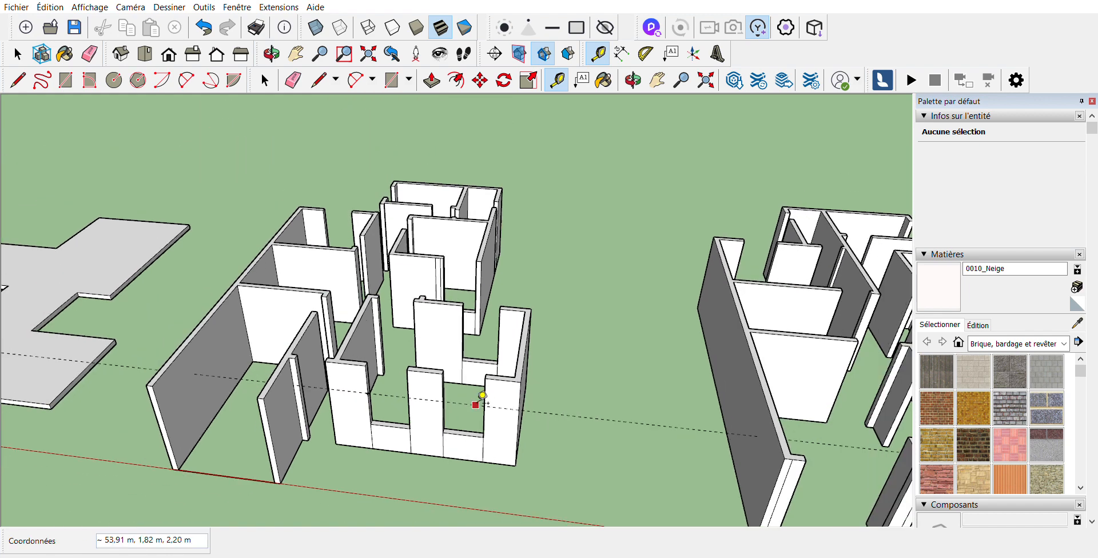
scroll(295, 381, up, 3)
key(o)
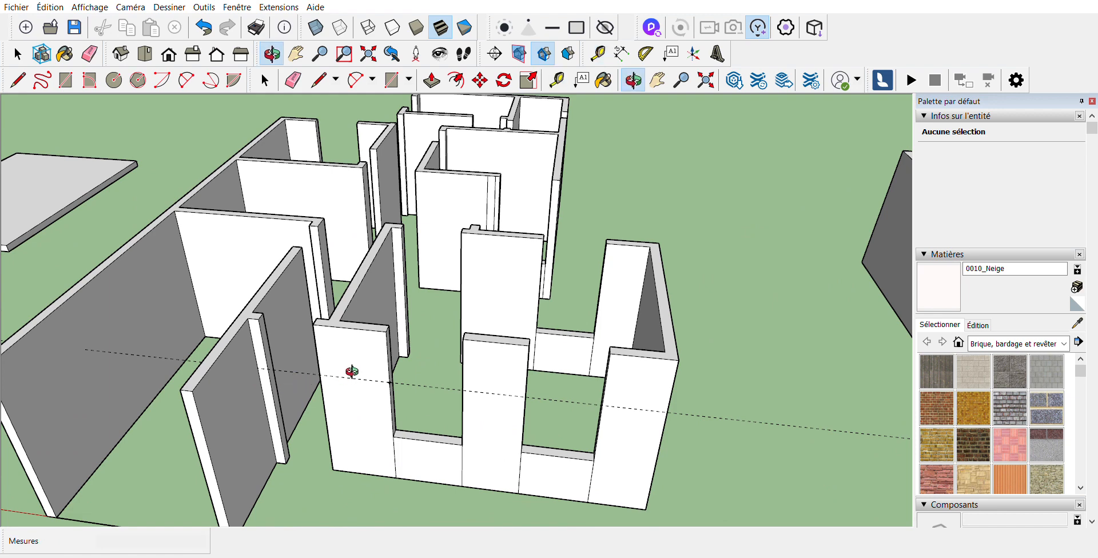
drag(354, 372, 263, 380)
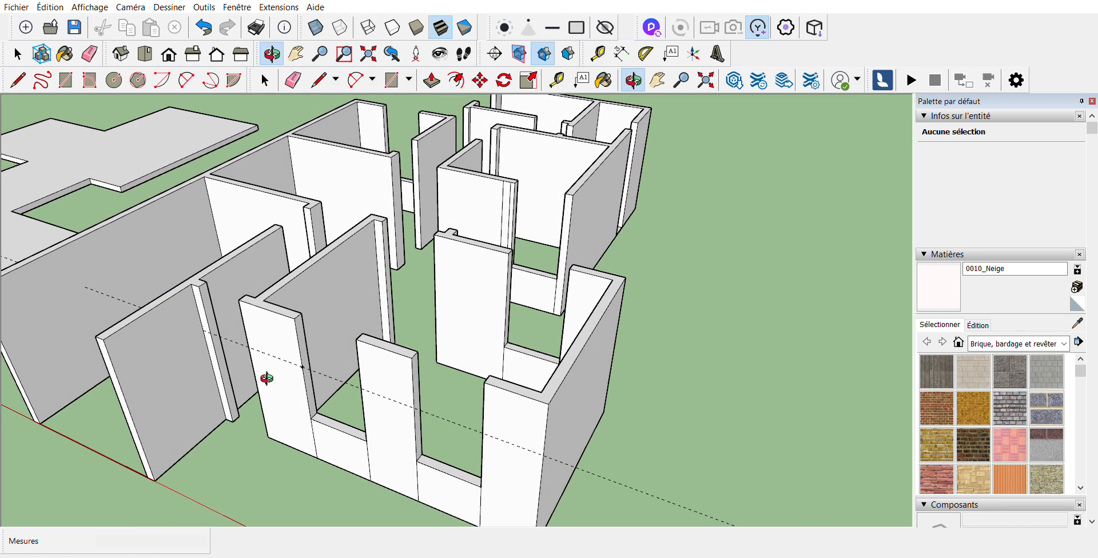
key(l)
scroll(215, 326, up, 5)
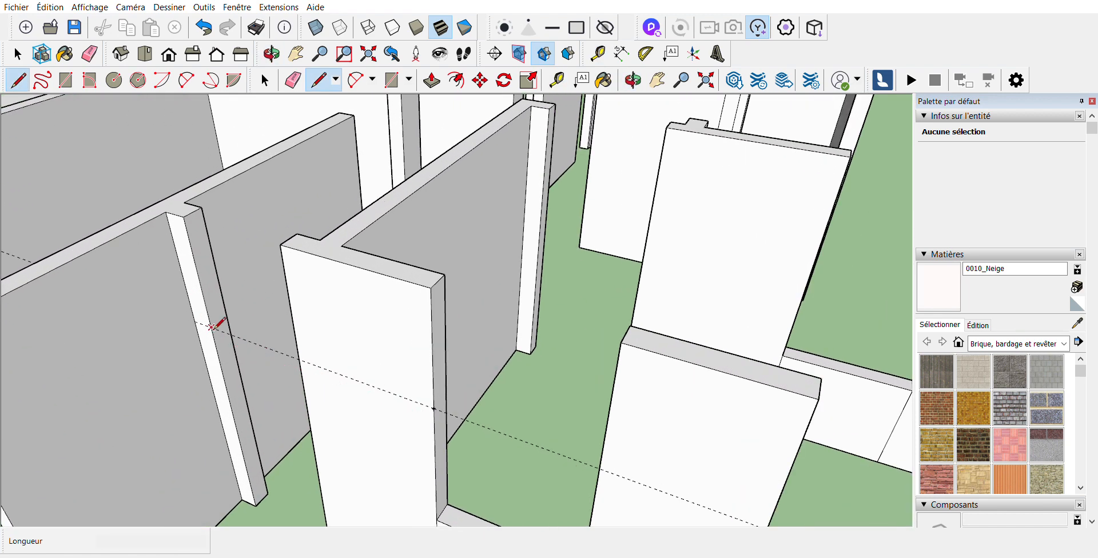
click(212, 327)
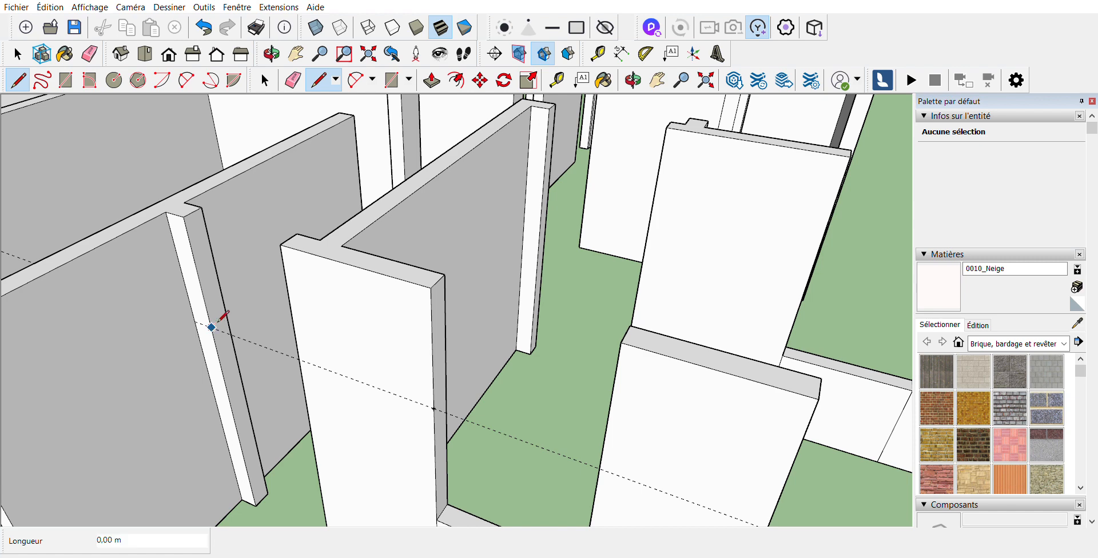
click(433, 409)
click(446, 399)
scroll(195, 333, down, 4)
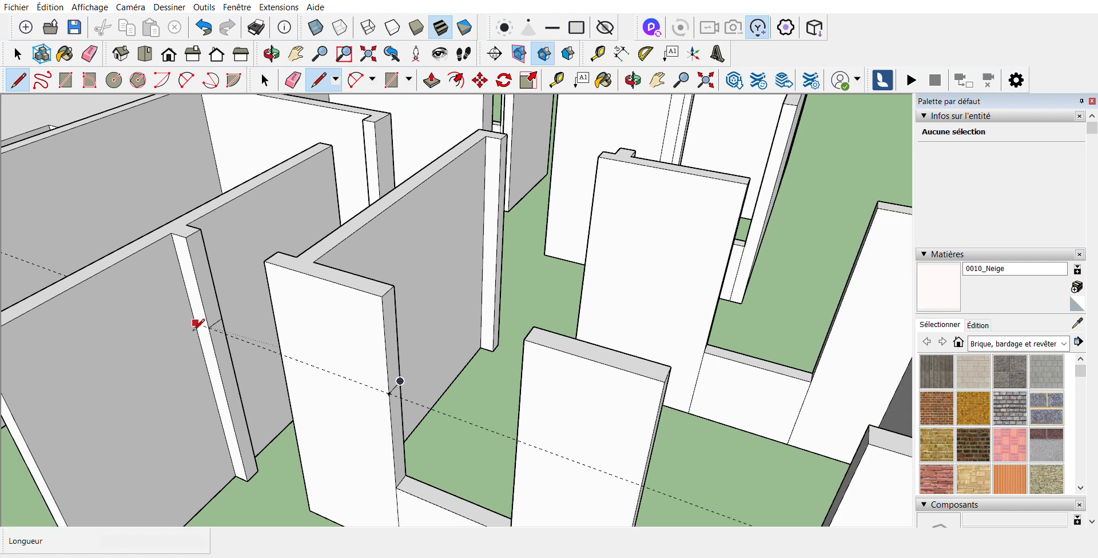
scroll(394, 409, up, 4)
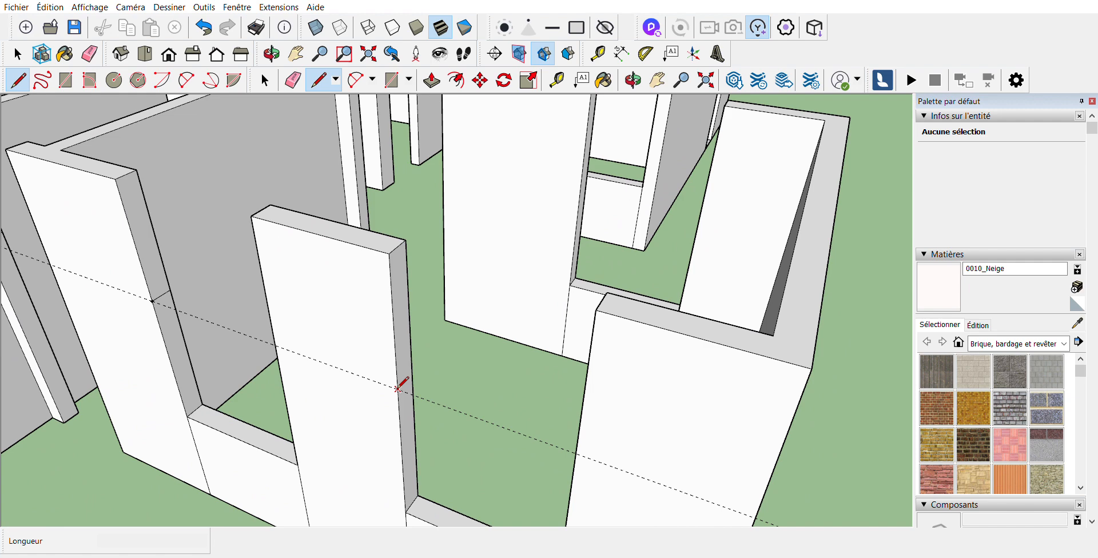
click(399, 388)
Extend the upper side faces of the window piers across both openings to the adjoining walls to form the window lintels
scroll(406, 381, down, 3)
key(p)
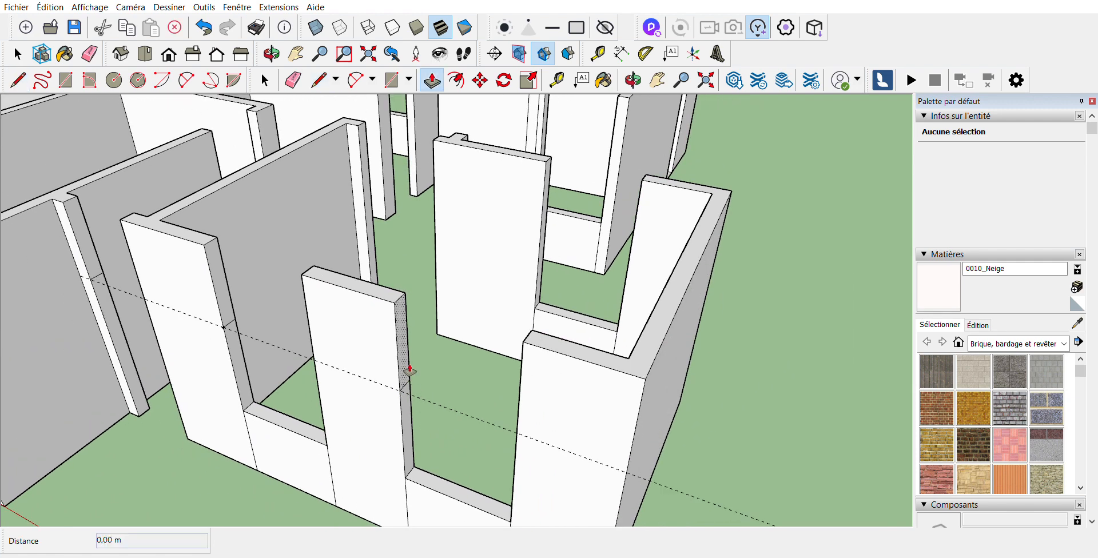
click(407, 370)
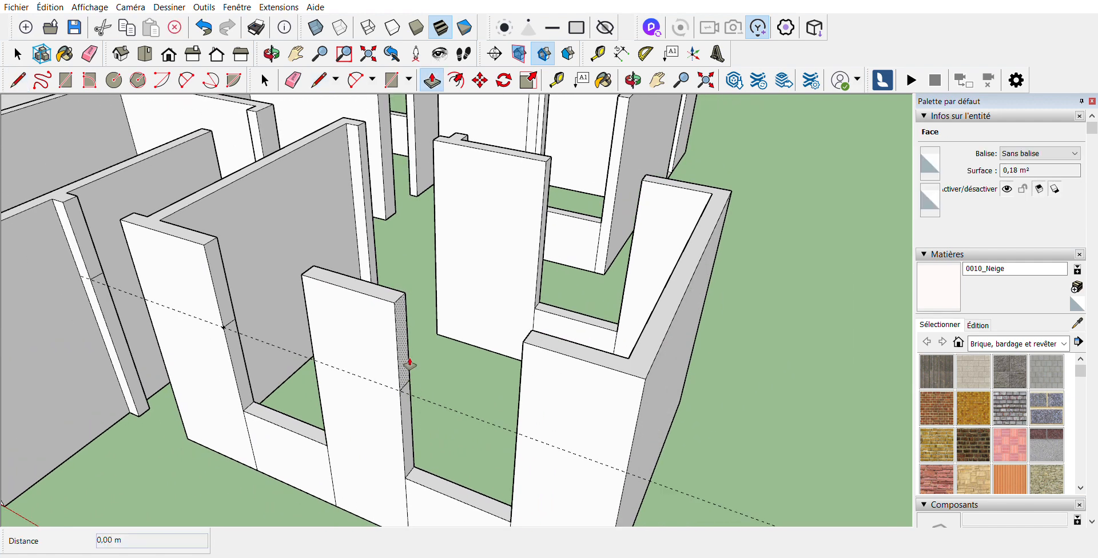
click(516, 518)
scroll(200, 257, down, 2)
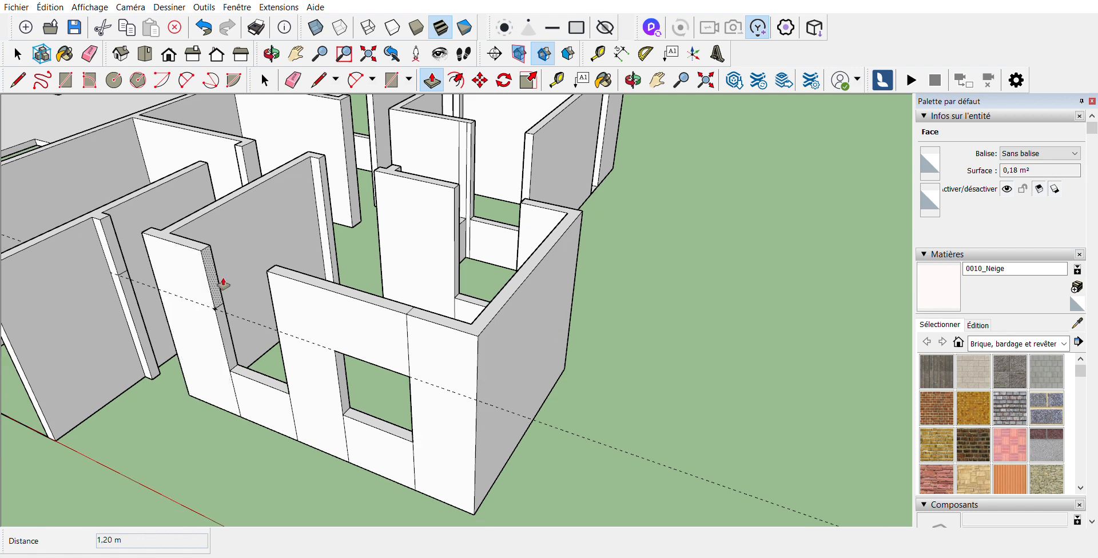
scroll(220, 286, down, 3)
scroll(191, 286, up, 6)
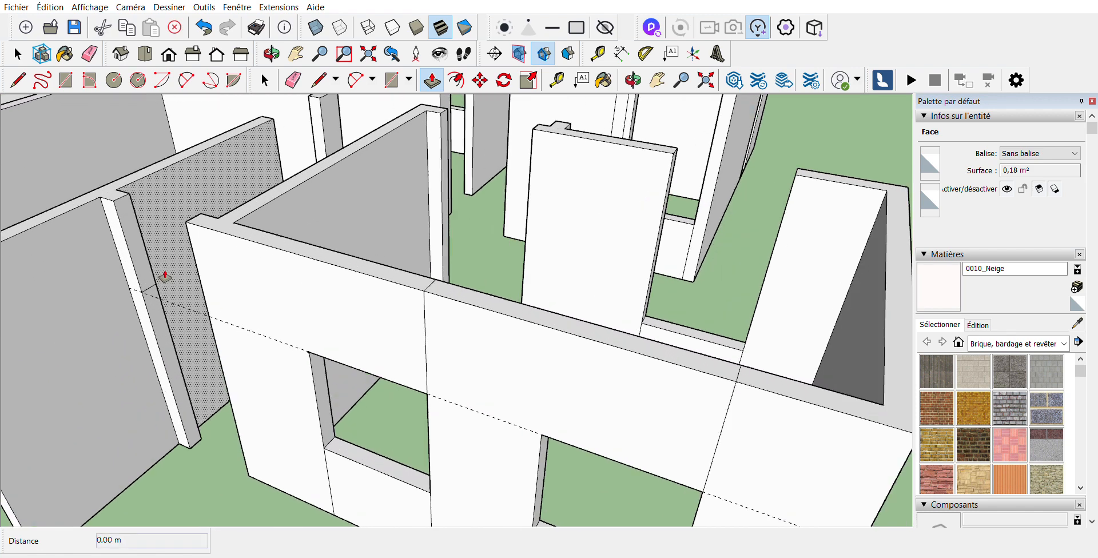
click(153, 270)
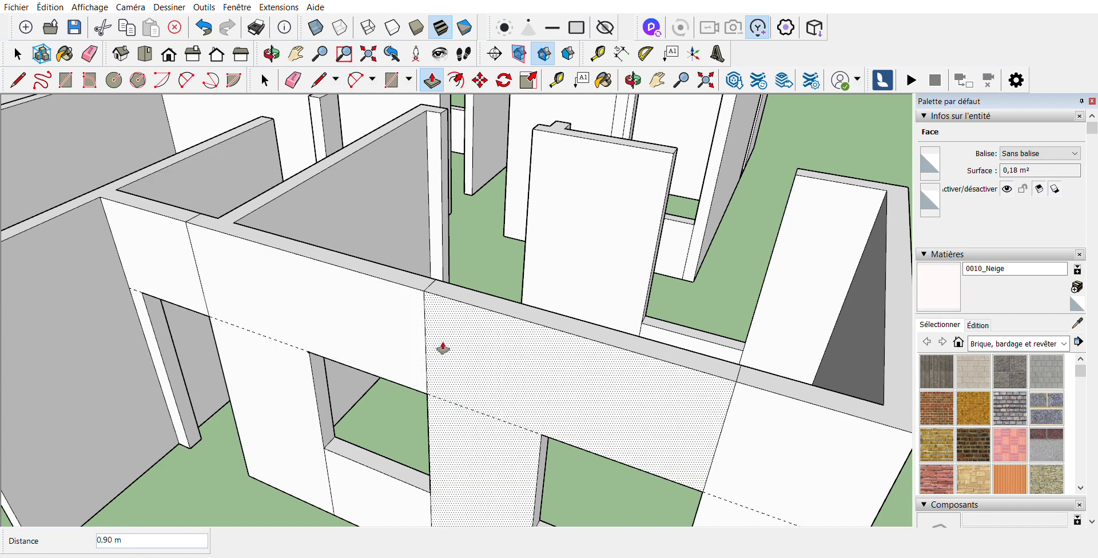
scroll(441, 346, down, 3)
scroll(343, 351, down, 4)
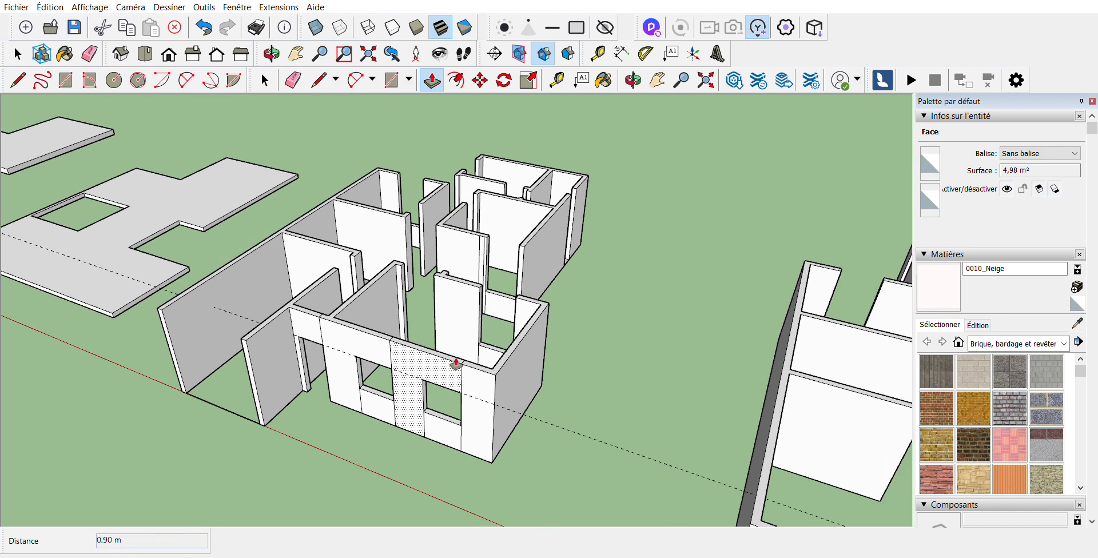
scroll(456, 363, up, 2)
key(ctrl+z)
scroll(242, 303, up, 5)
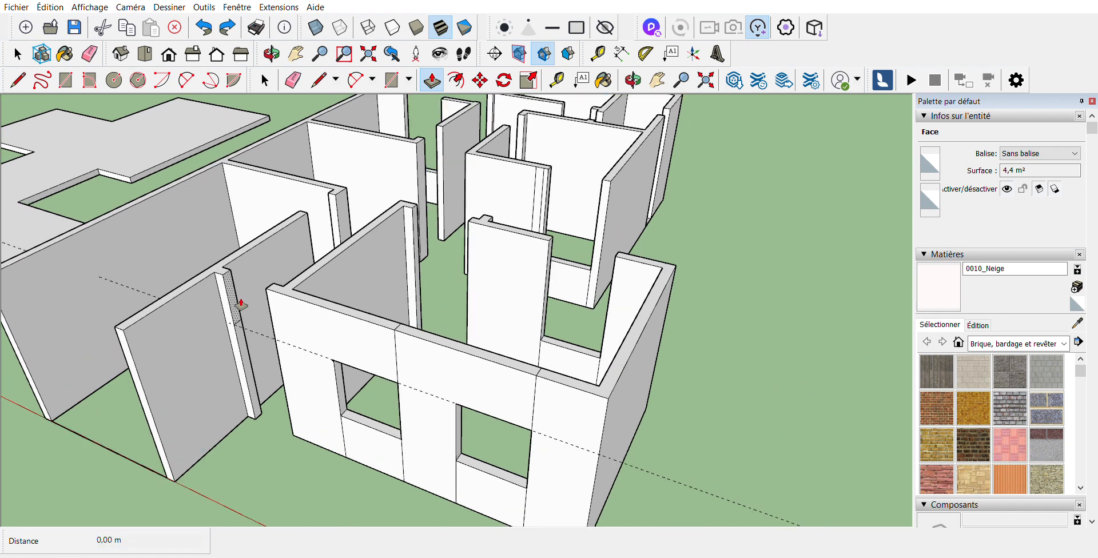
click(243, 300)
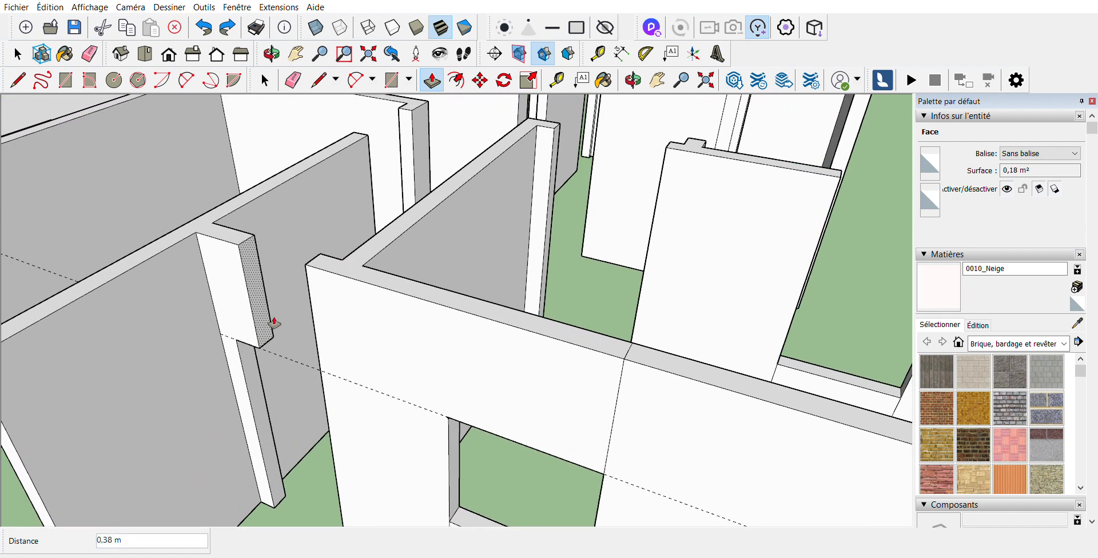
click(358, 377)
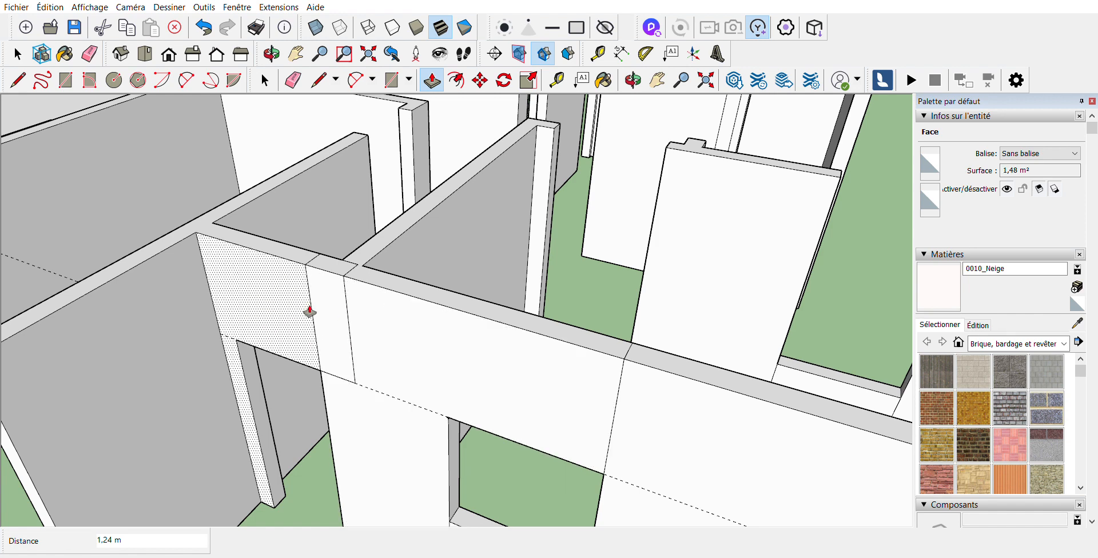
key(ctrl+z)
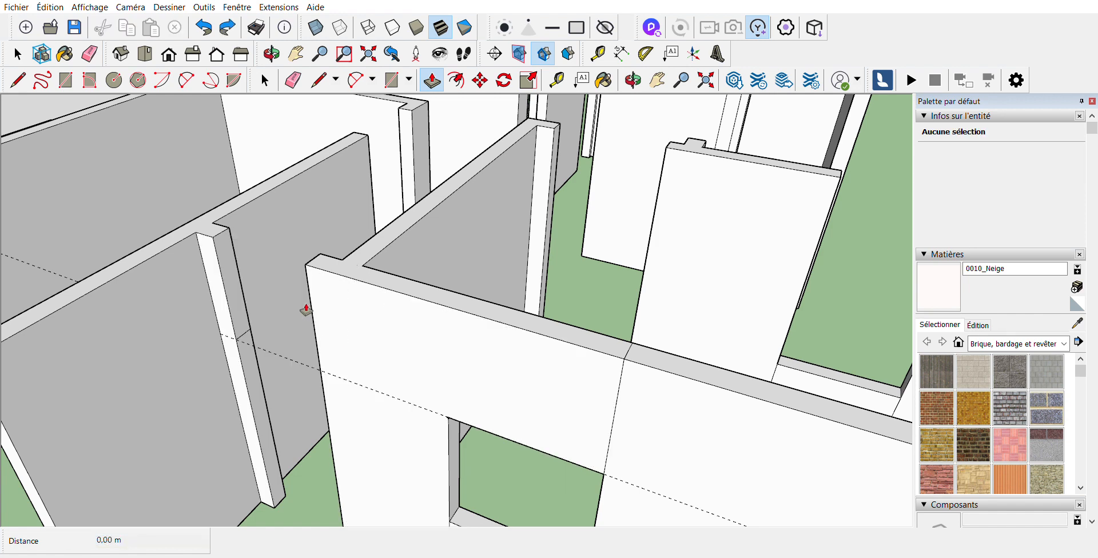
Extend the upper door jamb face 0.90 m to the adjoining wall as the door lintel, and remove the guide line
click(268, 323)
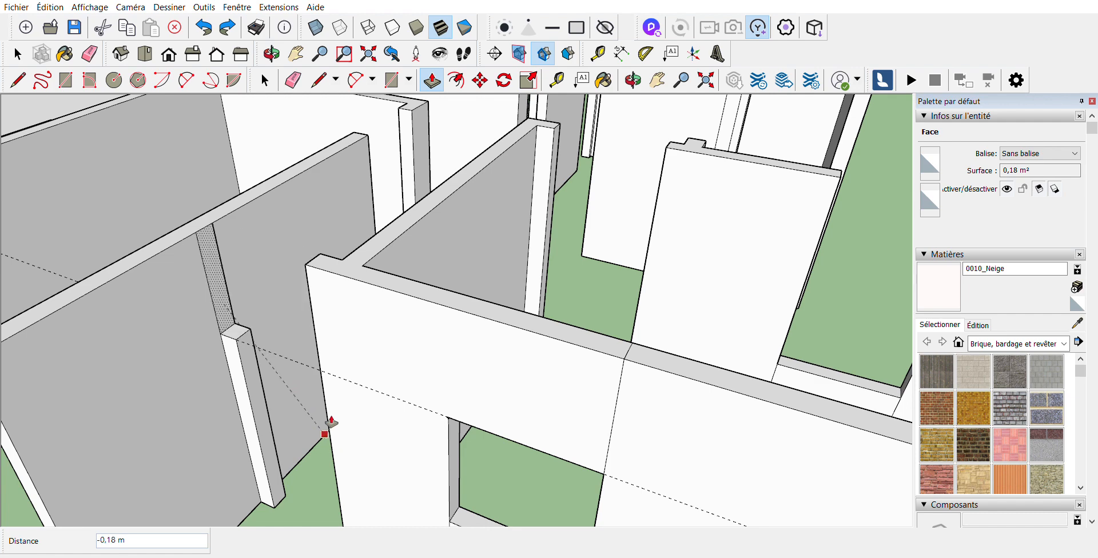
click(335, 421)
scroll(334, 399, down, 8)
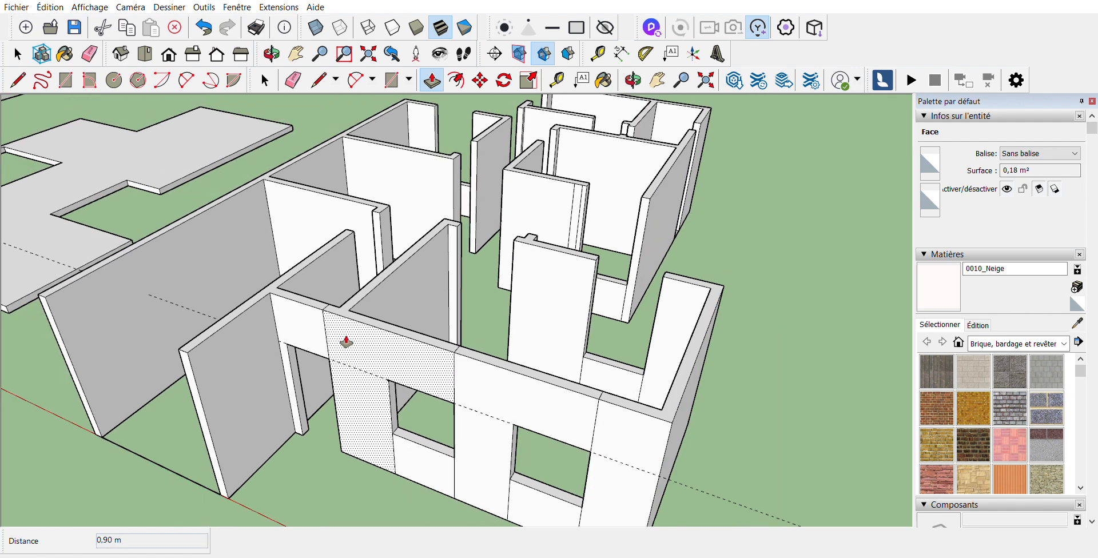
key(space)
scroll(337, 330, down, 2)
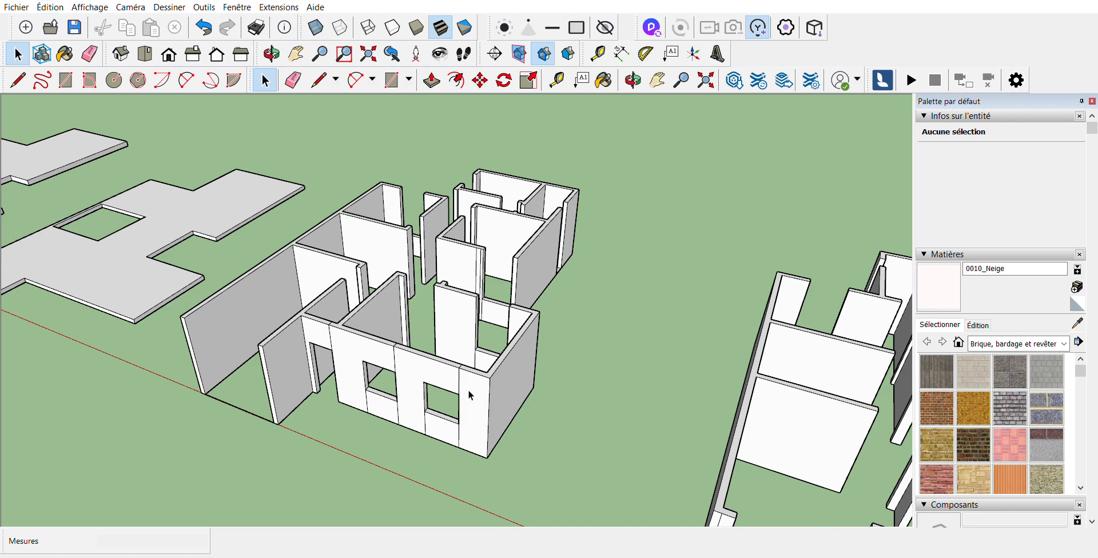
Place a guide point 1 m down the jamb edge of the front room's side window, measured from the wall's top corner
middle_drag(458, 394, 467, 332)
scroll(467, 332, up, 5)
scroll(467, 412, down, 4)
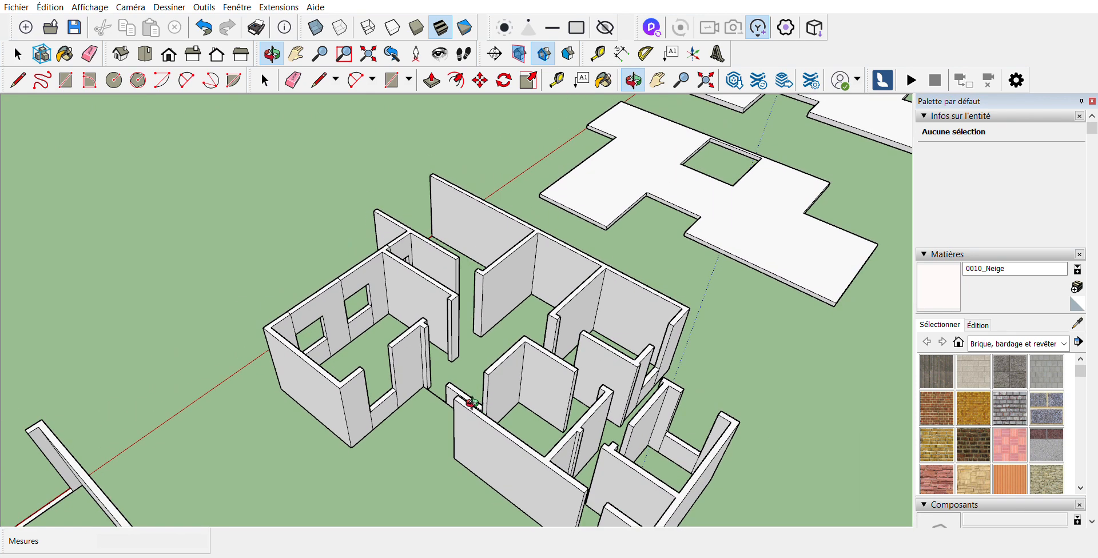
scroll(382, 392, up, 3)
scroll(350, 401, up, 3)
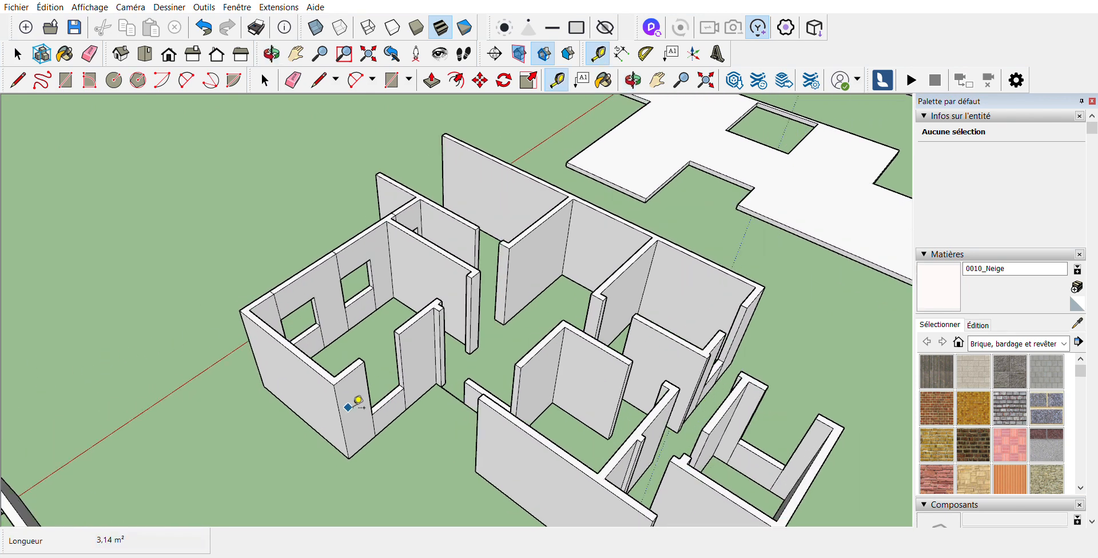
scroll(404, 302, up, 3)
key(t)
click(432, 300)
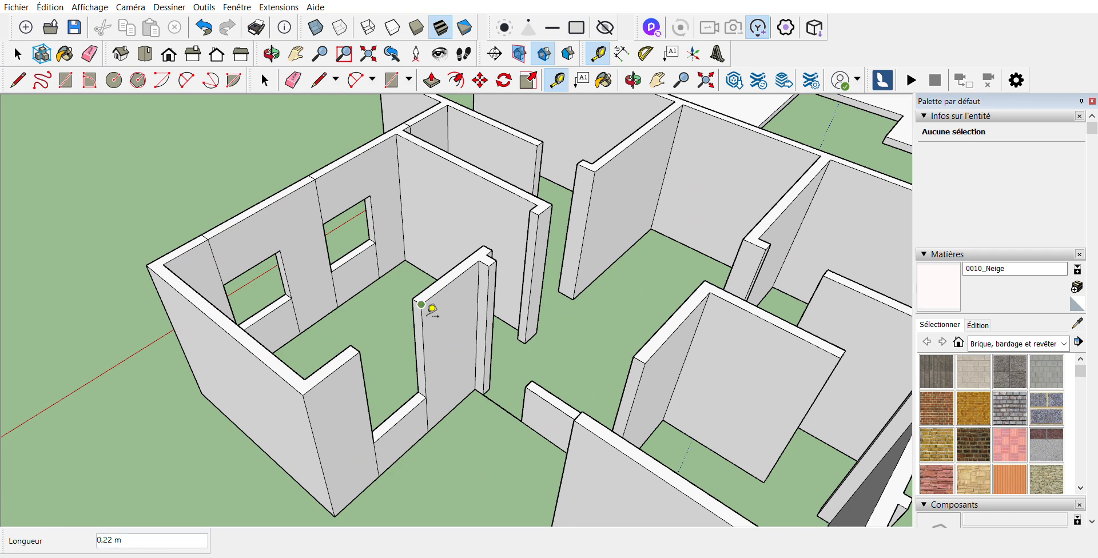
text(1)
key(Return)
scroll(432, 333, up, 2)
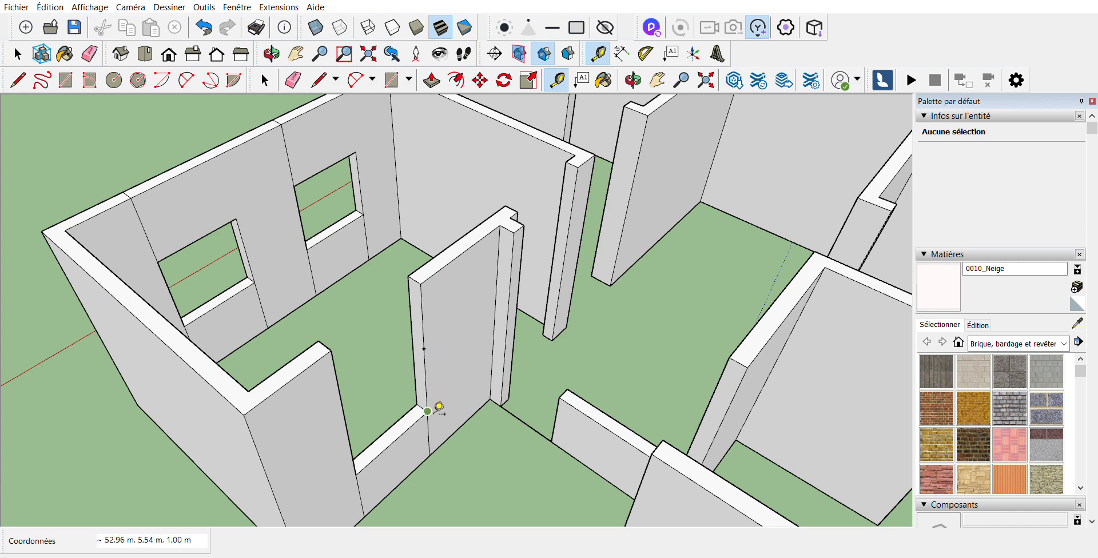
Draw a horizontal line across the side face of that window jamb at the guide point's height
click(424, 348)
key(l)
scroll(426, 355, up, 3)
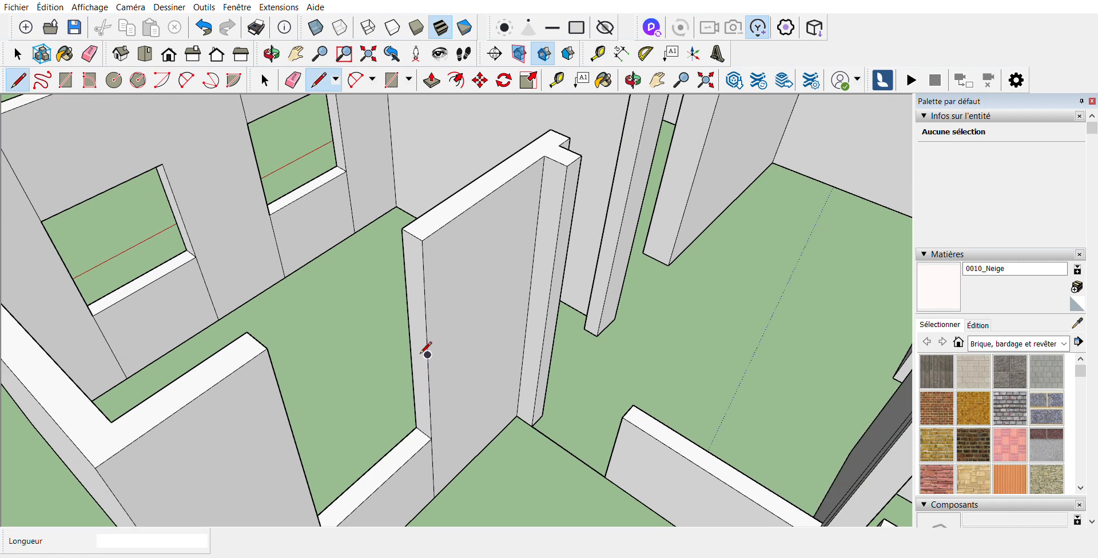
click(426, 345)
Extend the upper part of the jamb face across the opening to the opposite wall to form the side window's lintel
scroll(419, 325, down, 5)
key(p)
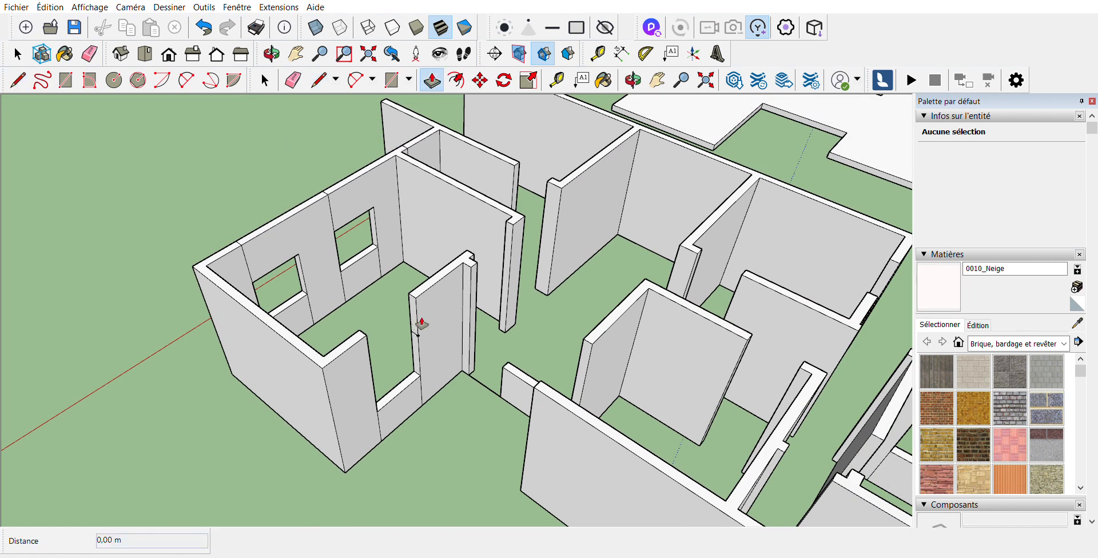
click(420, 323)
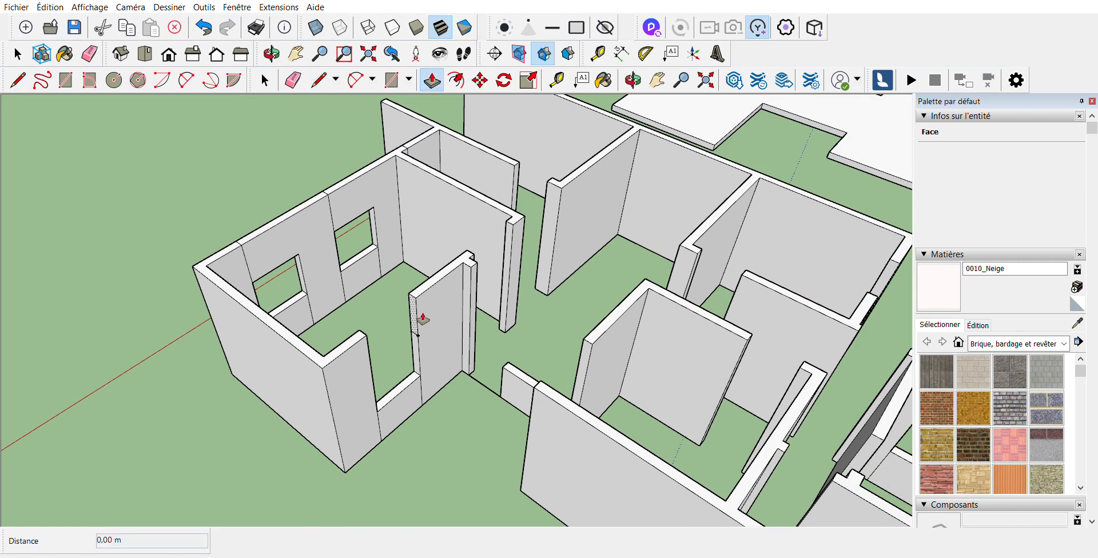
click(392, 405)
key(space)
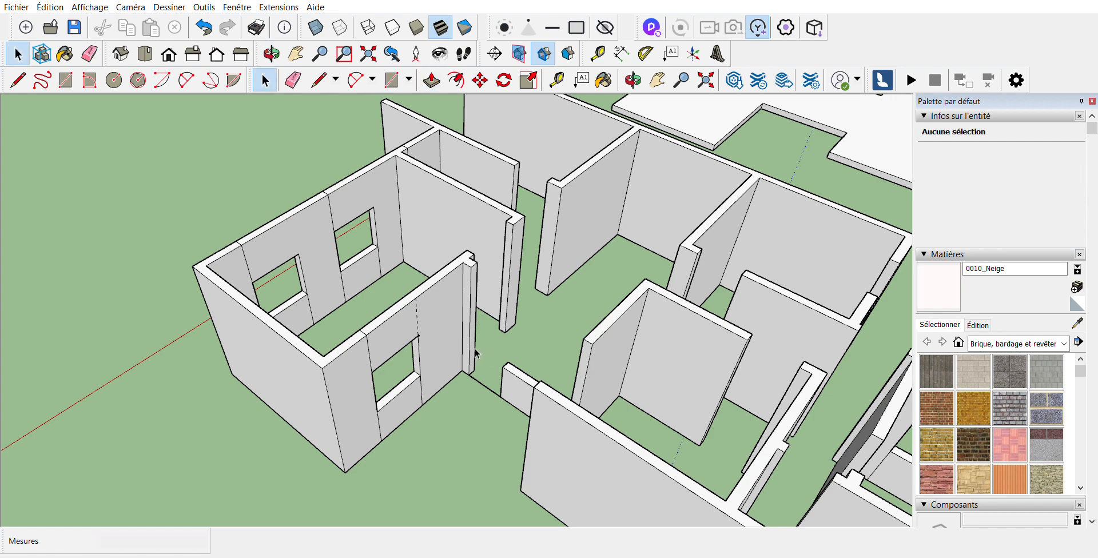
Examine the front room's sills and lintels and the remaining wall openings from several sides
middle_drag(451, 368, 728, 318)
middle_drag(515, 275, 422, 314)
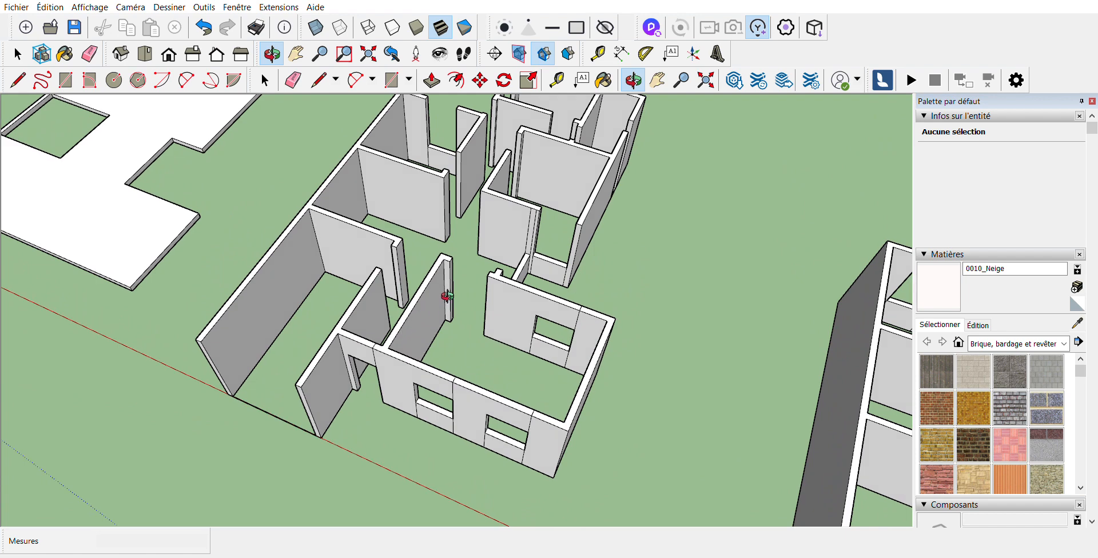
middle_drag(447, 296, 509, 177)
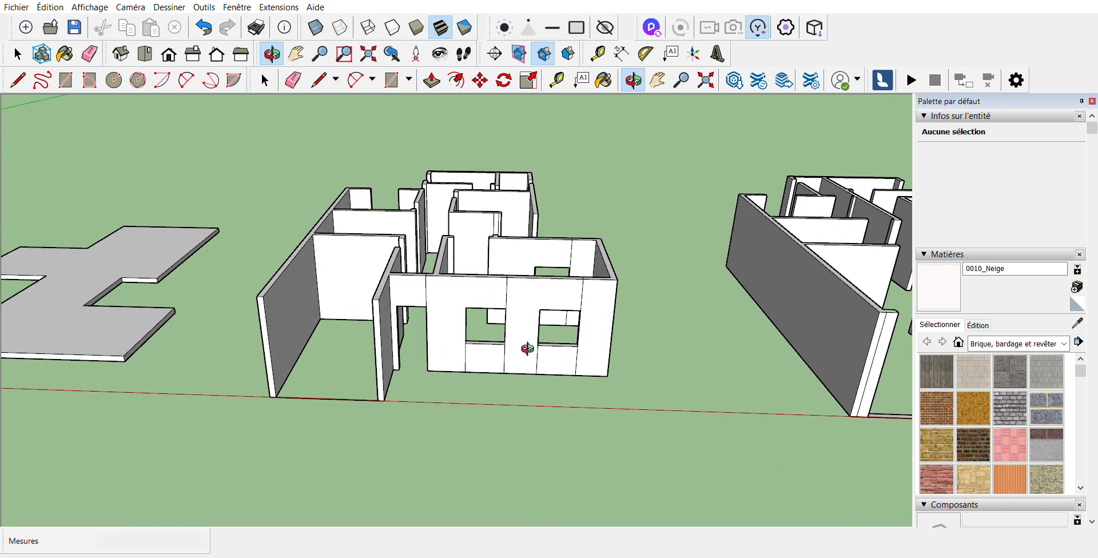
drag(490, 407, 486, 417)
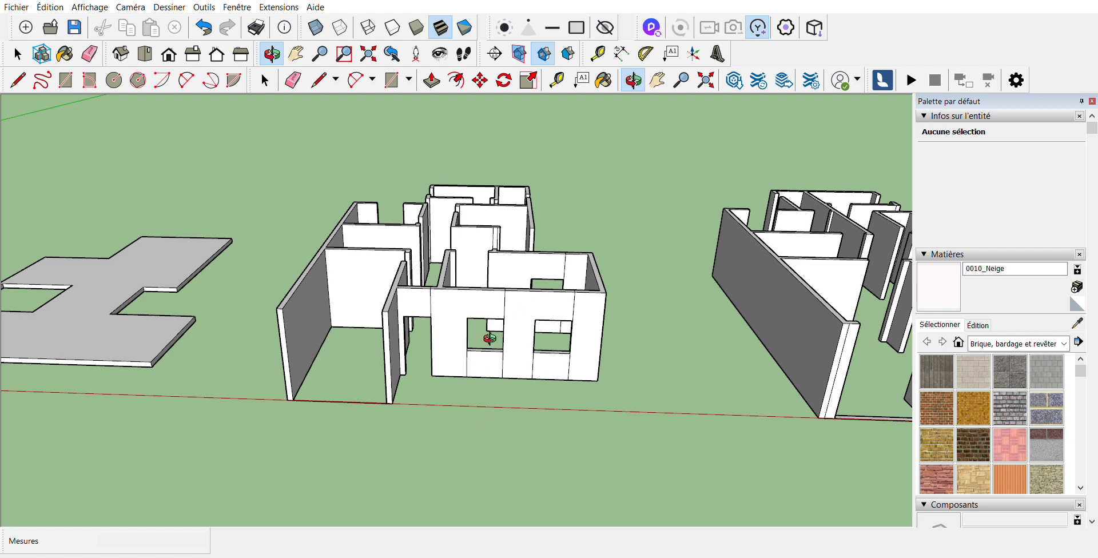
drag(488, 343, 451, 198)
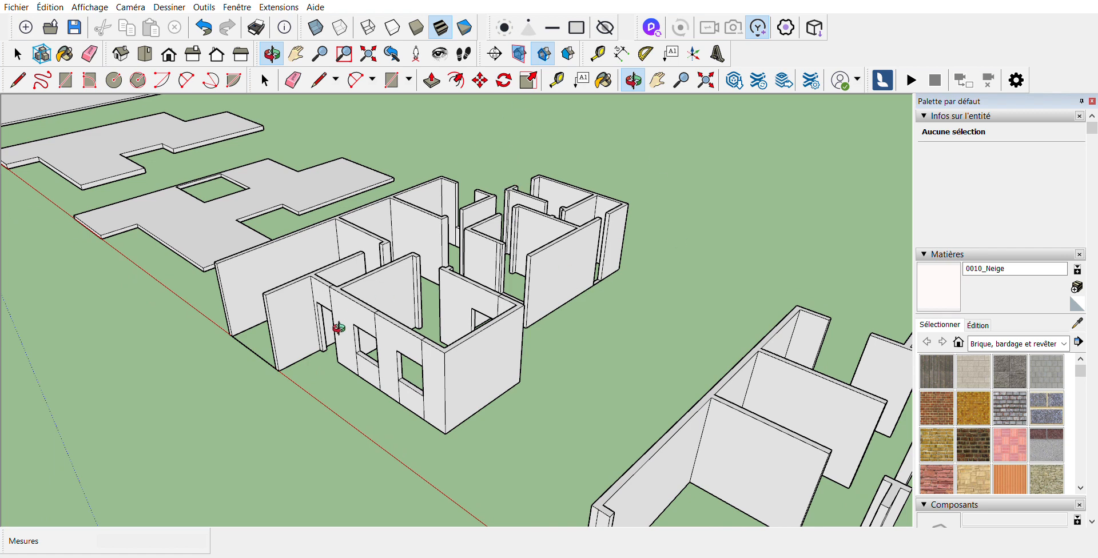
scroll(353, 348, down, 3)
scroll(350, 326, up, 4)
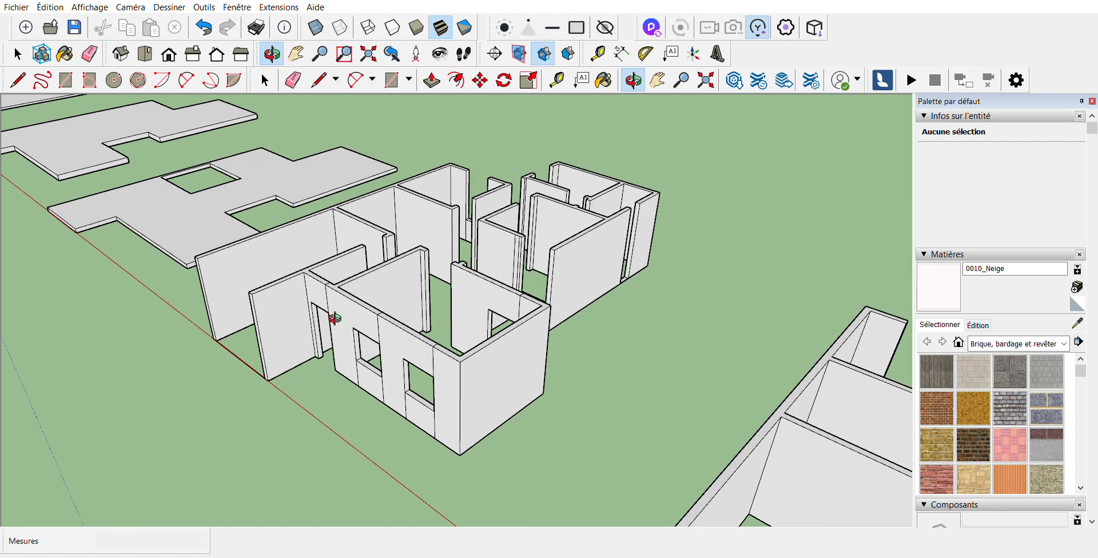
drag(334, 318, 394, 302)
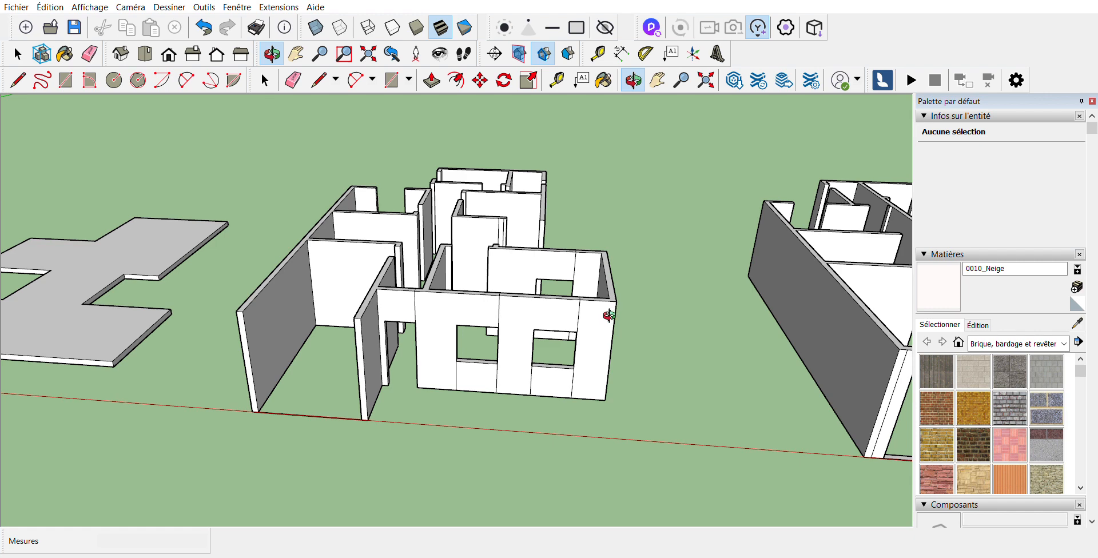
drag(539, 341, 463, 327)
scroll(498, 280, up, 2)
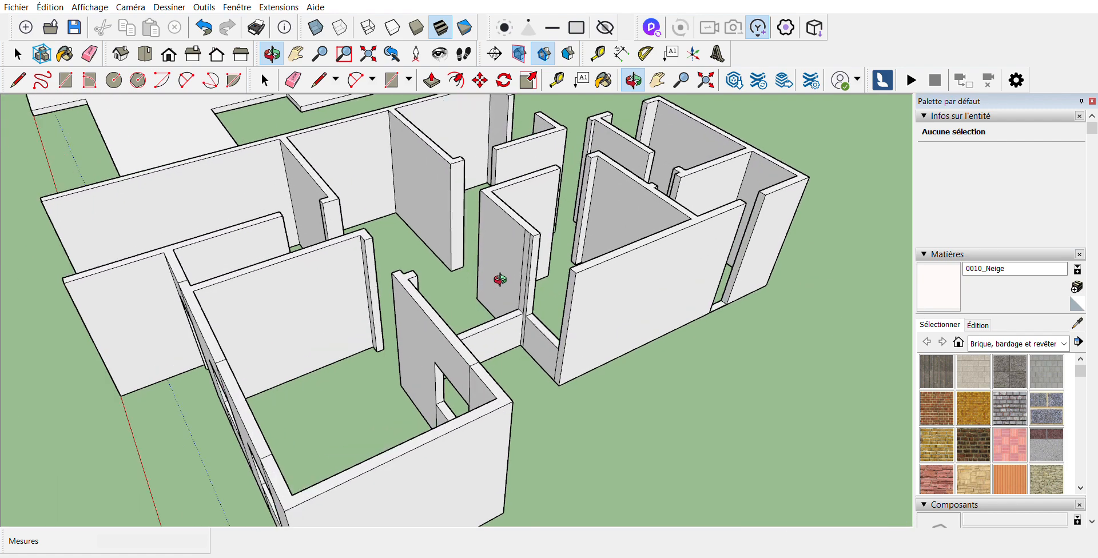
drag(497, 281, 452, 279)
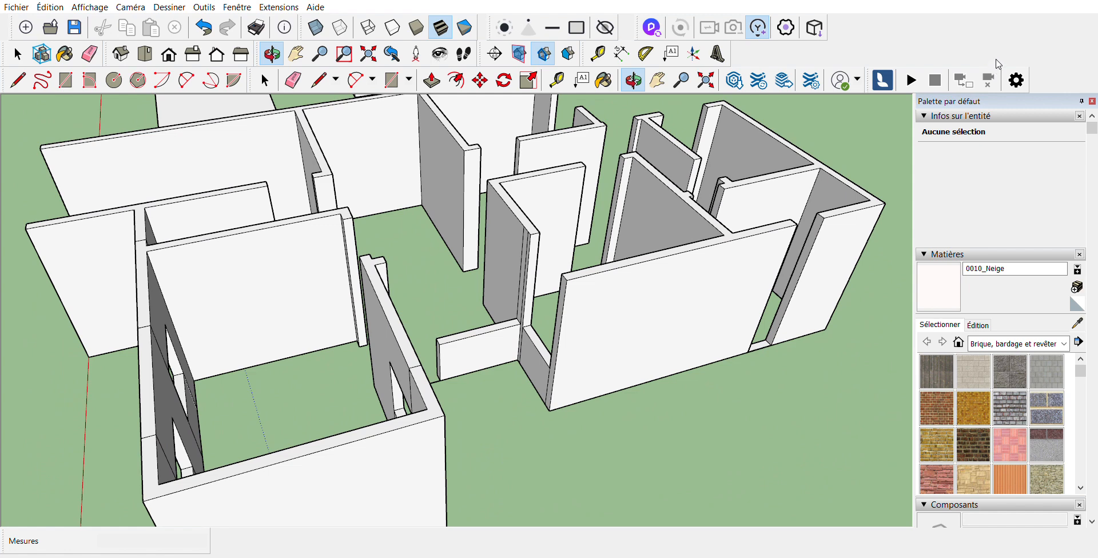